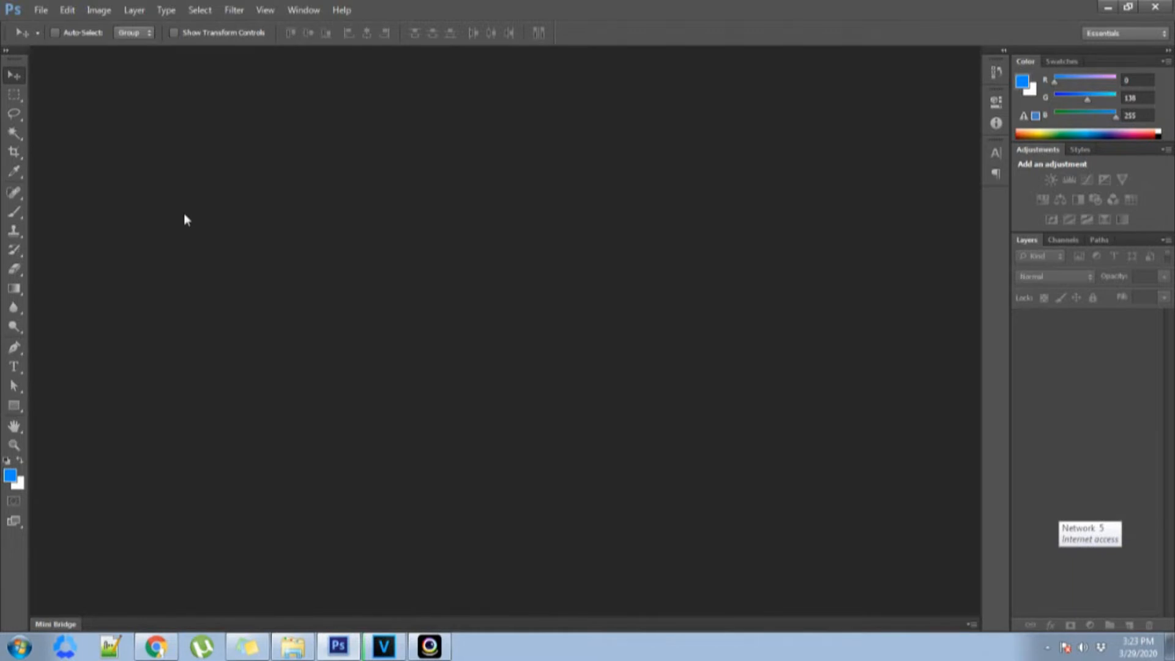
Create a new 1000 x 1000 pixel RGB document at 72 pixels/inch with a white background, named 3d-text-effect
click(38, 11)
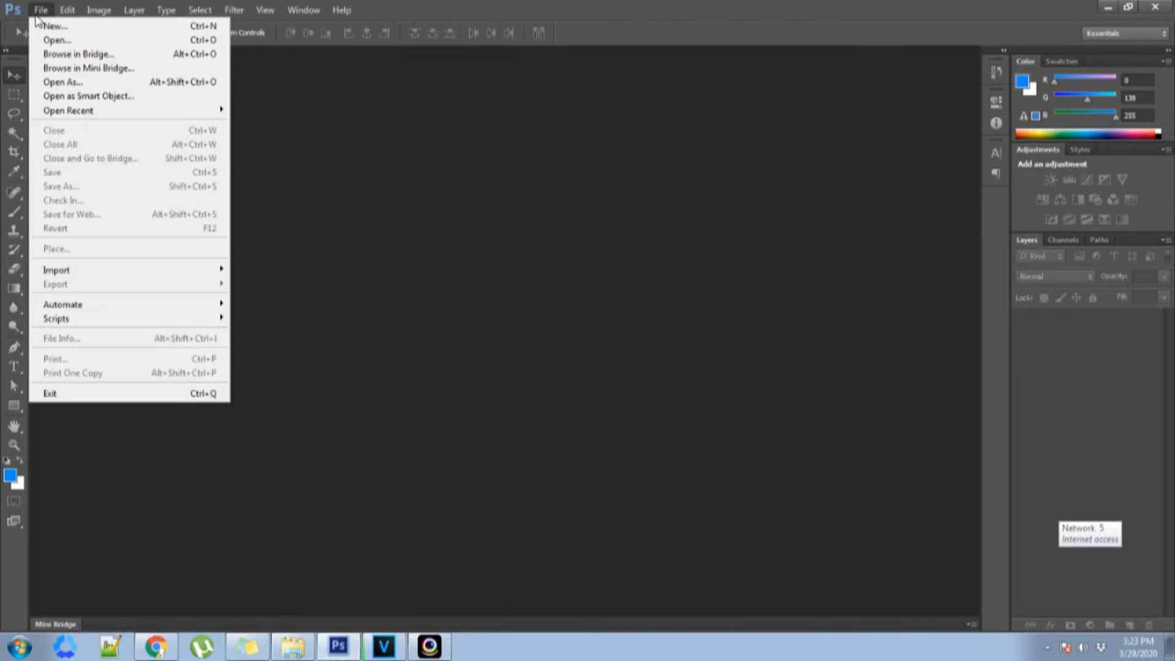
click(118, 33)
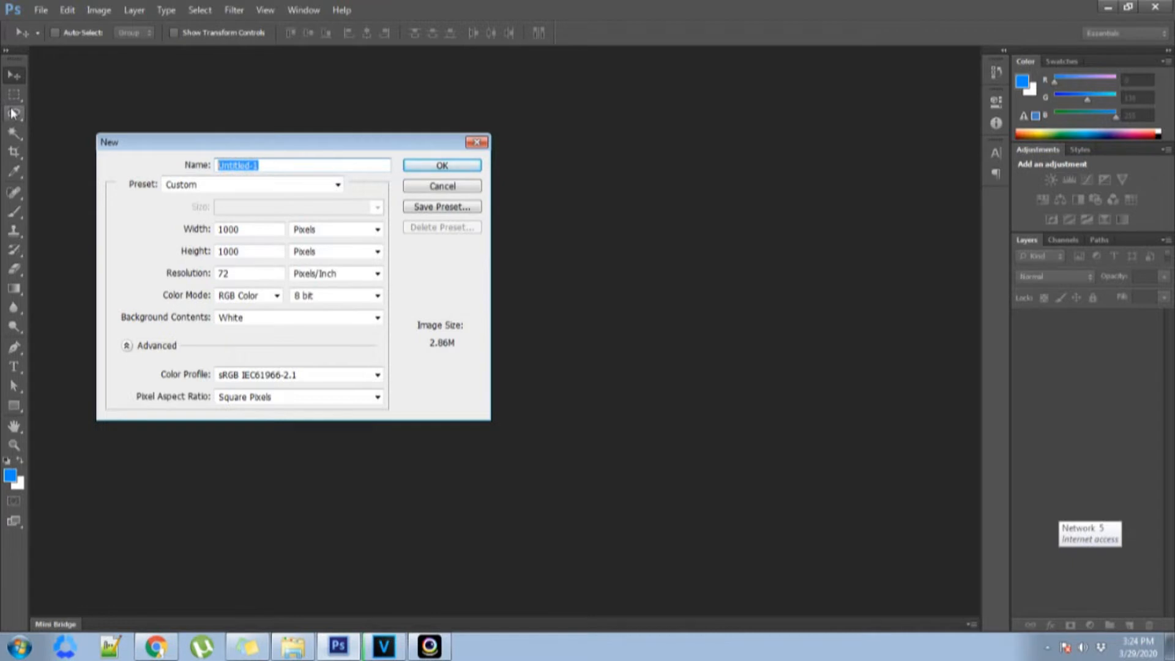
text(texte)
text(ffect)
text(-)
text(3d-)
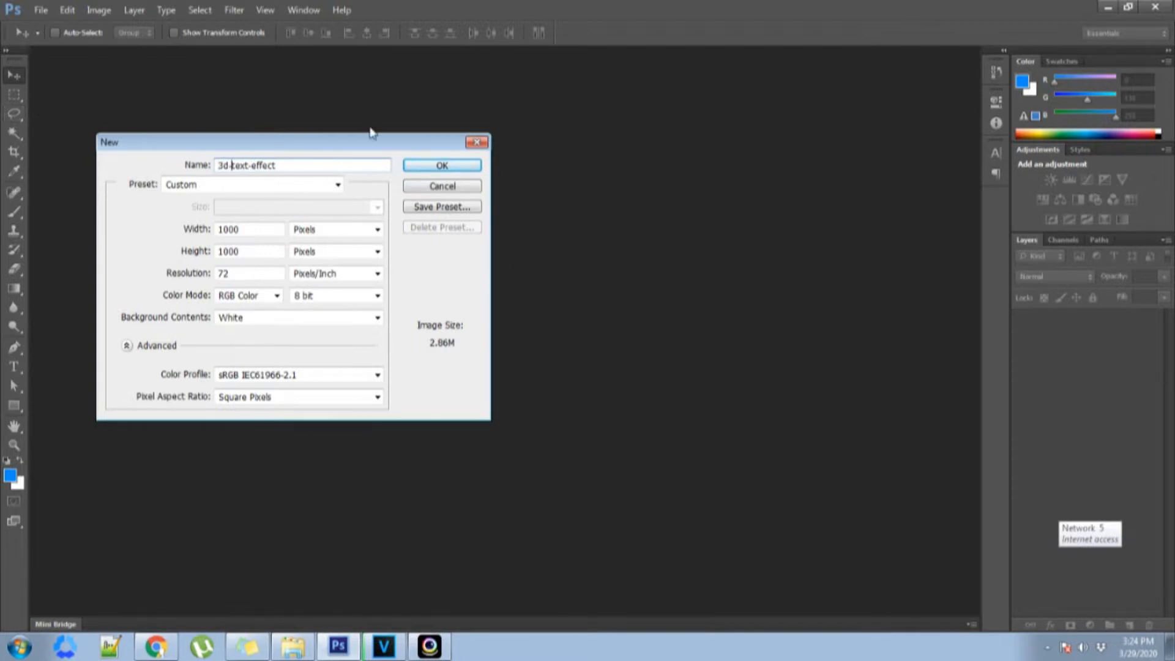
click(441, 165)
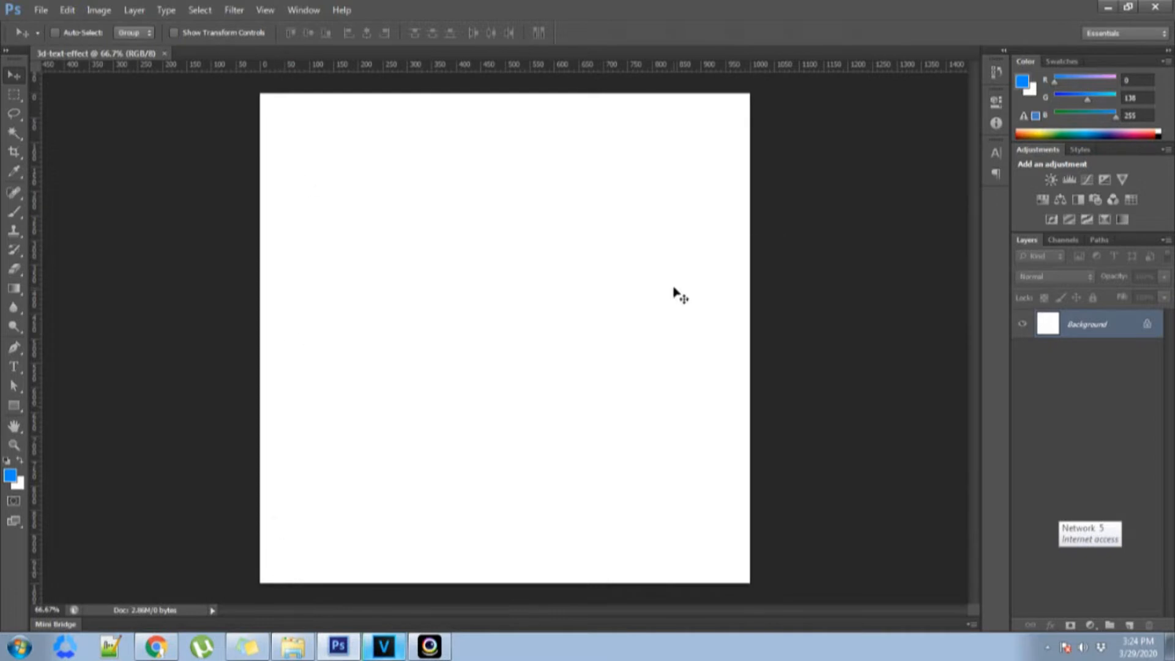
Set the foreground color to near-black #060606
click(13, 480)
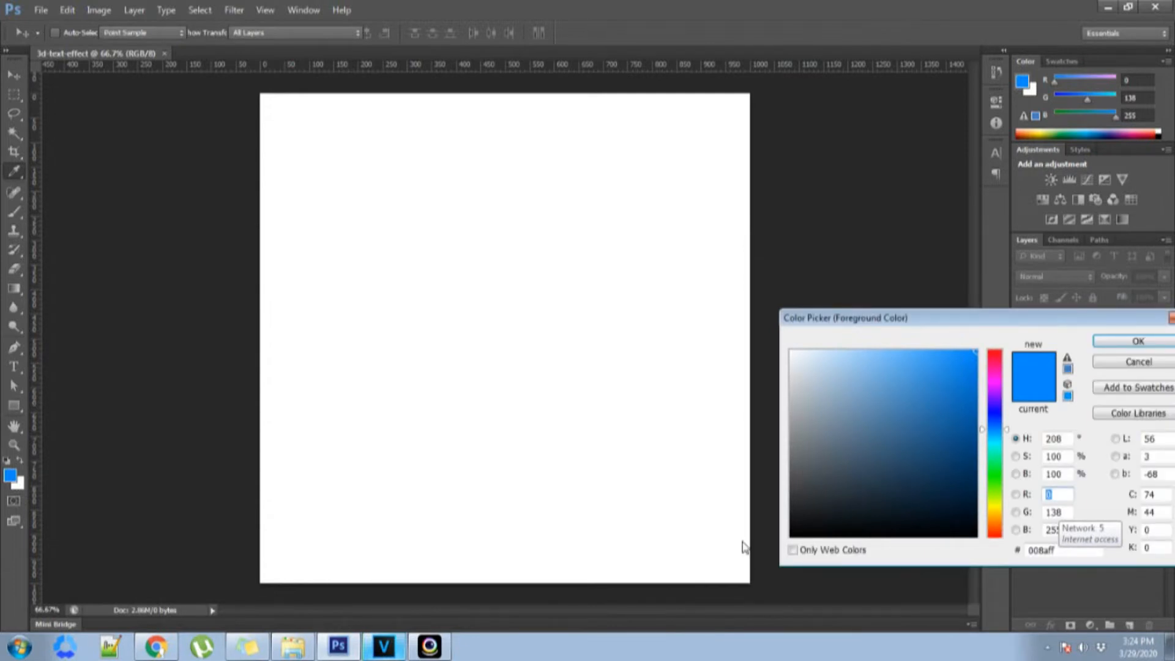
click(794, 529)
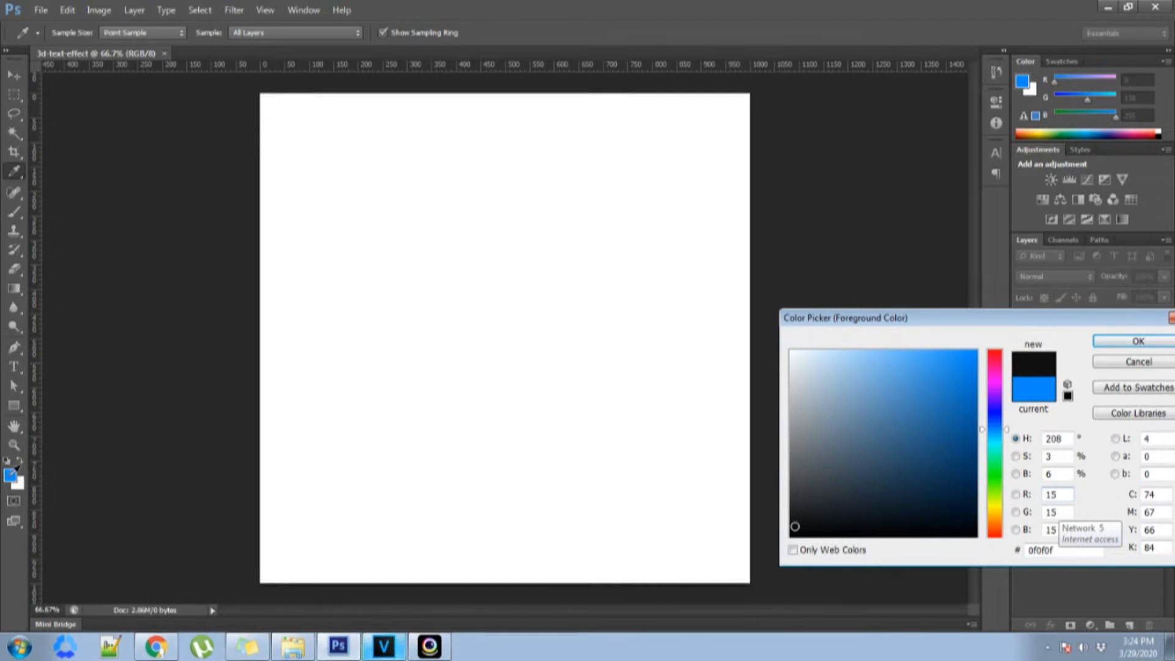
click(796, 533)
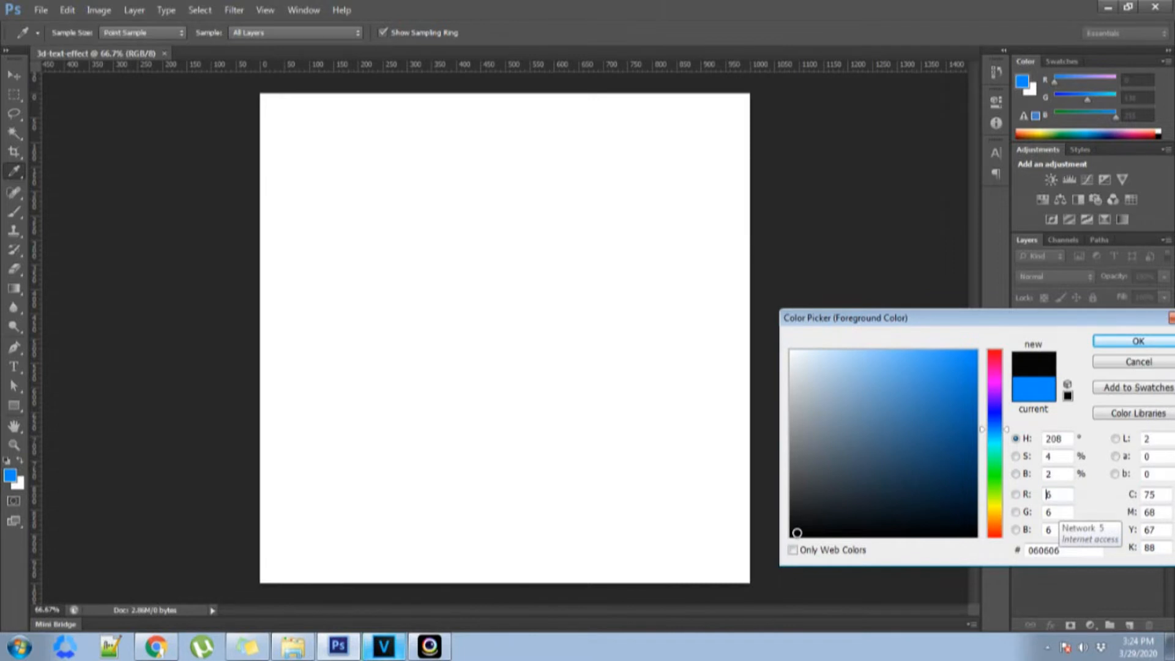
key(Escape)
key(v)
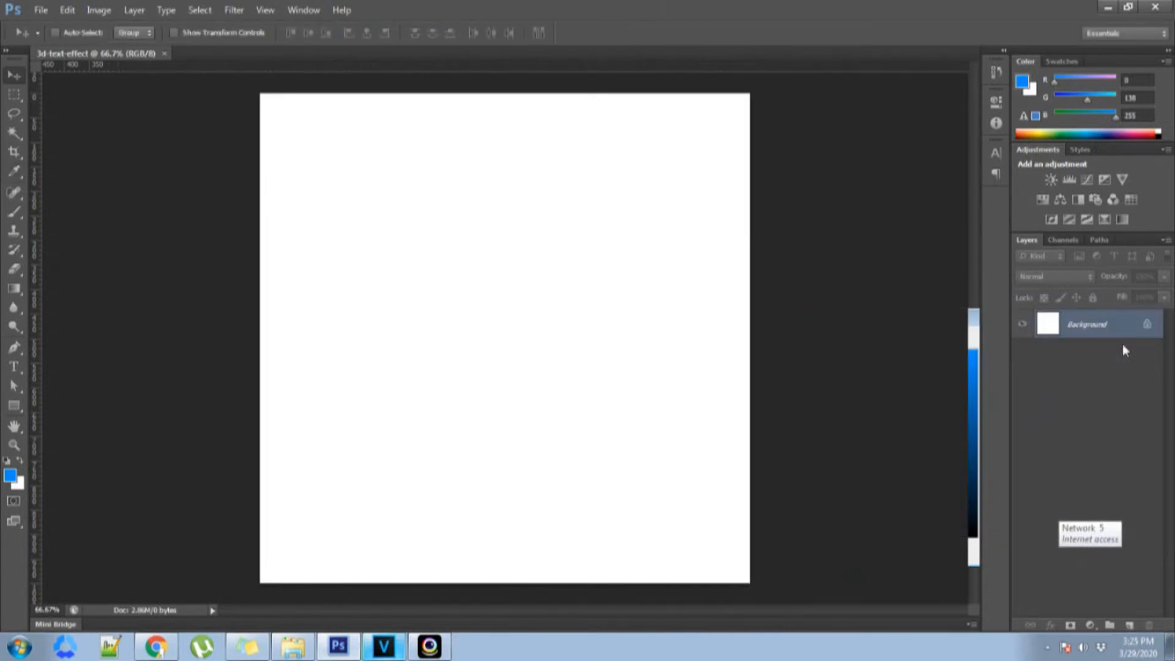
key(d)
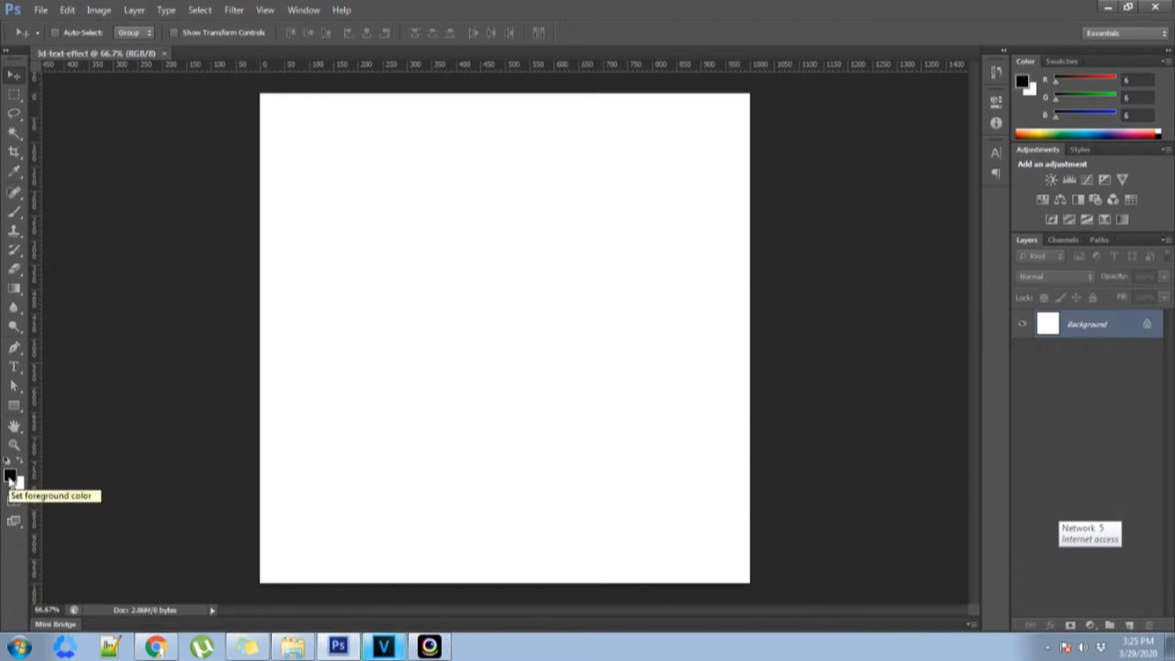
Convert the locked Background into a regular layer and fill it with the near-black foreground color
double_click(1132, 332)
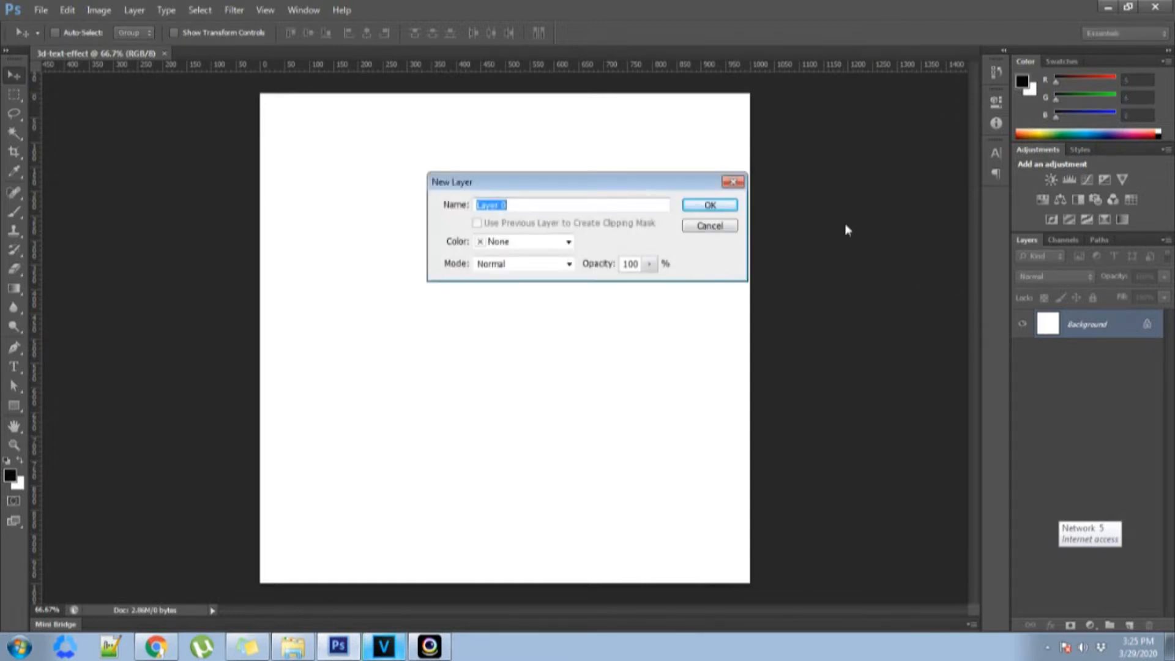
click(727, 208)
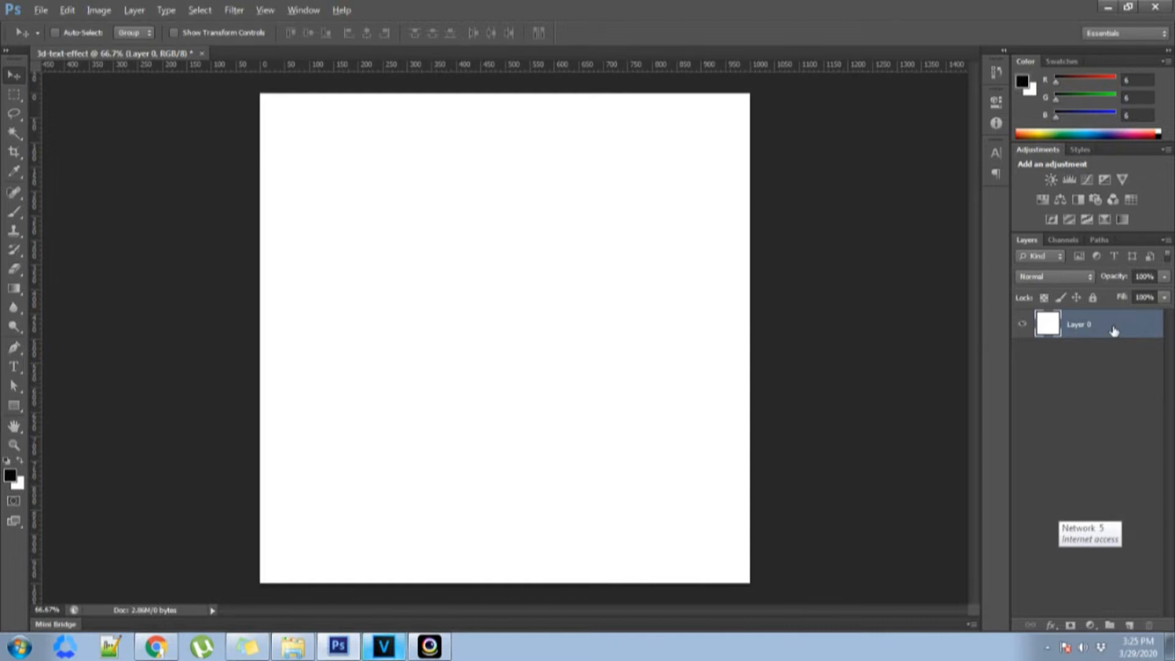
key(alt+BackSpace)
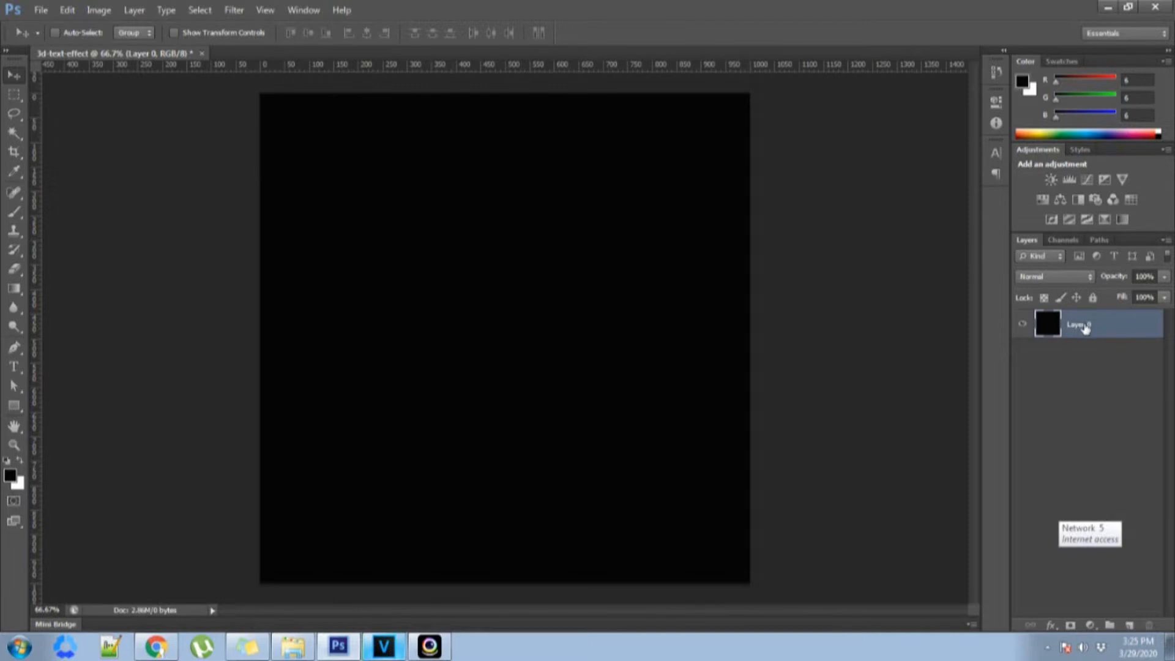
Rename the filled layer as background
double_click(1096, 325)
text(background)
key(Return)
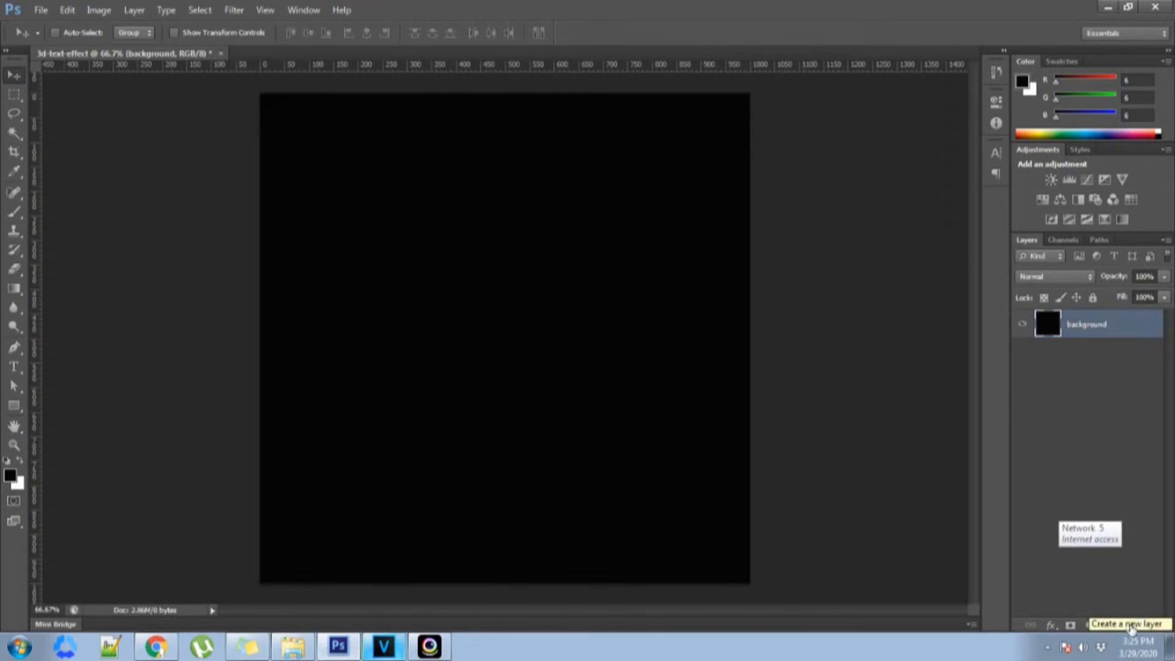
On a new layer, draw a radial gradient from blue #0089fd to transparent, from the canvas center to near its upper edge
click(1131, 625)
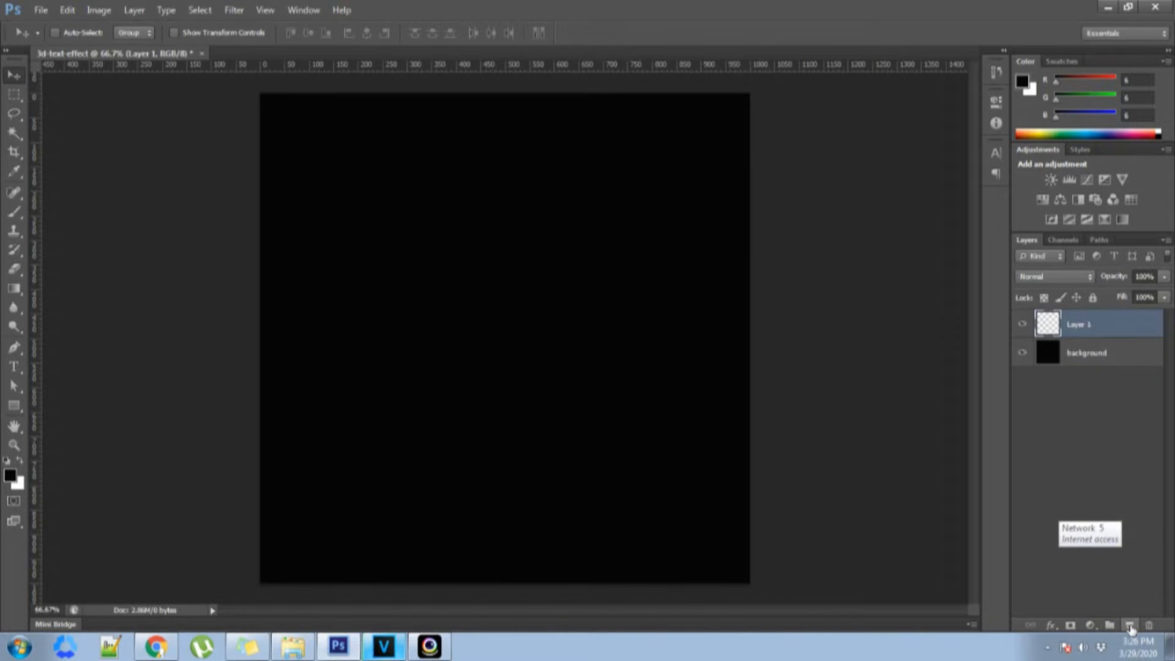
click(13, 290)
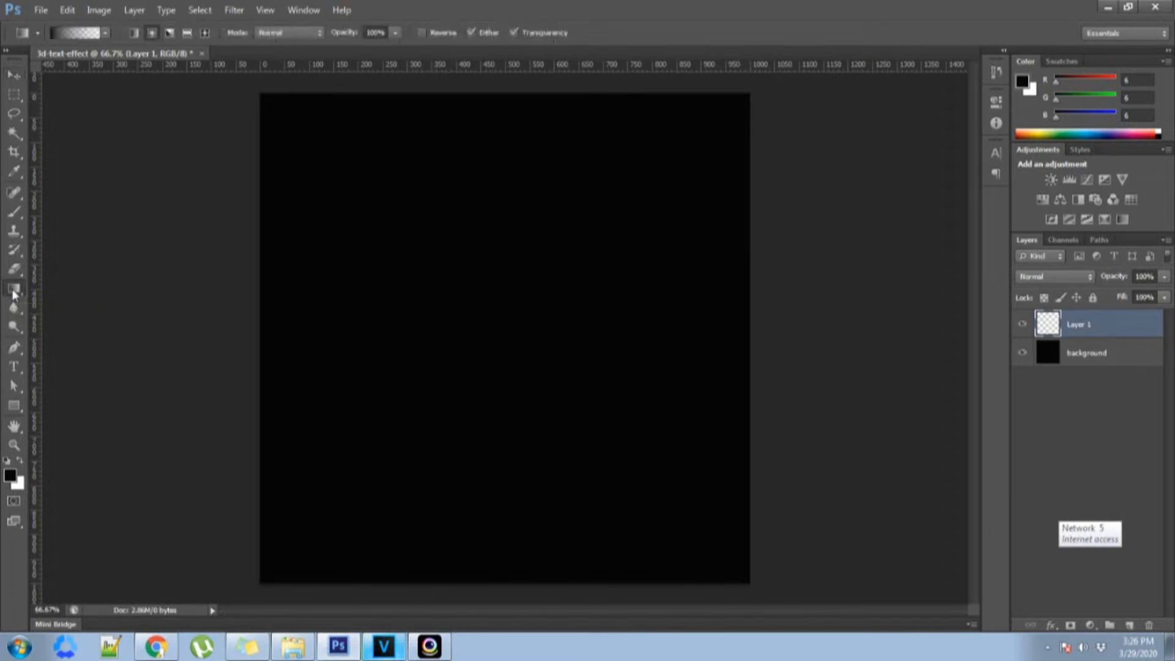
click(151, 33)
click(10, 475)
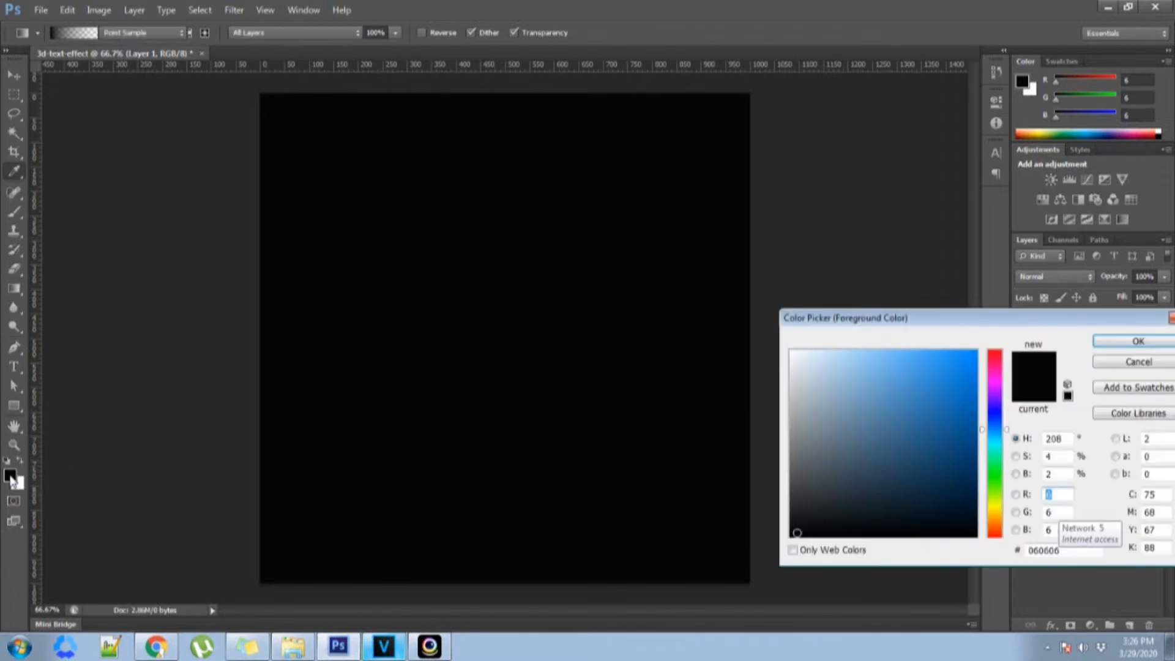
drag(879, 412, 1000, 350)
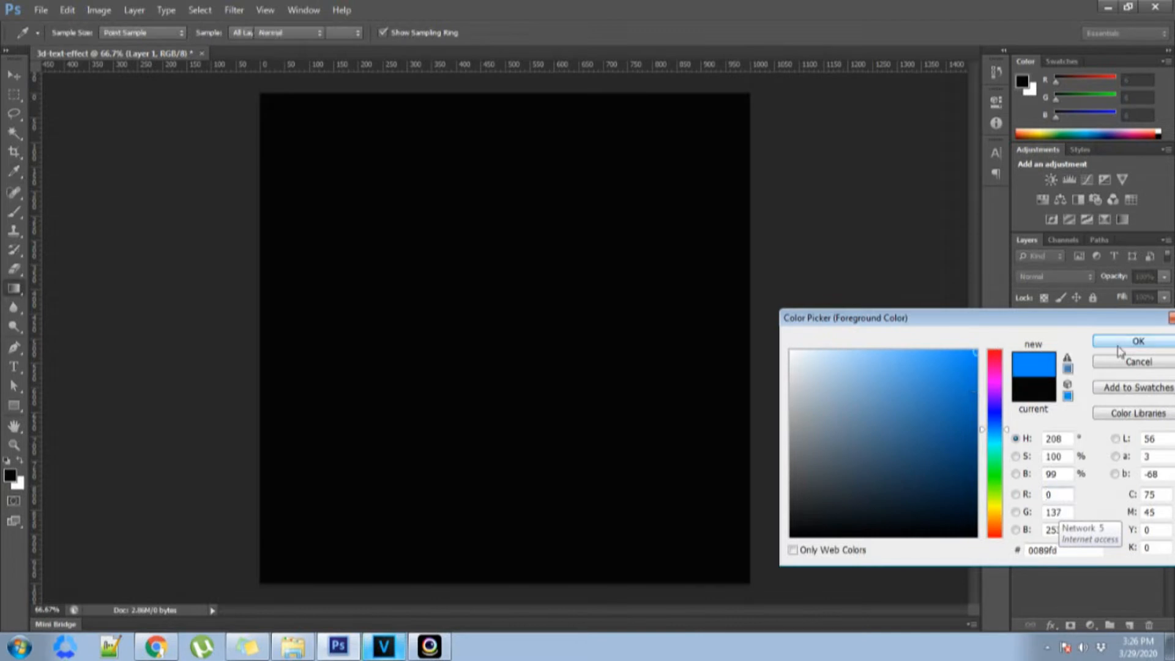
click(1138, 341)
key(g)
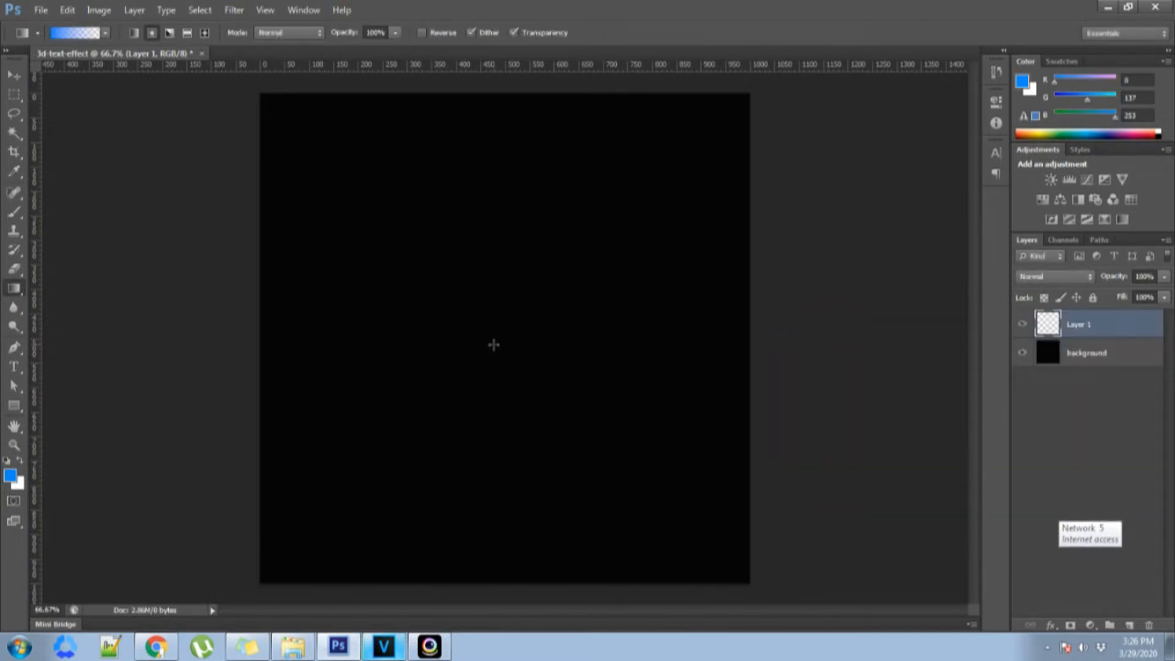
drag(505, 347, 517, 257)
drag(517, 257, 513, 137)
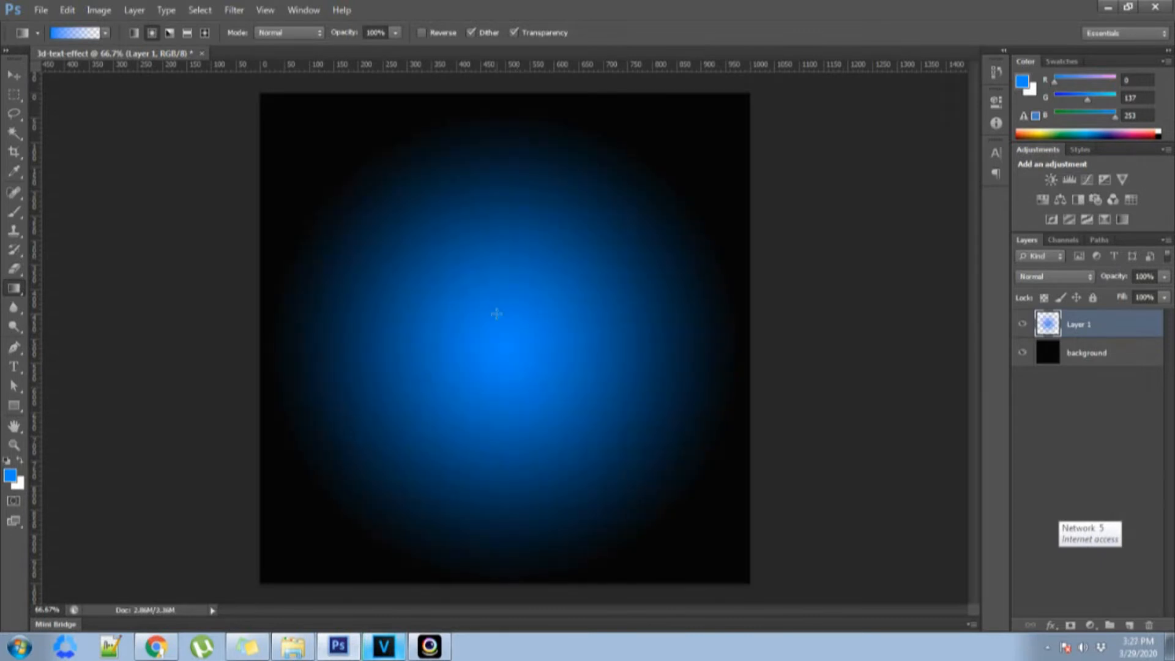
click(9, 76)
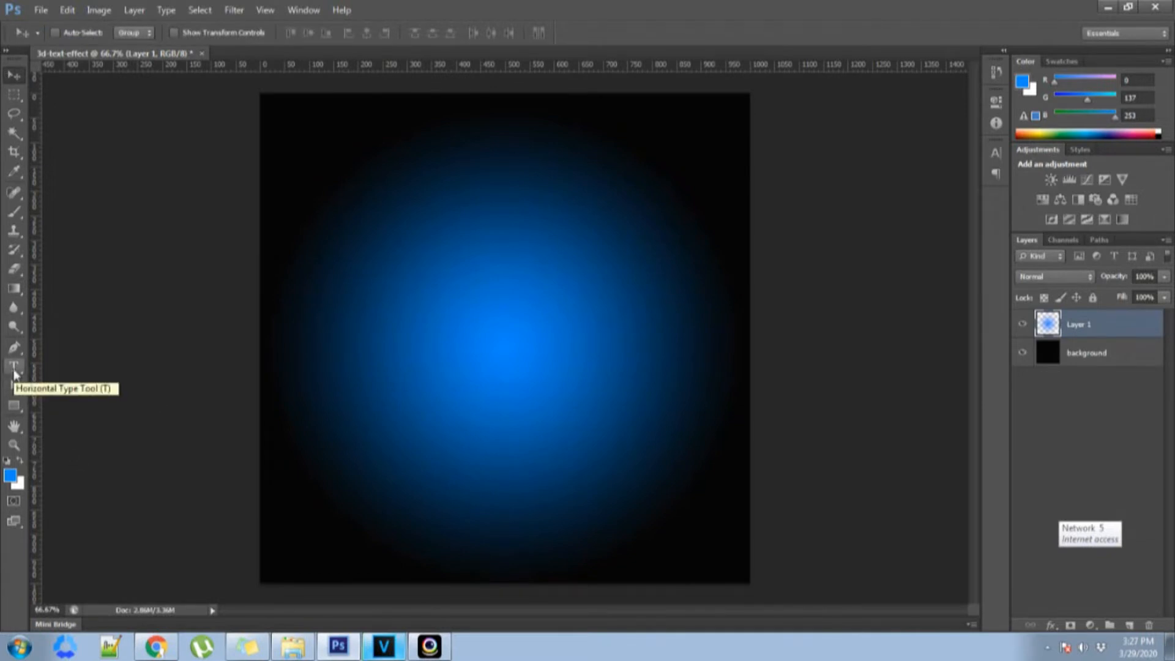
Add the horizontal text "Stay at Home" in the Manic-Astagina font near the canvas center and select all of it
click(15, 368)
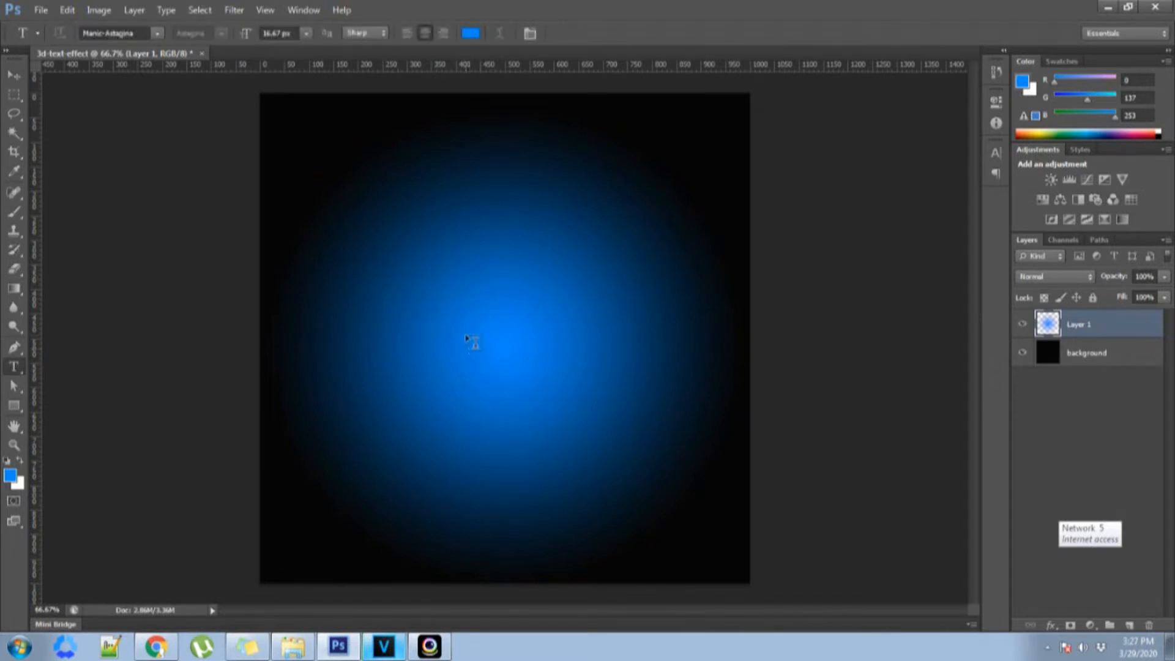
click(429, 303)
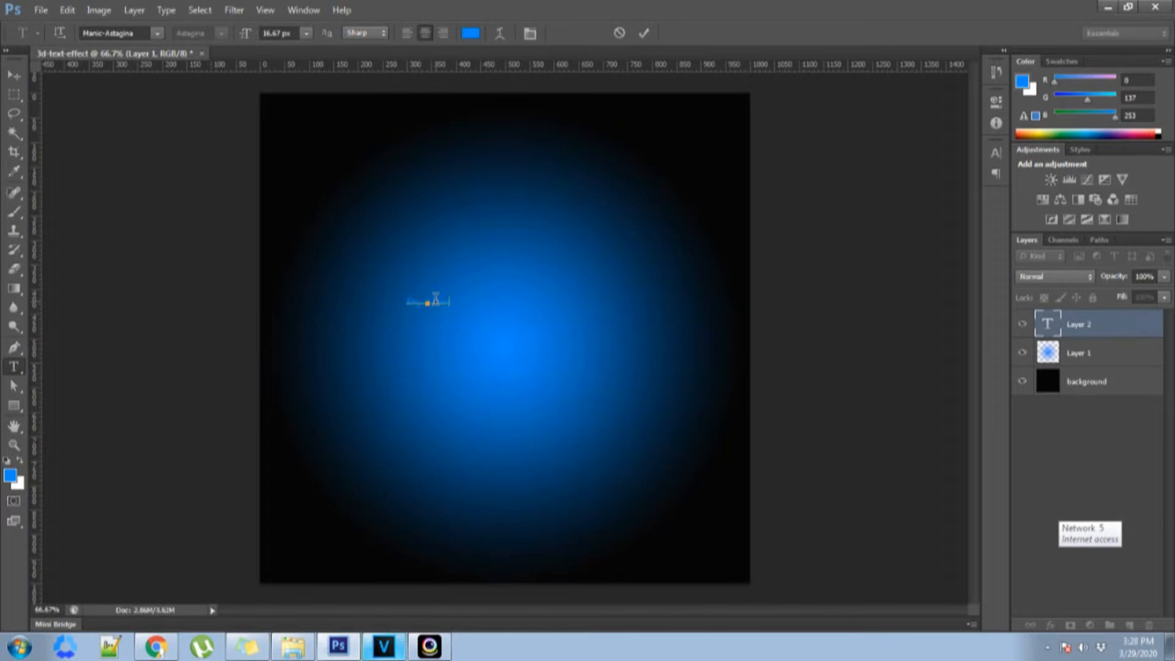
key(ctrl+a)
click(480, 33)
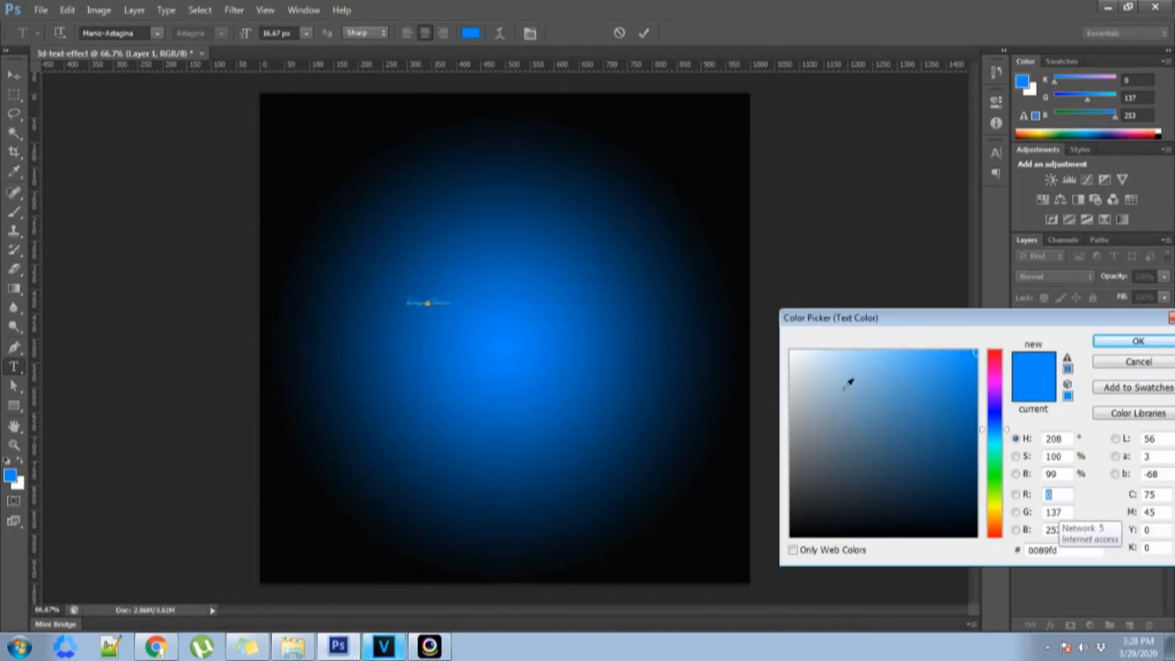
click(794, 355)
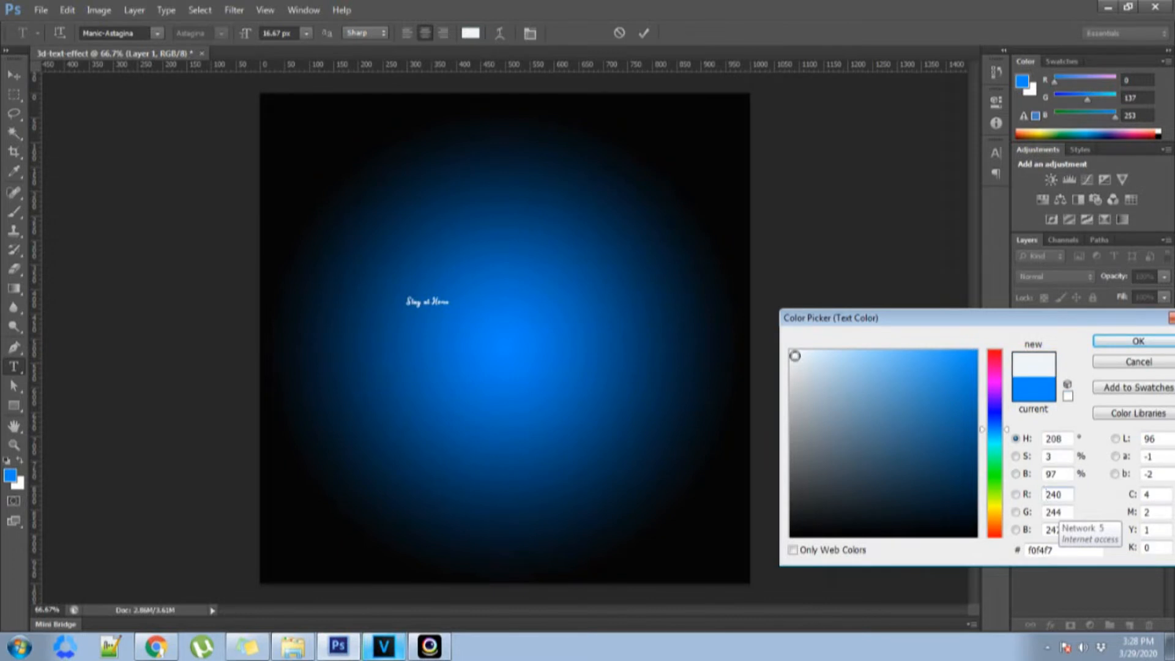
key(Escape)
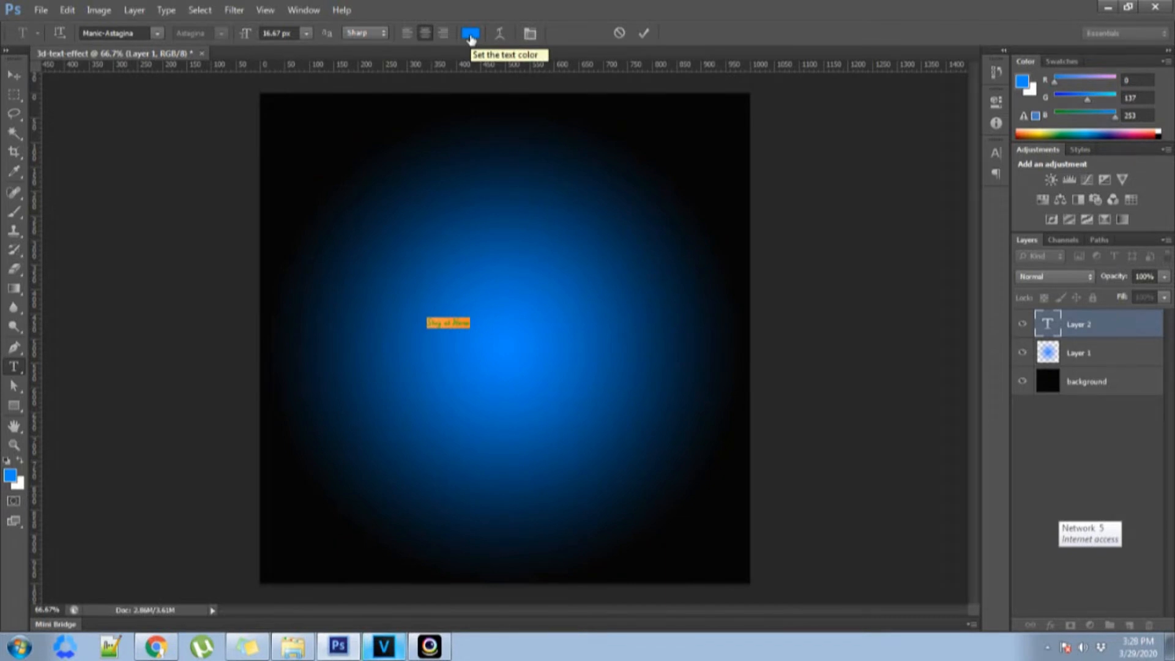
Set the color of the "Stay at Home" text to white #ffffff and commit the text
click(470, 37)
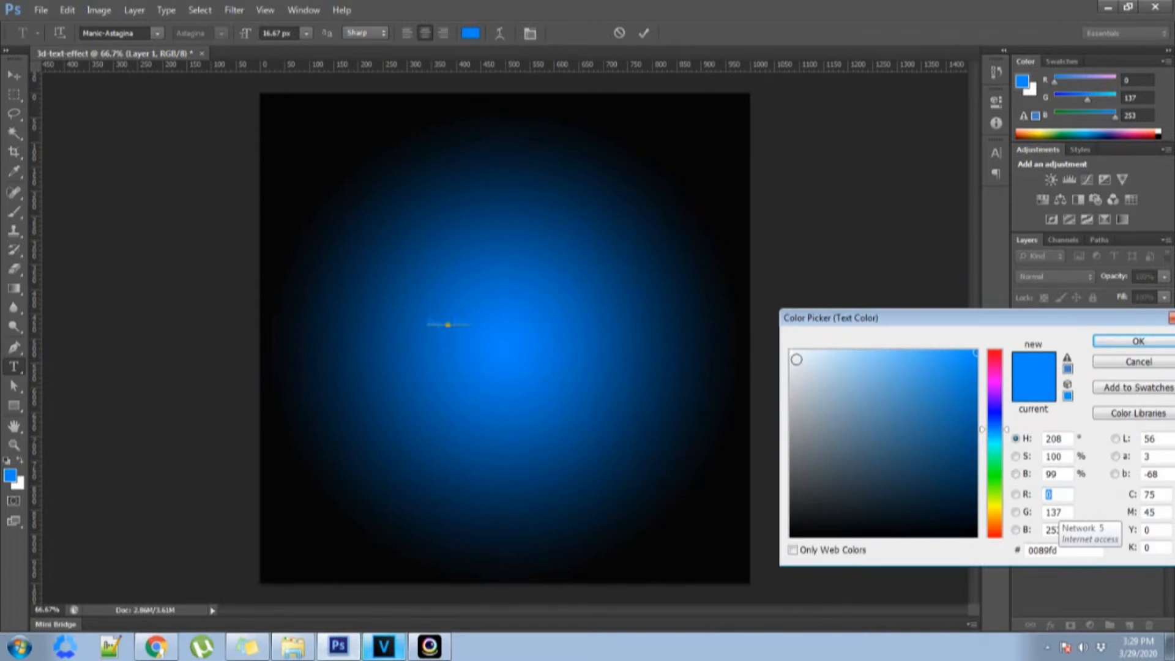
click(796, 359)
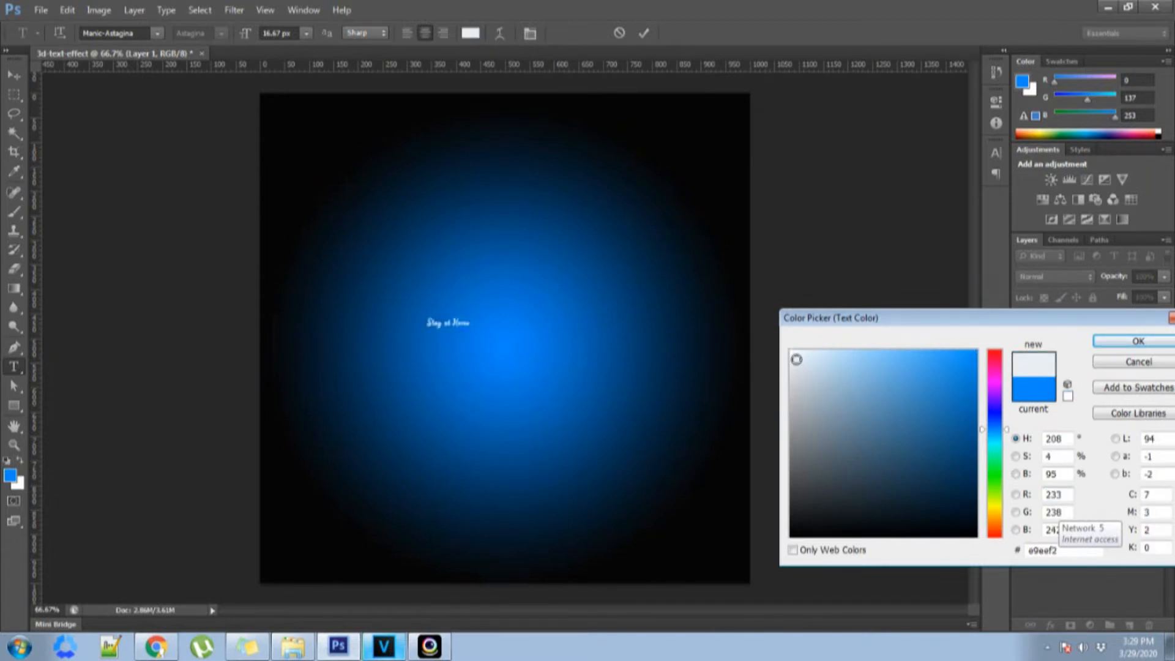
drag(791, 355, 782, 346)
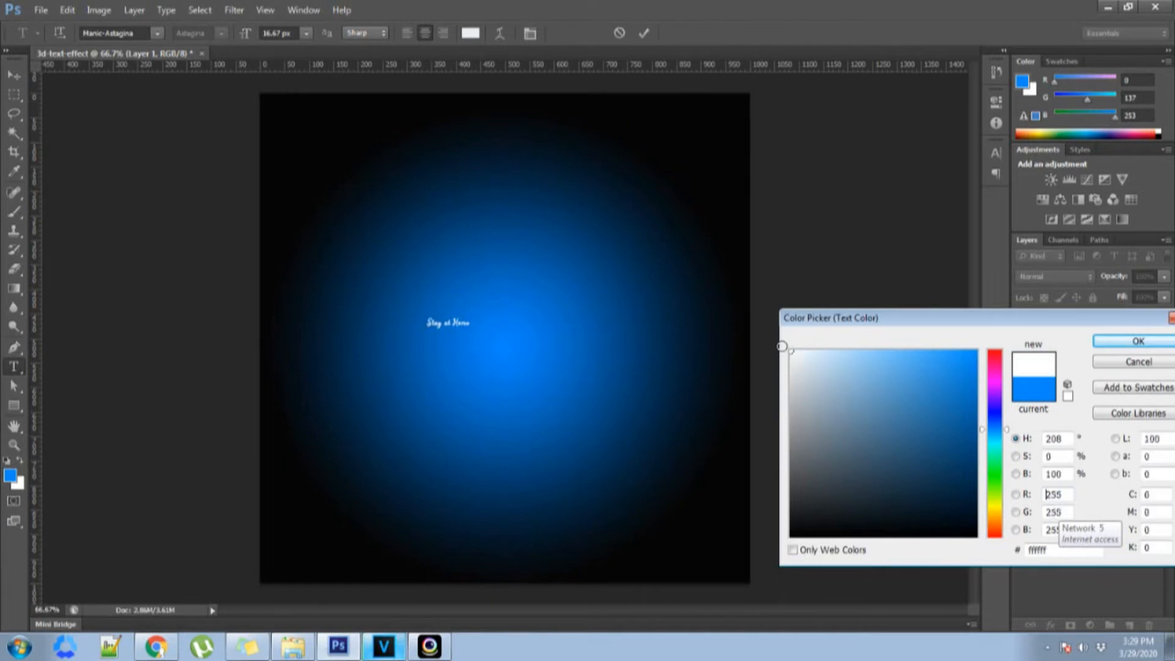
click(1113, 343)
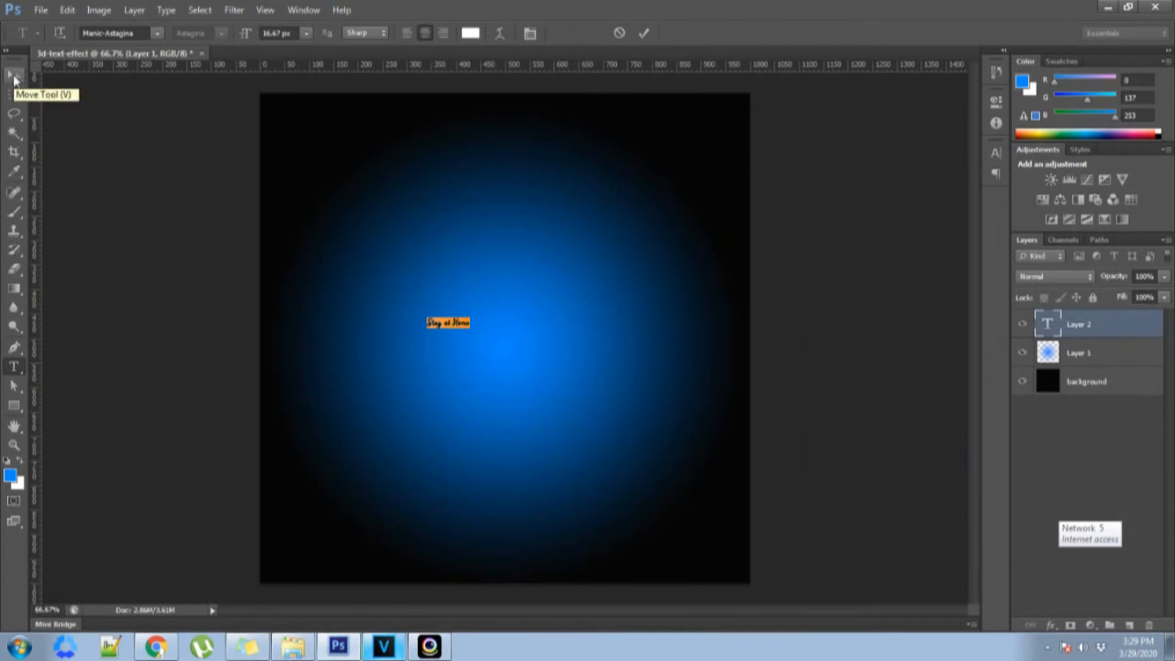
click(14, 76)
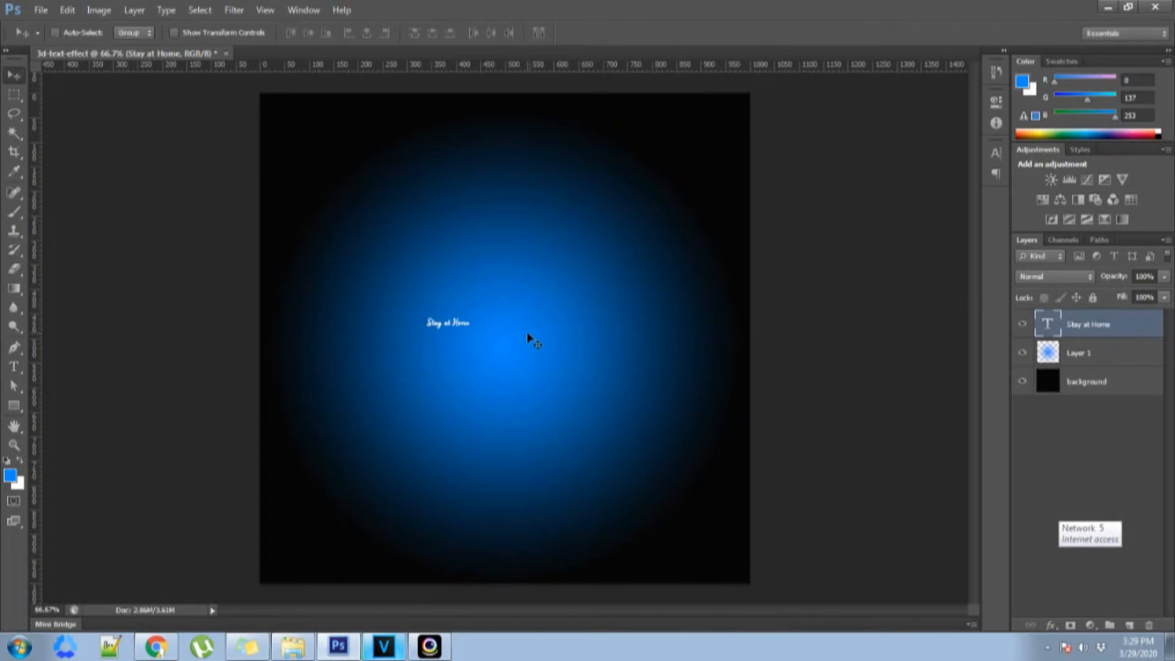
Scale the "Stay at Home" text up to about 540% and move it slightly above the canvas center
key(ctrl+t)
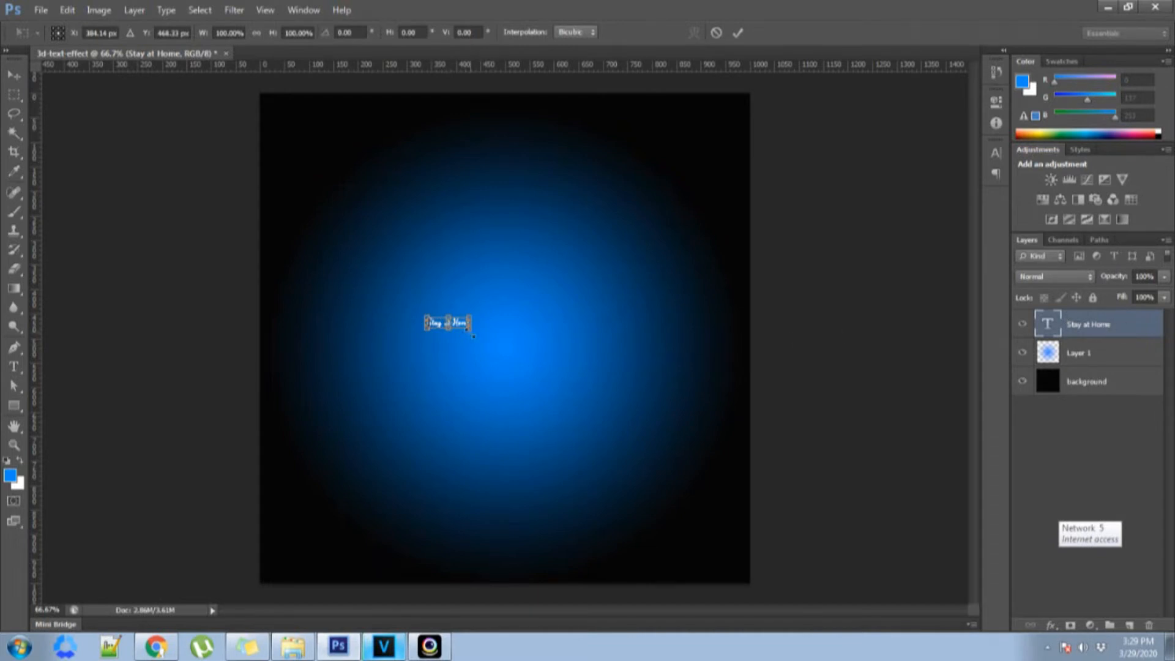
drag(472, 334, 481, 335)
drag(548, 405, 637, 472)
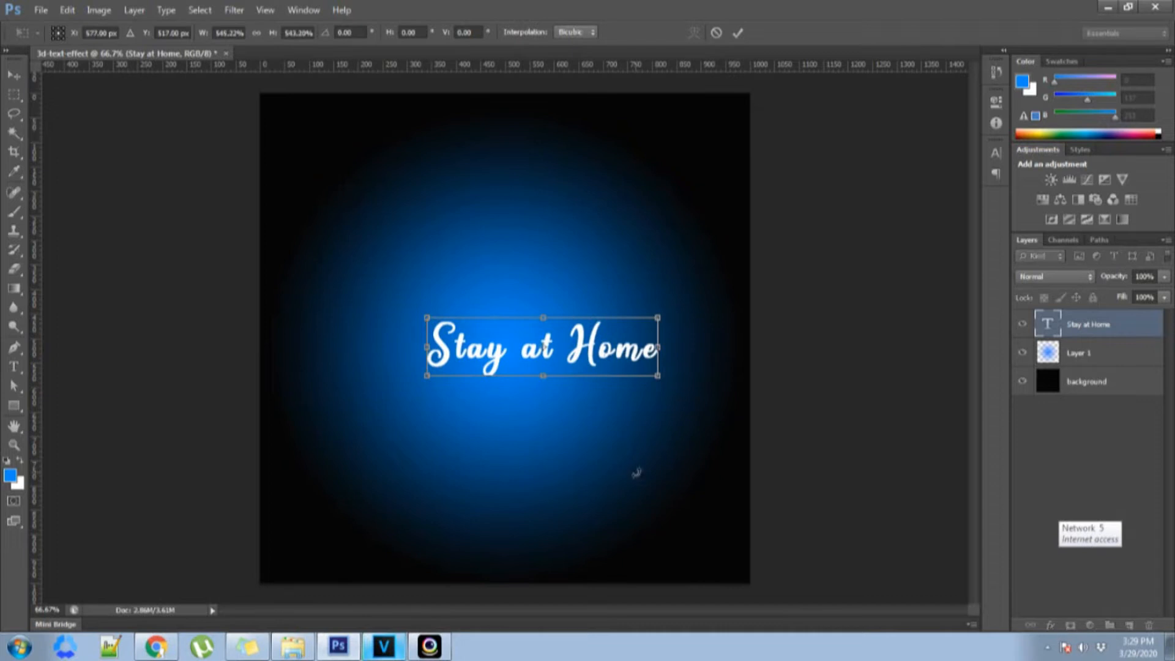
click(10, 77)
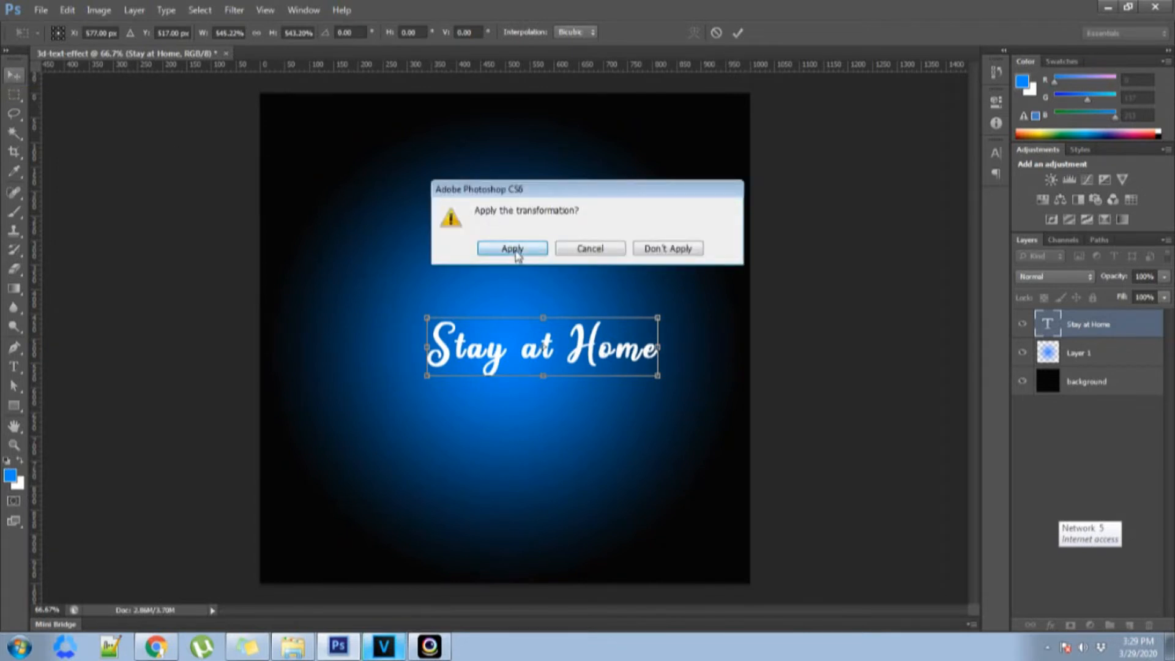
click(513, 249)
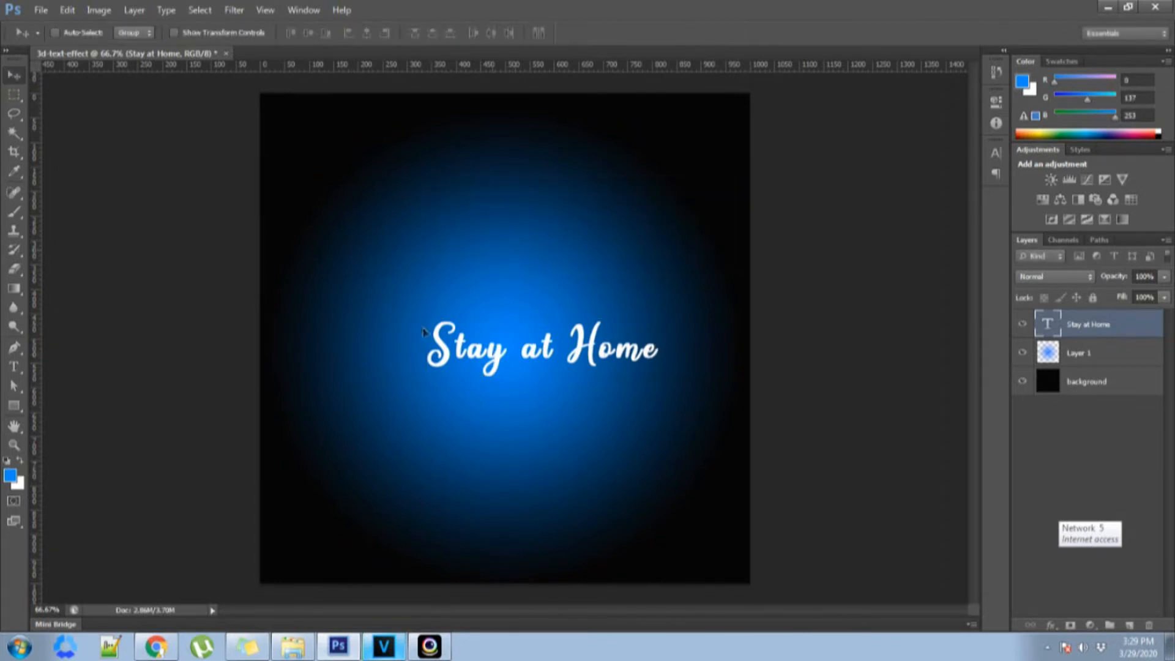
drag(498, 361, 466, 299)
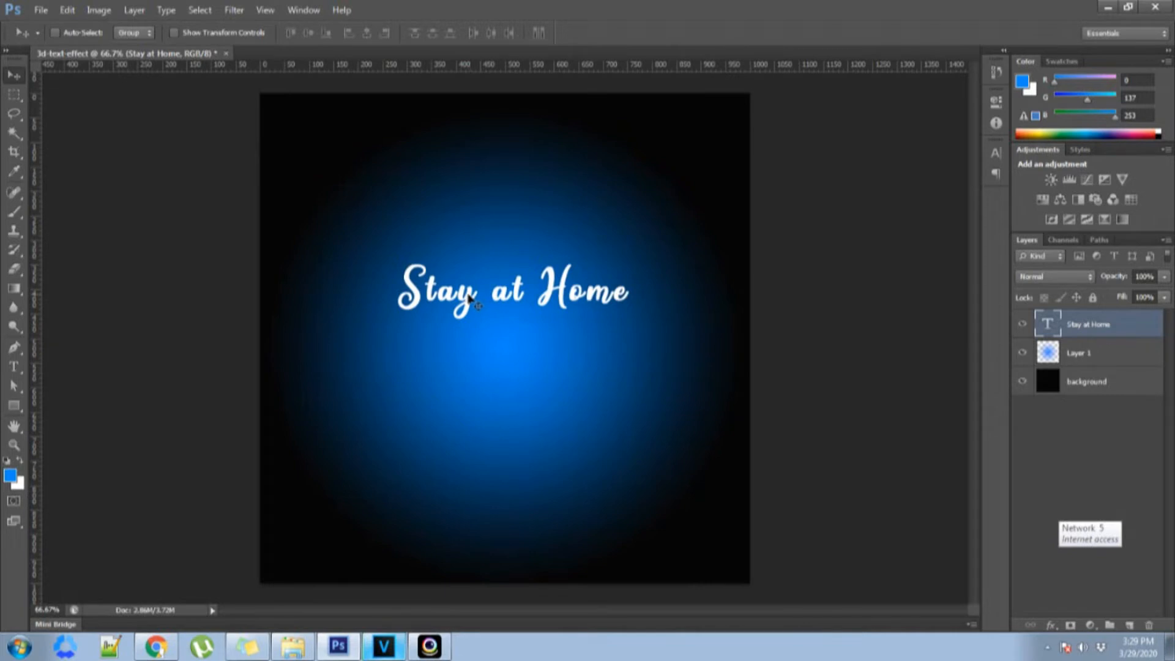
Duplicate the white "Stay at Home" text and place the copy directly below the original
drag(461, 300, 462, 371)
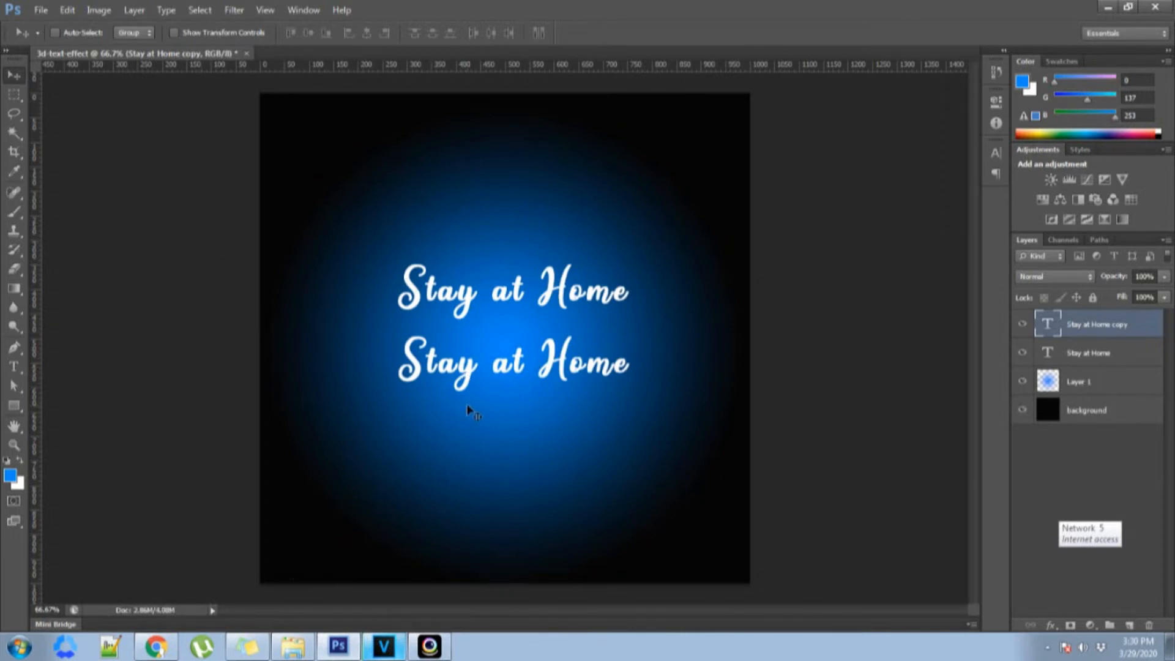
Switch to Chrome and open the font website dafont.com
click(161, 647)
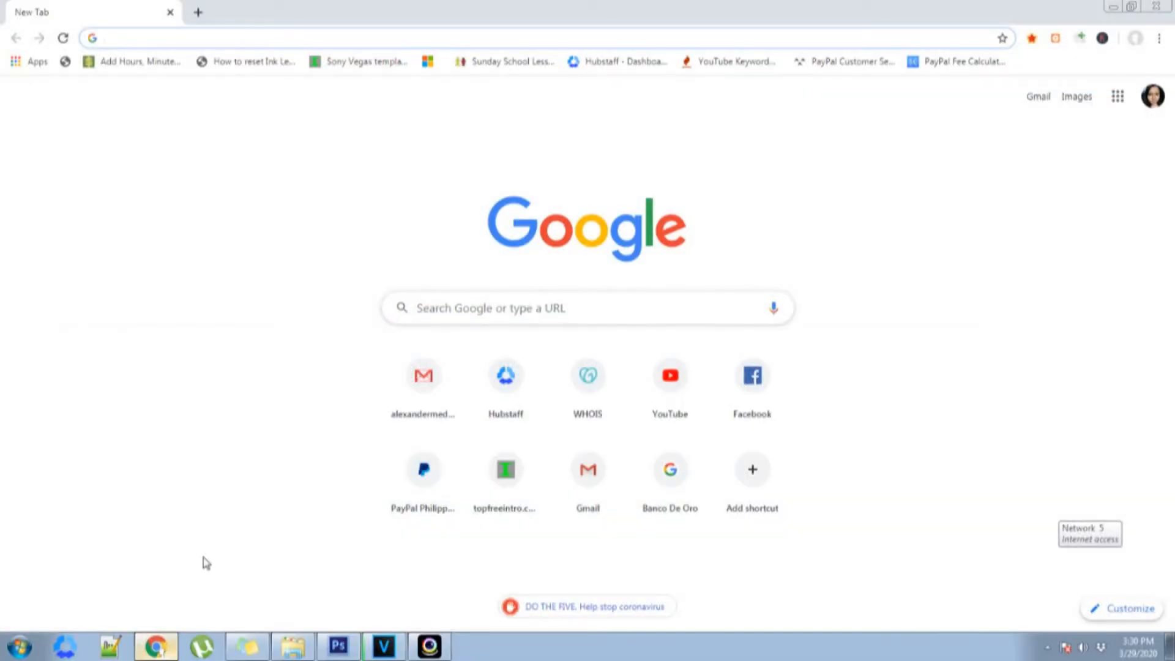
click(189, 41)
text(d)
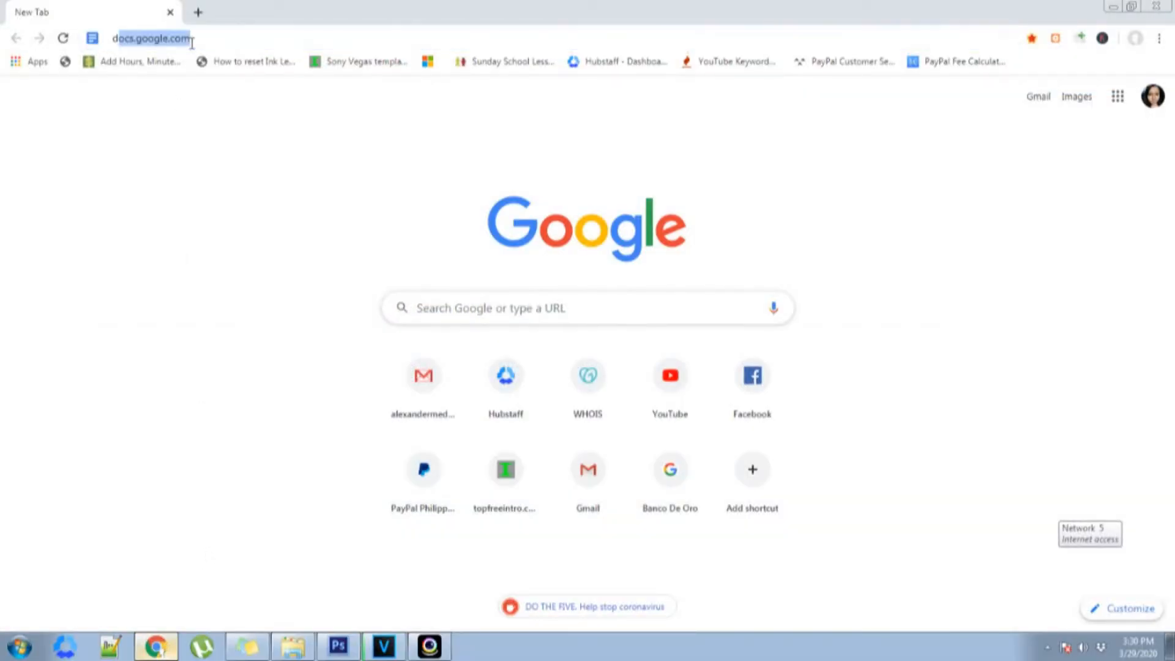
text(a)
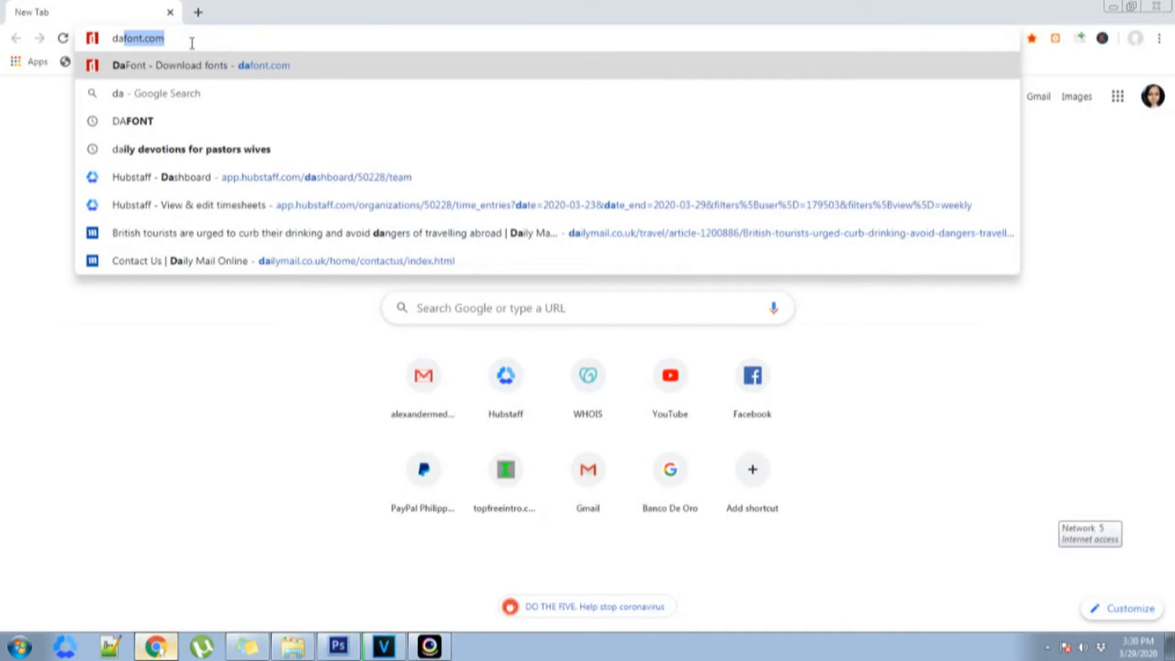
text(font.co)
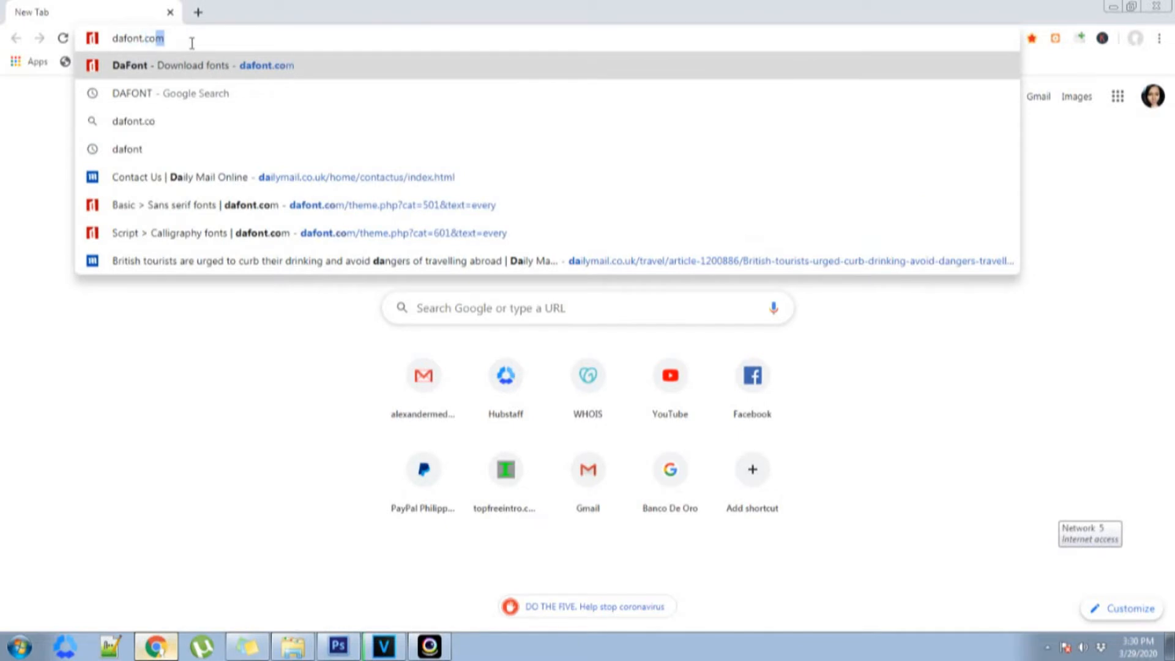
text(m)
key(Return)
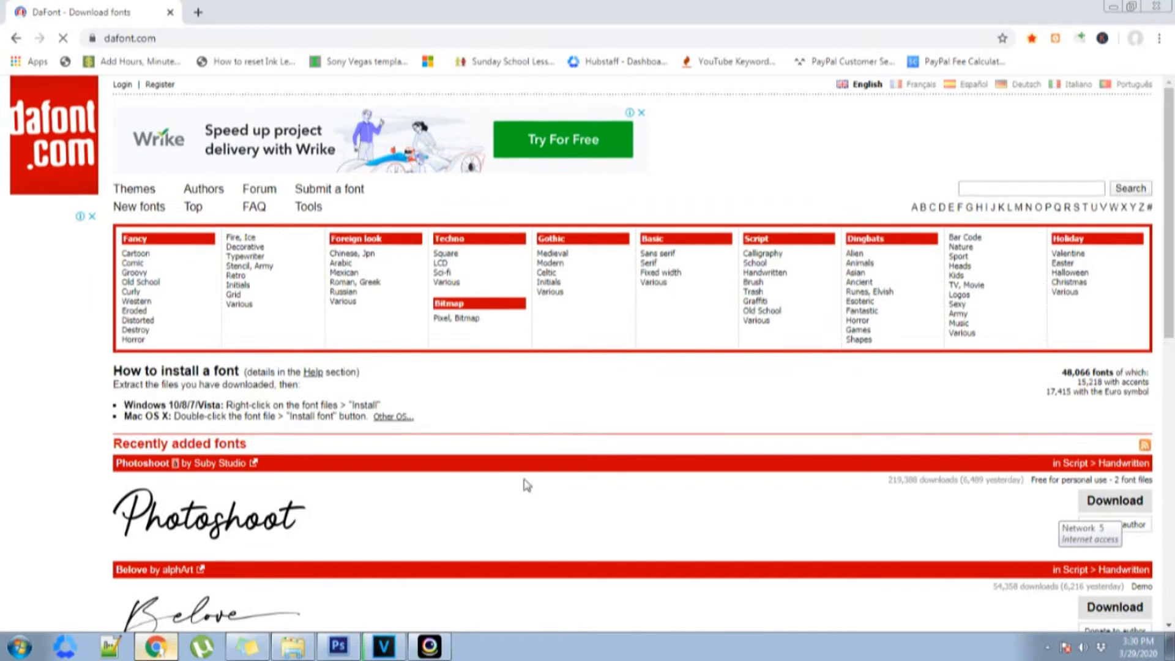
Browse the Script > Calligraphy fonts and download the Hello font by Graphix Line Studio
scroll(526, 486, down, 10)
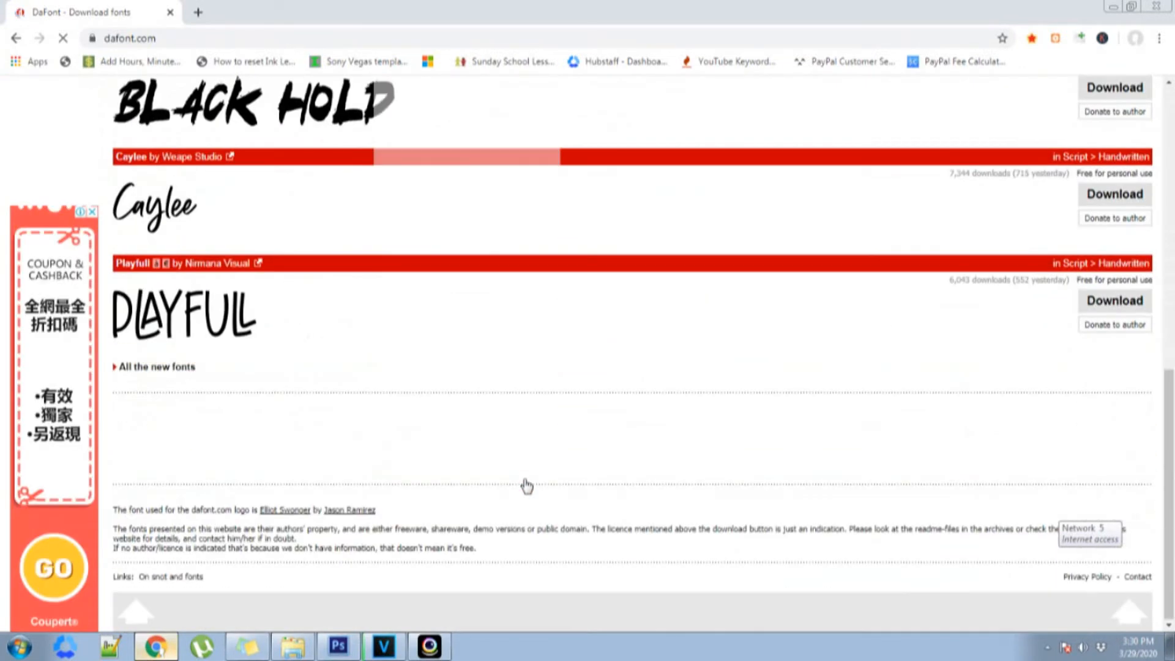
scroll(526, 485, down, 5)
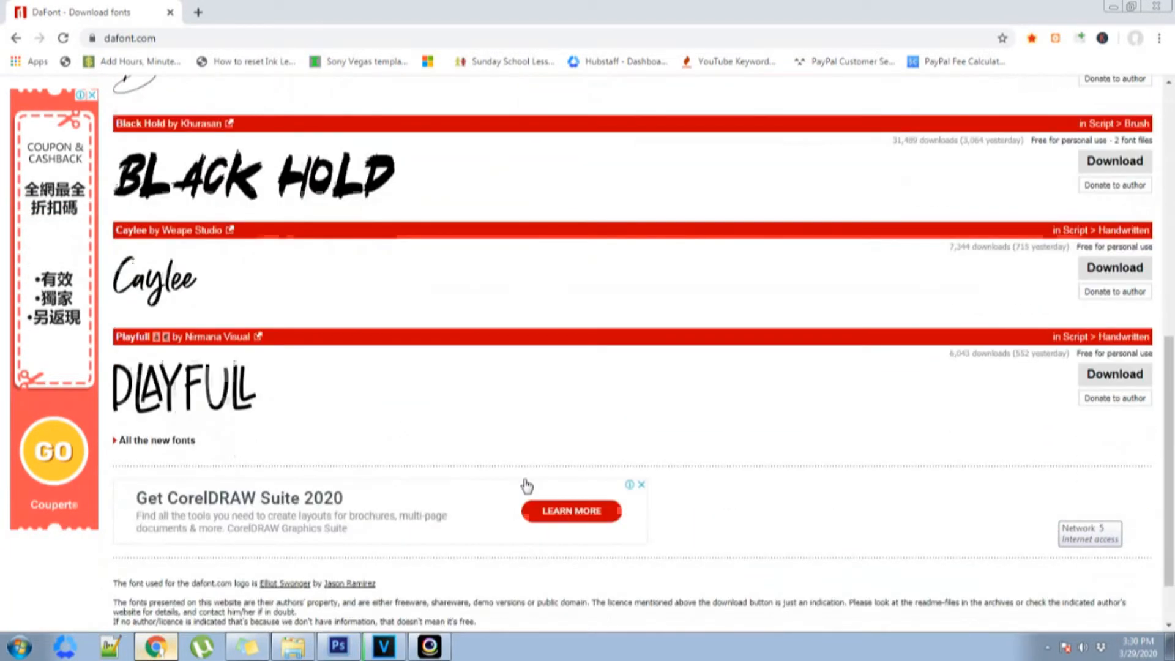
scroll(526, 485, up, 6)
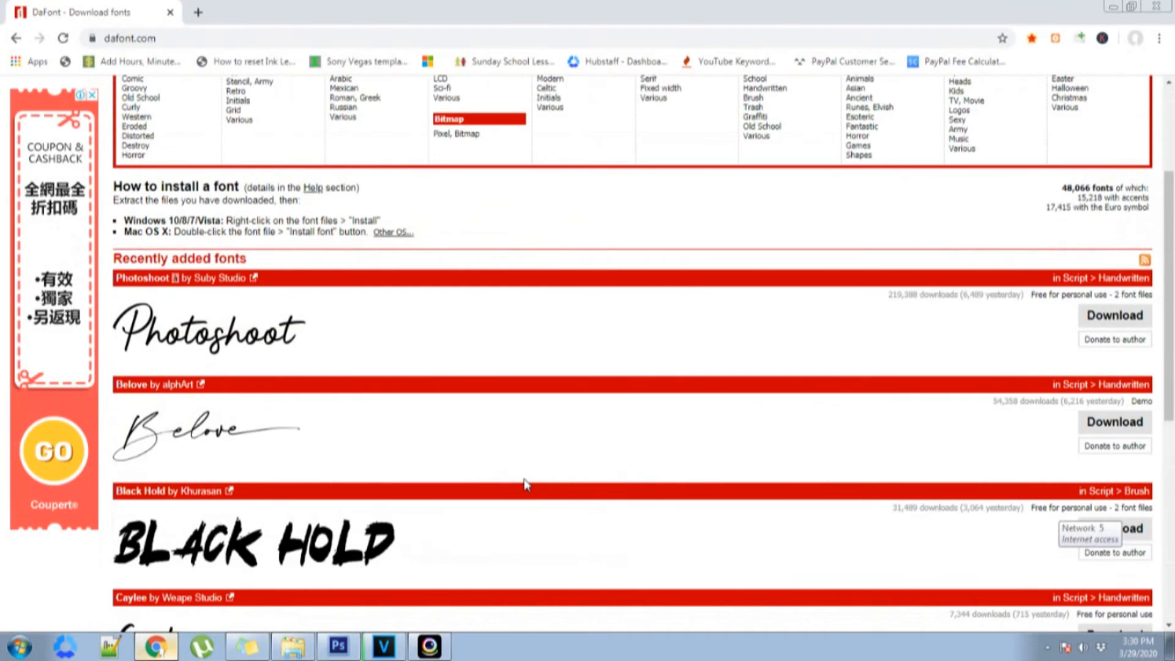
scroll(526, 485, up, 3)
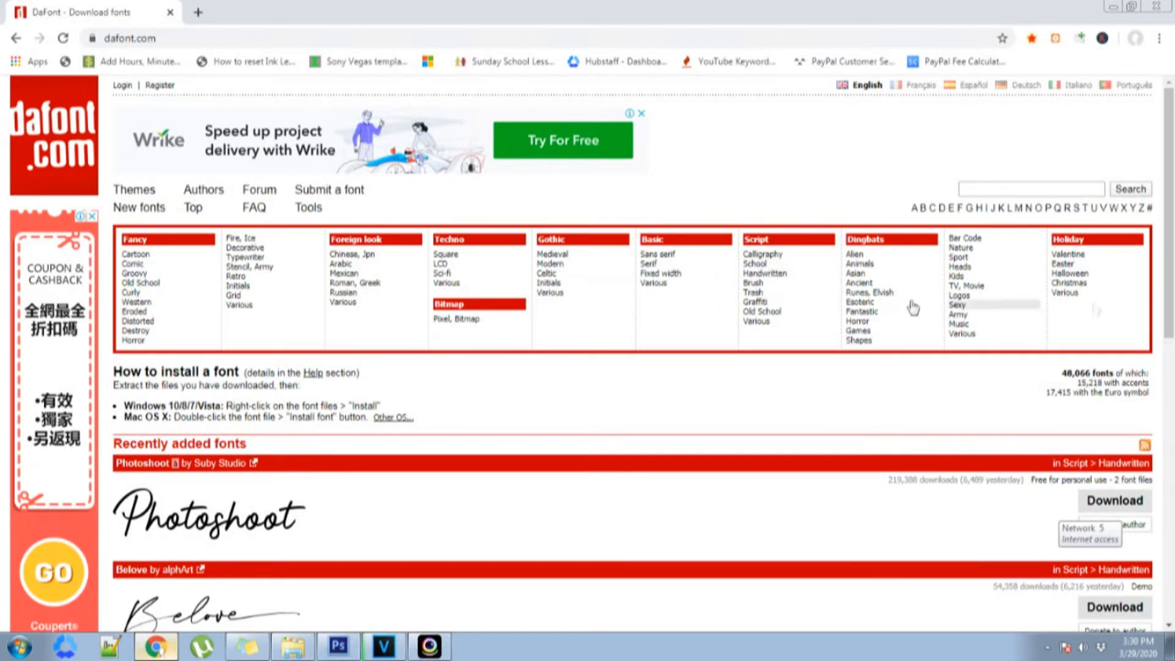
click(764, 256)
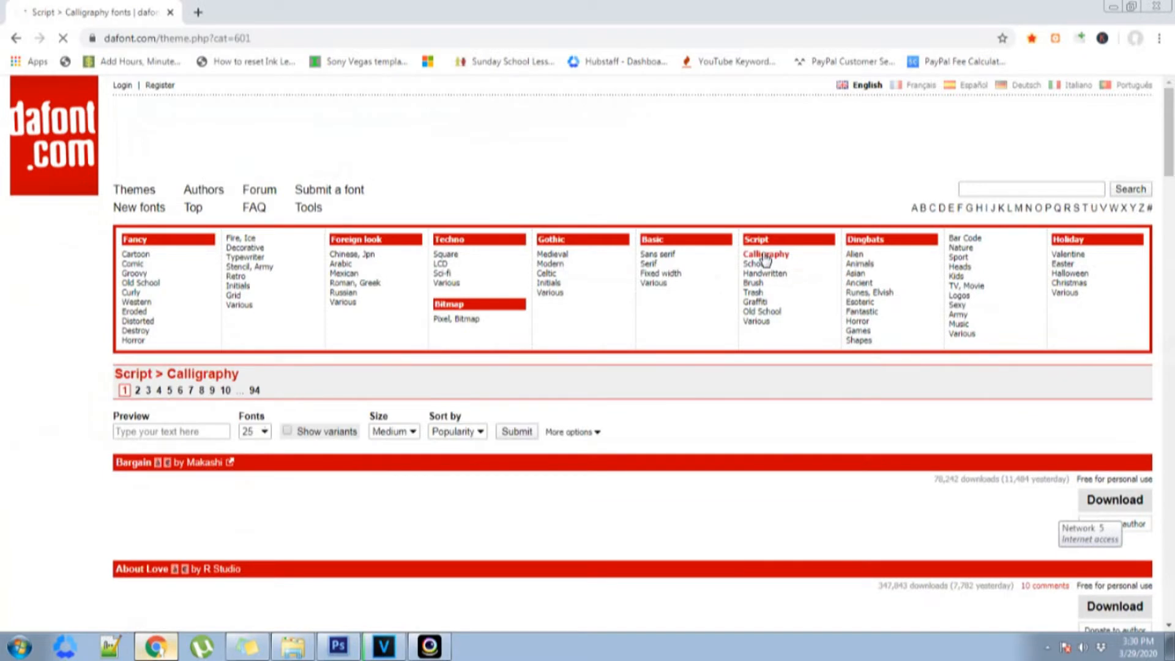
scroll(363, 461, down, 3)
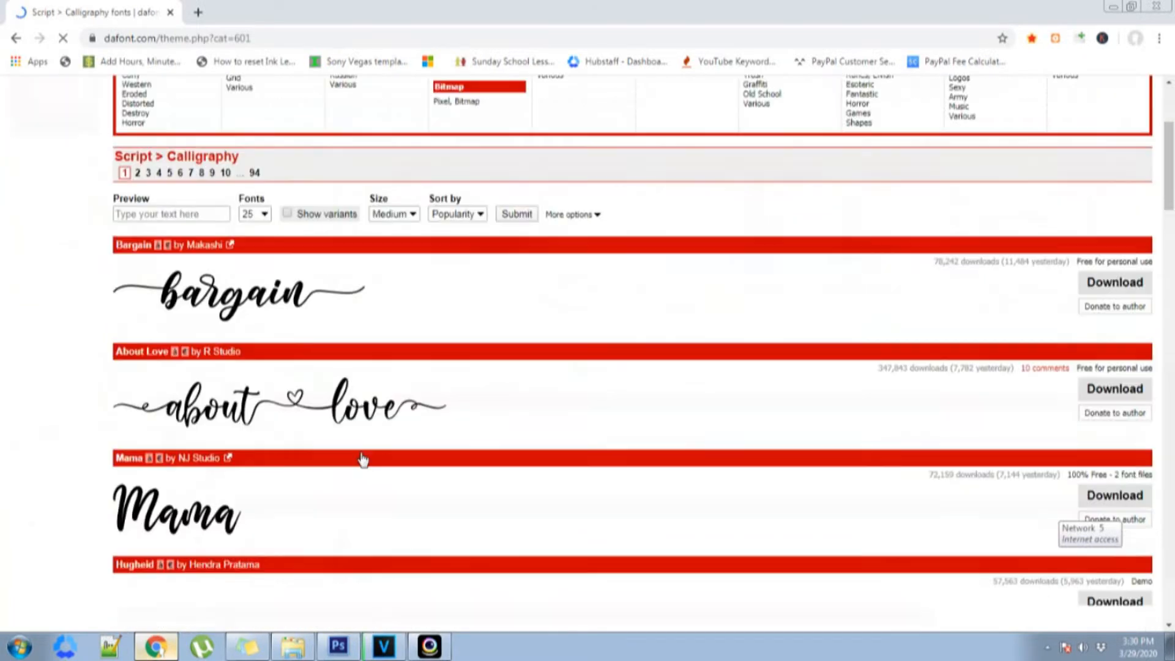
scroll(363, 460, down, 5)
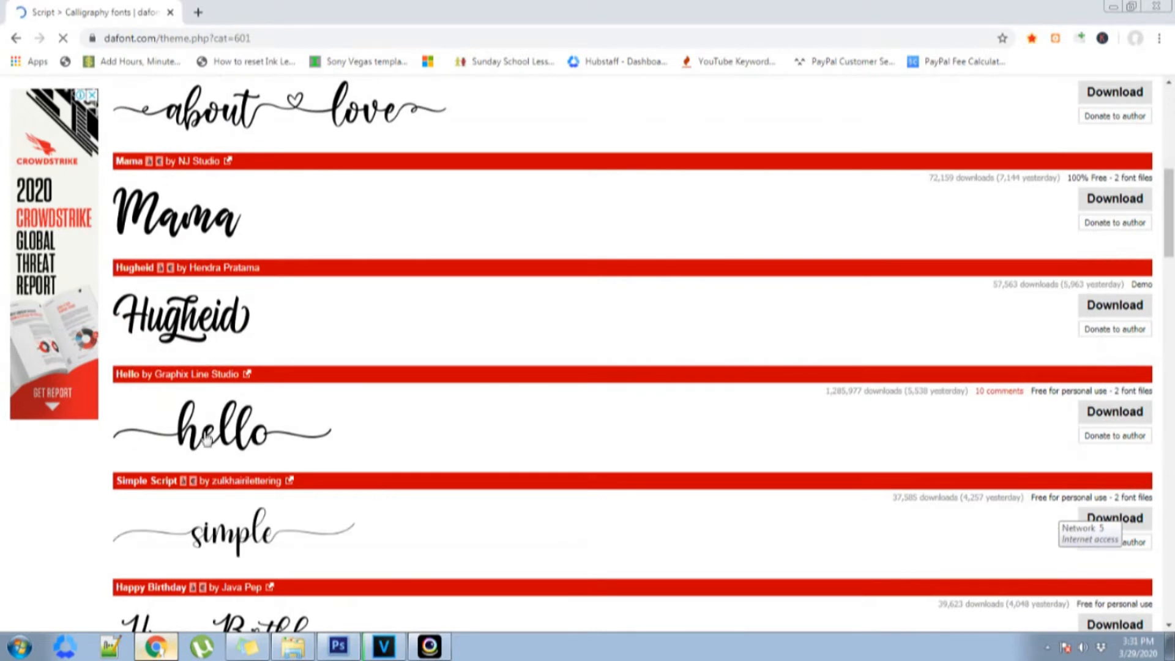
scroll(254, 551, down, 4)
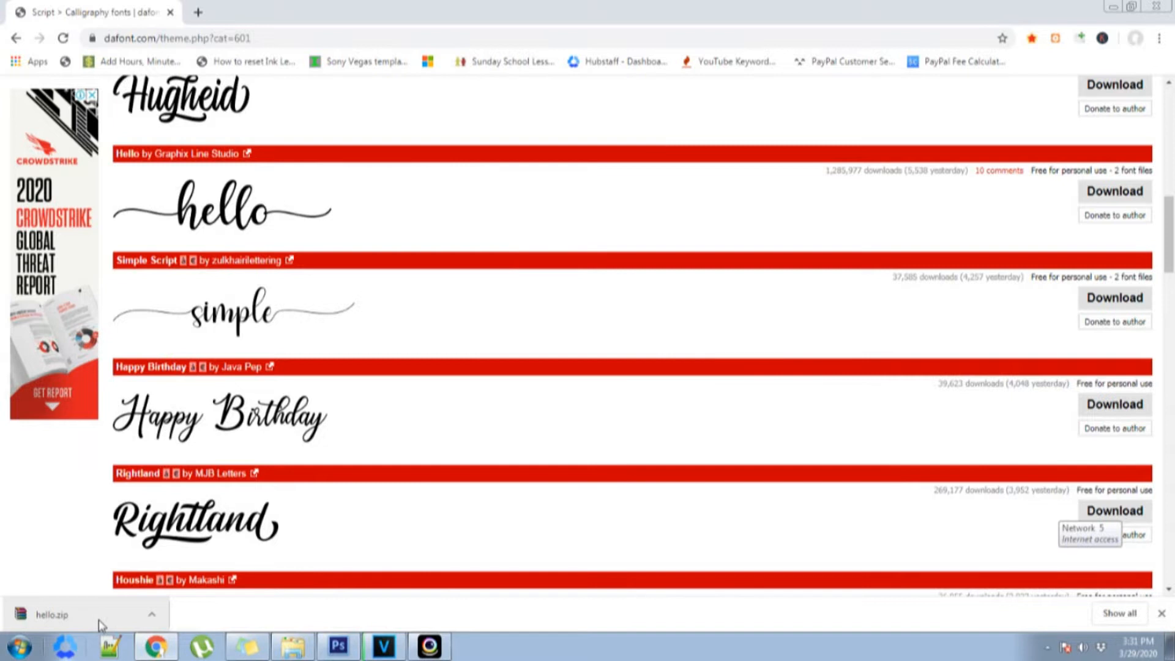
Open the downloaded hello.zip archive, install the Hello.ttf font from it and close the archive
key(ctrl+j)
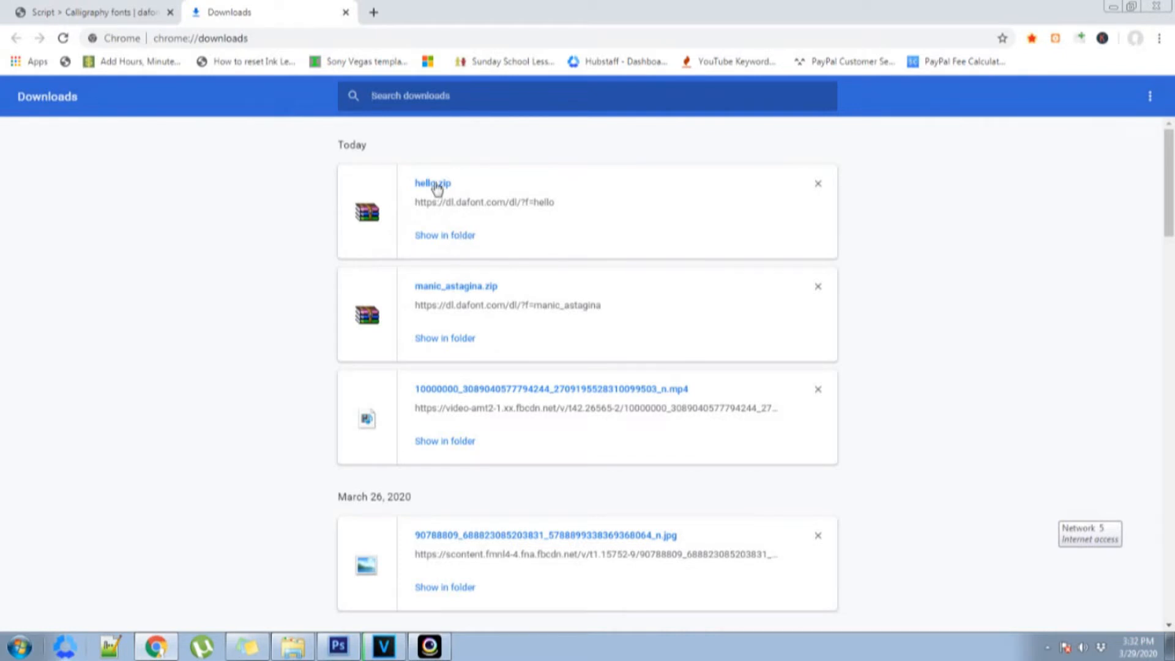
double_click(432, 190)
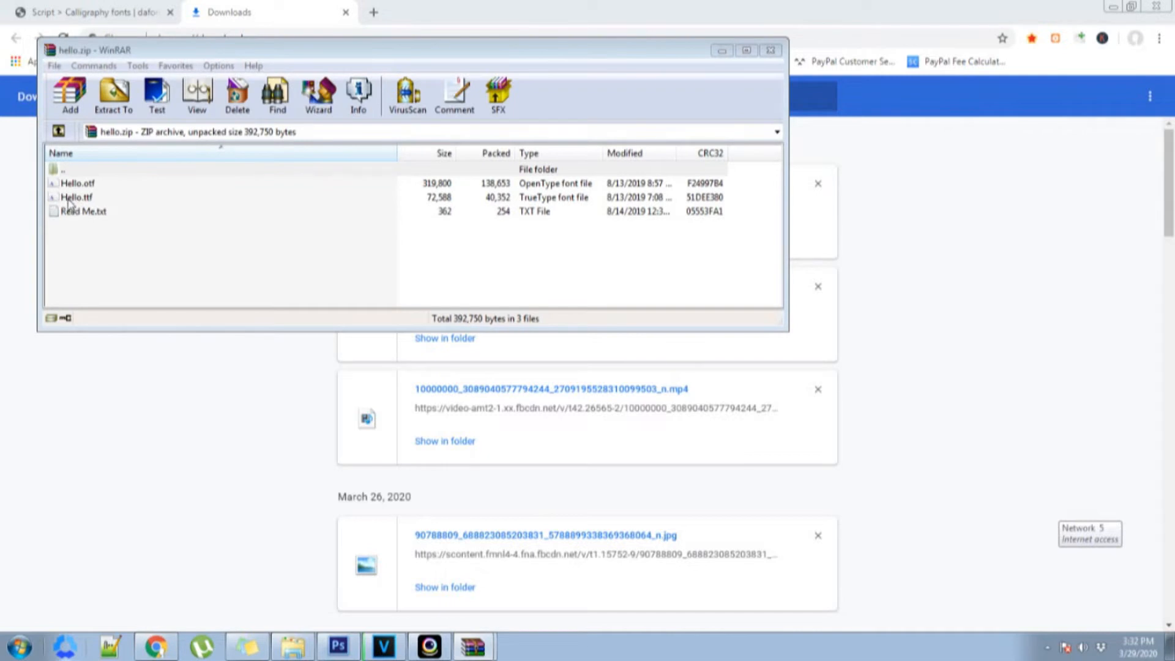
click(71, 201)
double_click(72, 200)
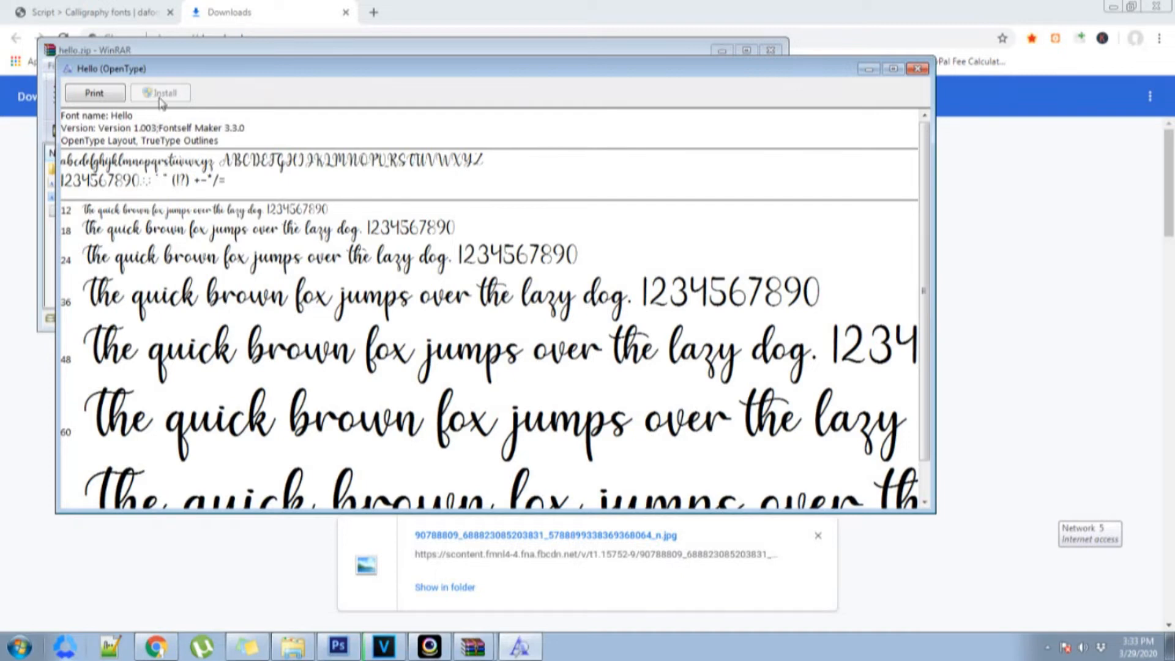
click(916, 70)
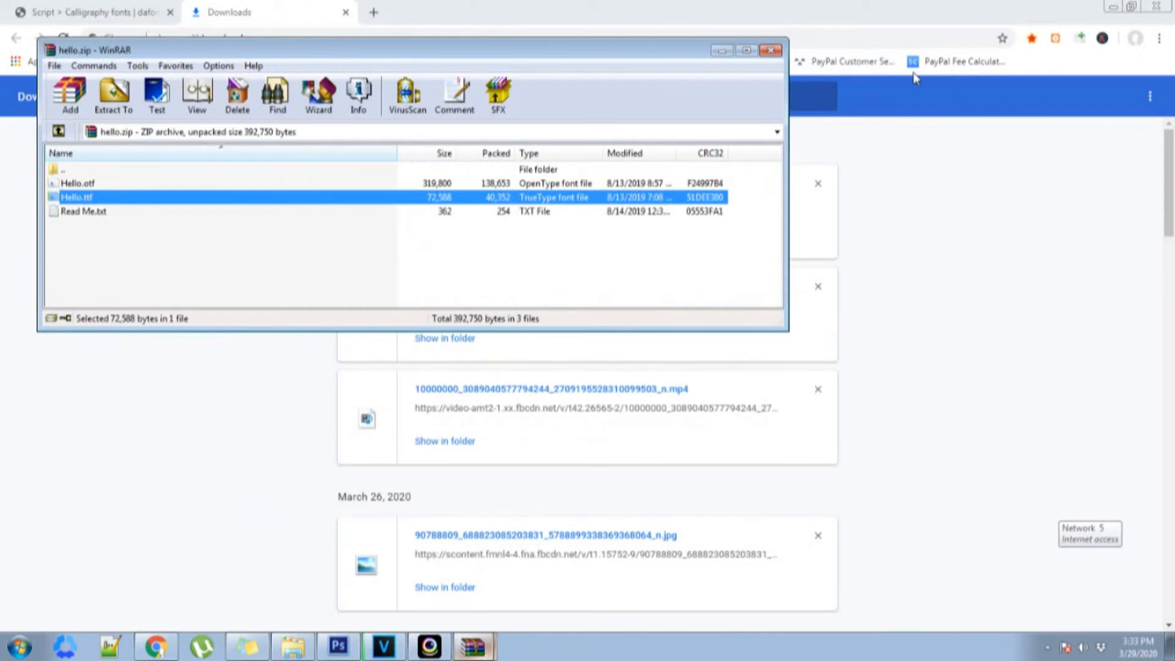
click(771, 51)
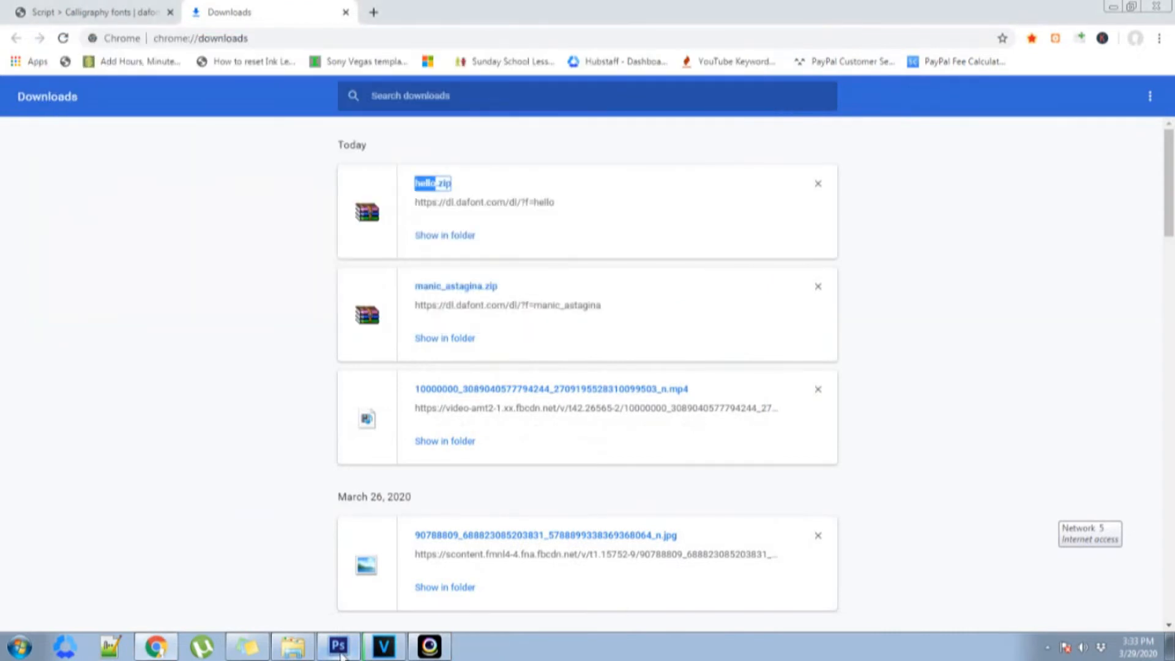
Switch back to Photoshop and change the font of the upper "Stay at Home" text to Hello
click(339, 646)
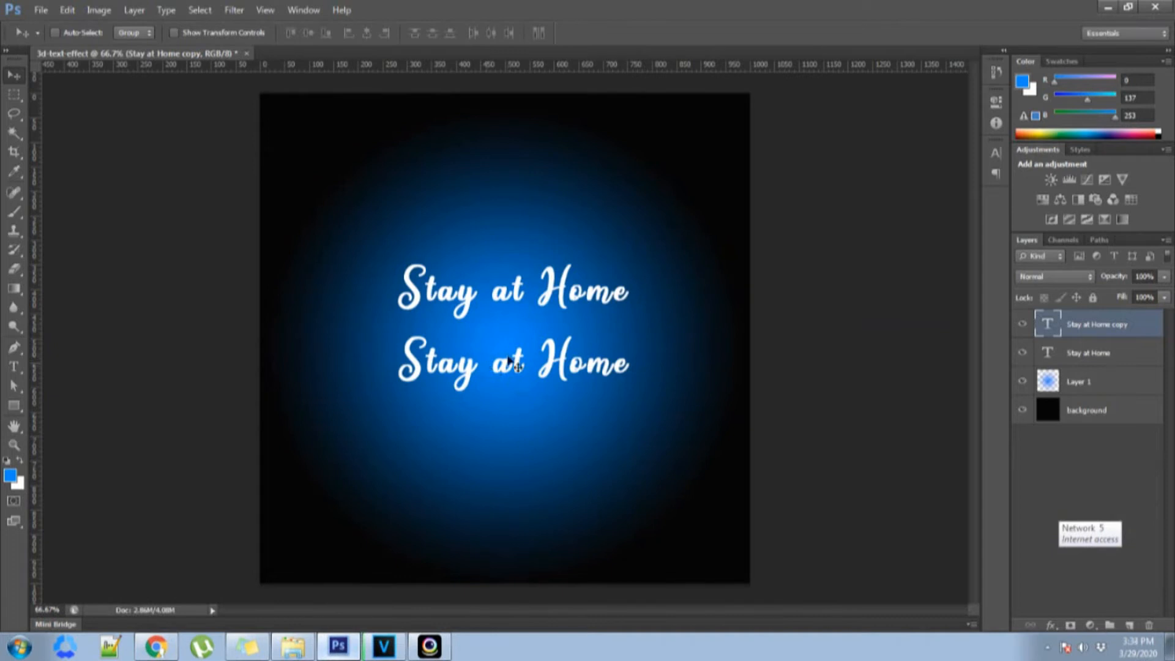
key(t)
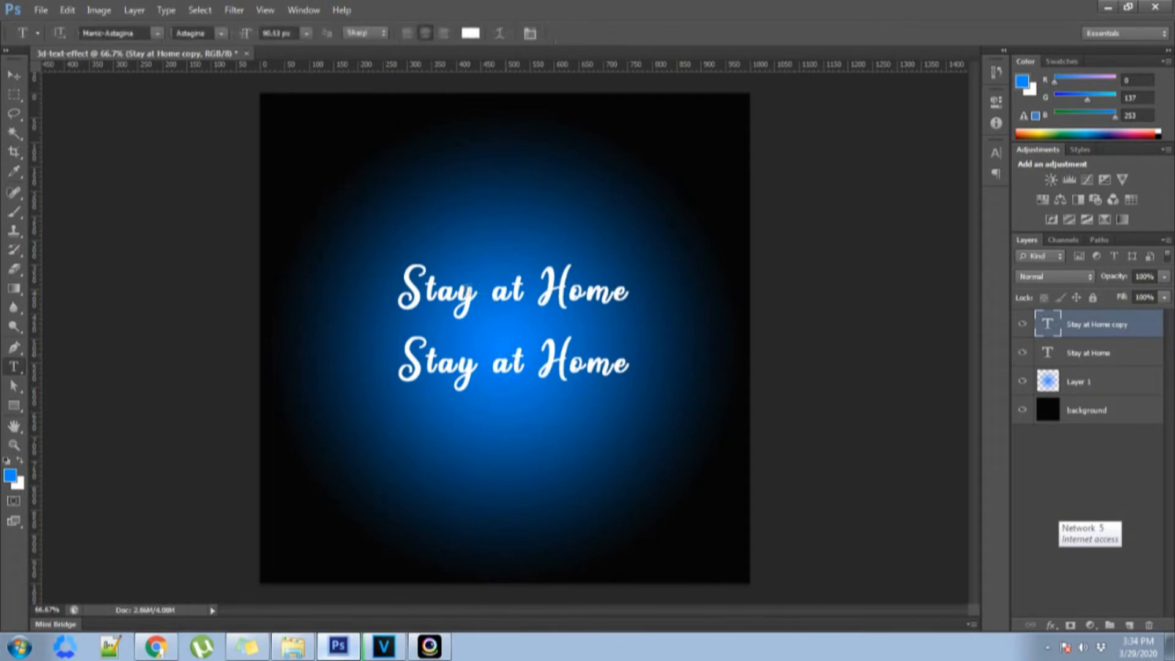
key(alt+bracketleft)
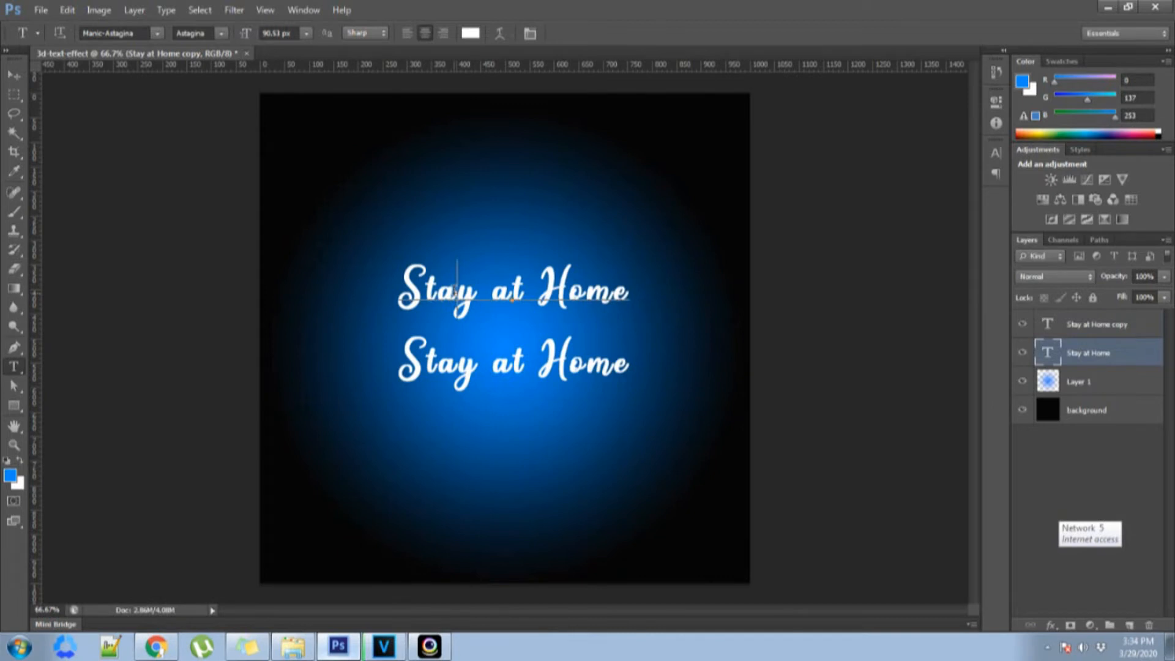
click(456, 293)
key(ctrl+a)
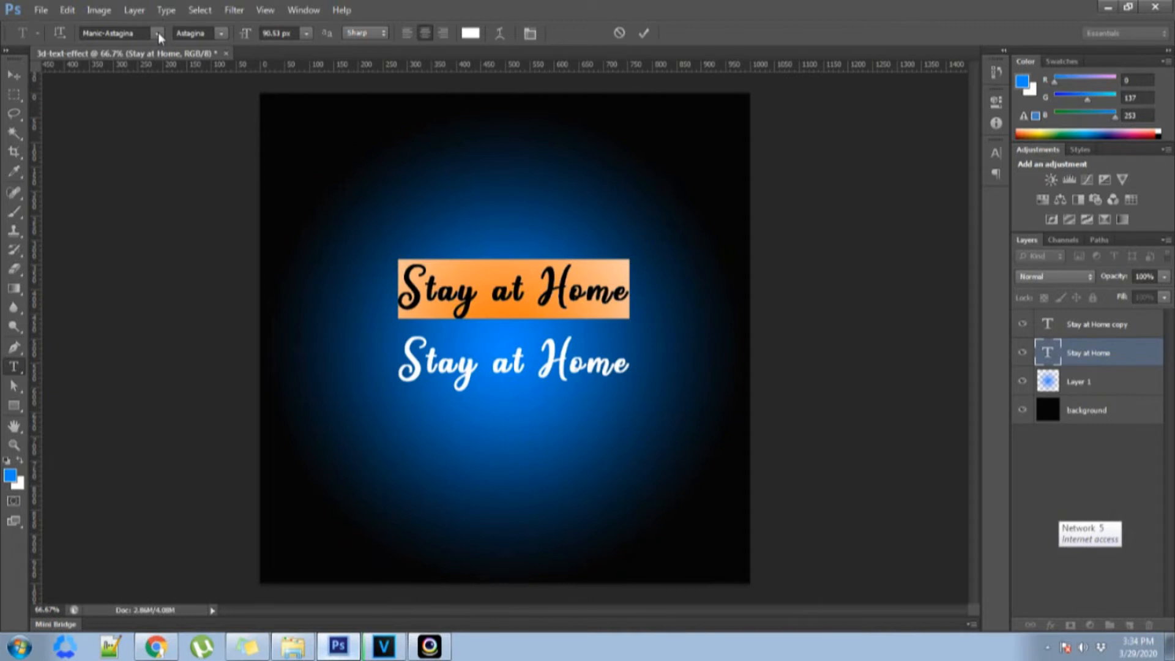
click(158, 34)
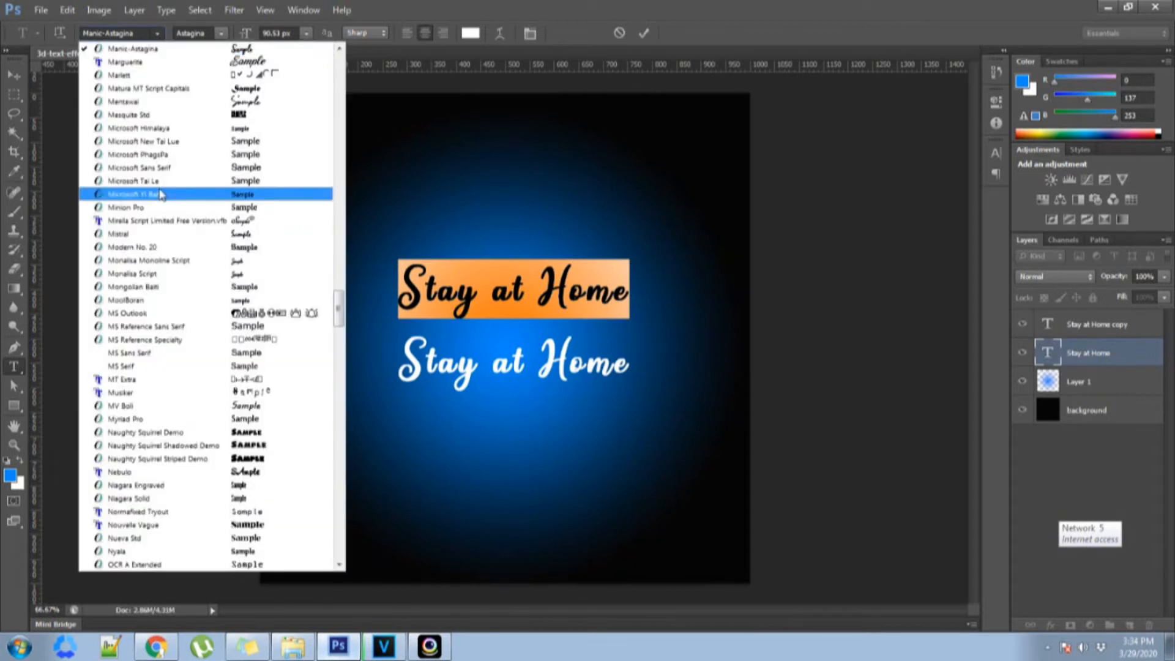
click(137, 35)
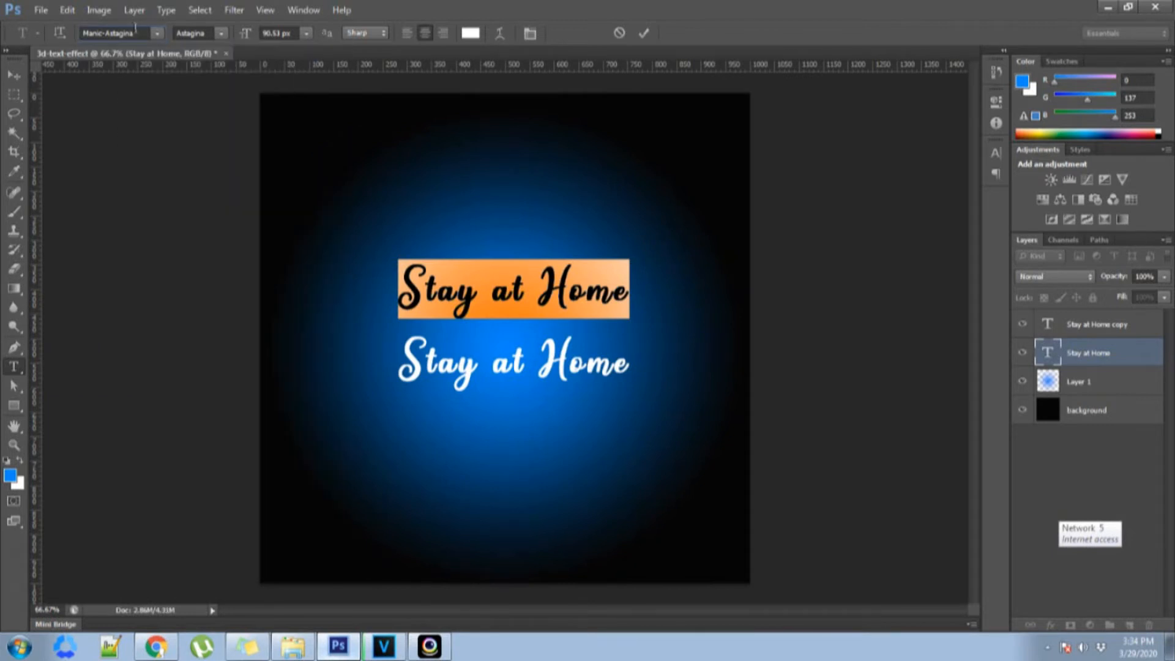
text(Hello)
key(Return)
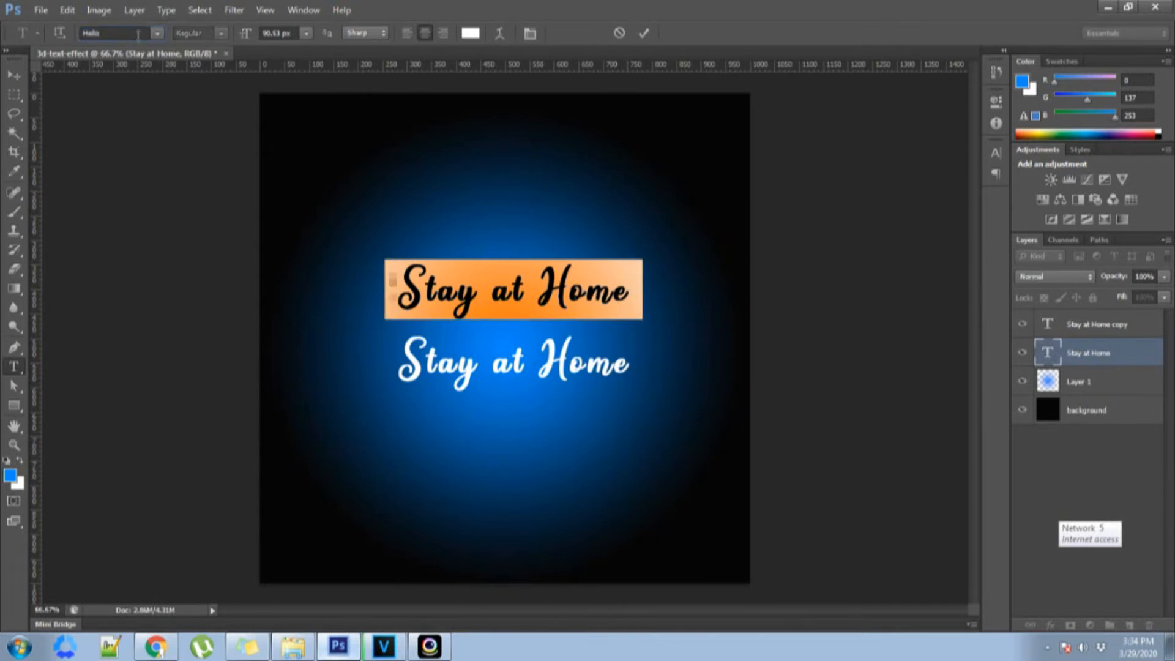
click(521, 296)
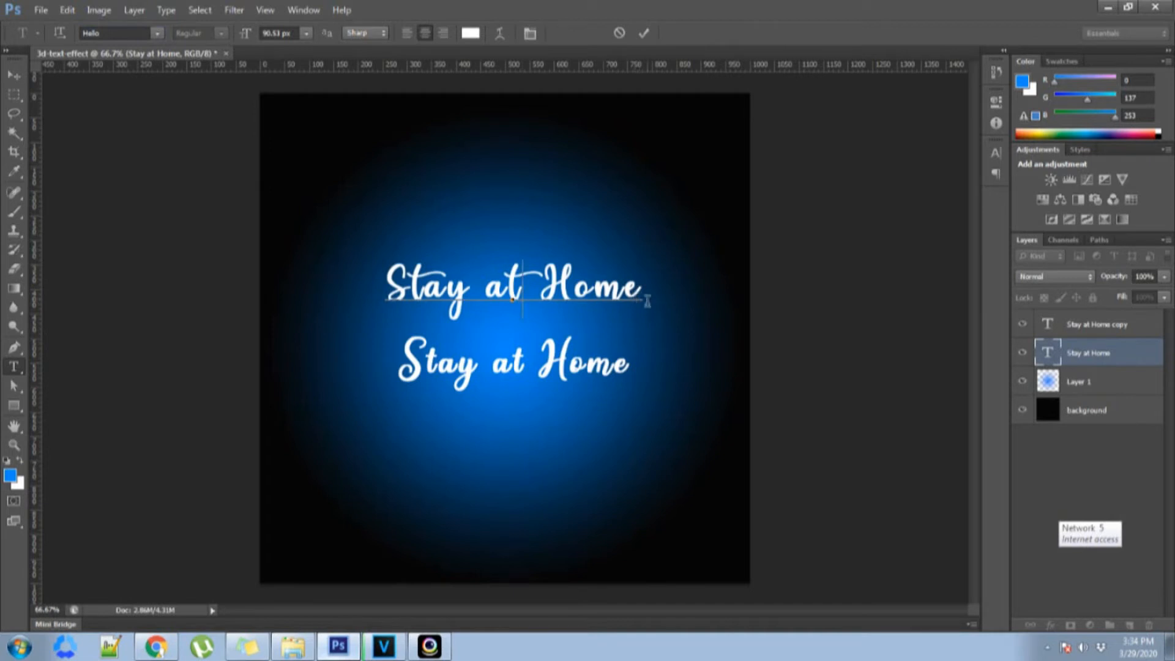
click(15, 79)
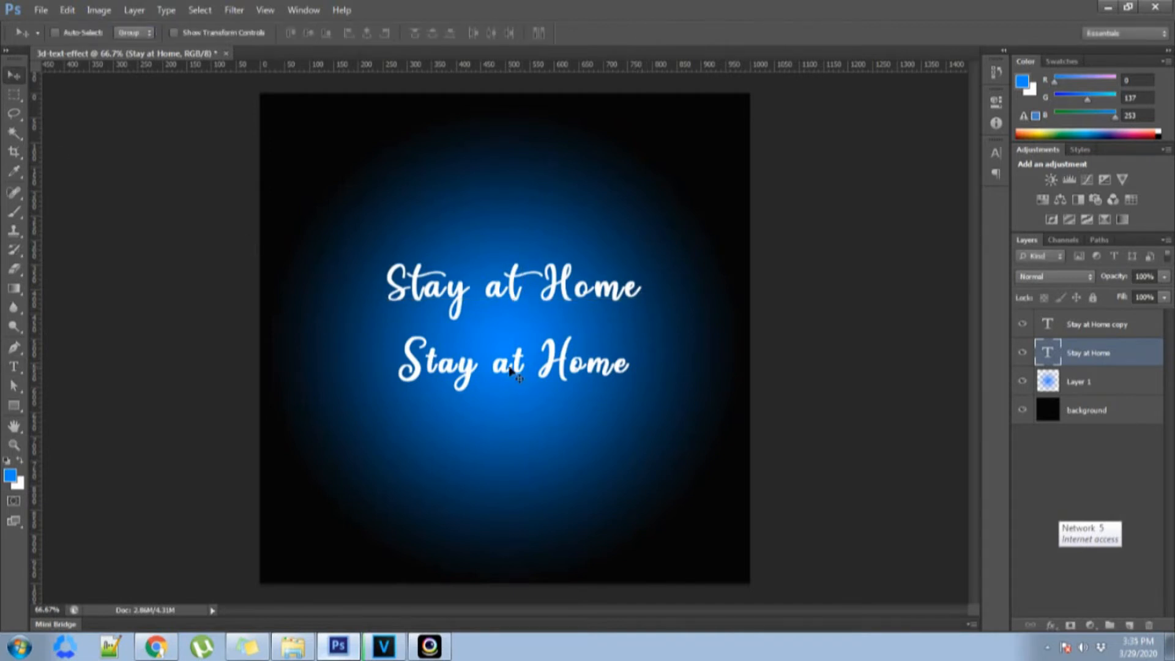
Delete the upper "Stay at Home" text set in Hello, keeping the Manic-Astagina version below it
double_click(458, 361)
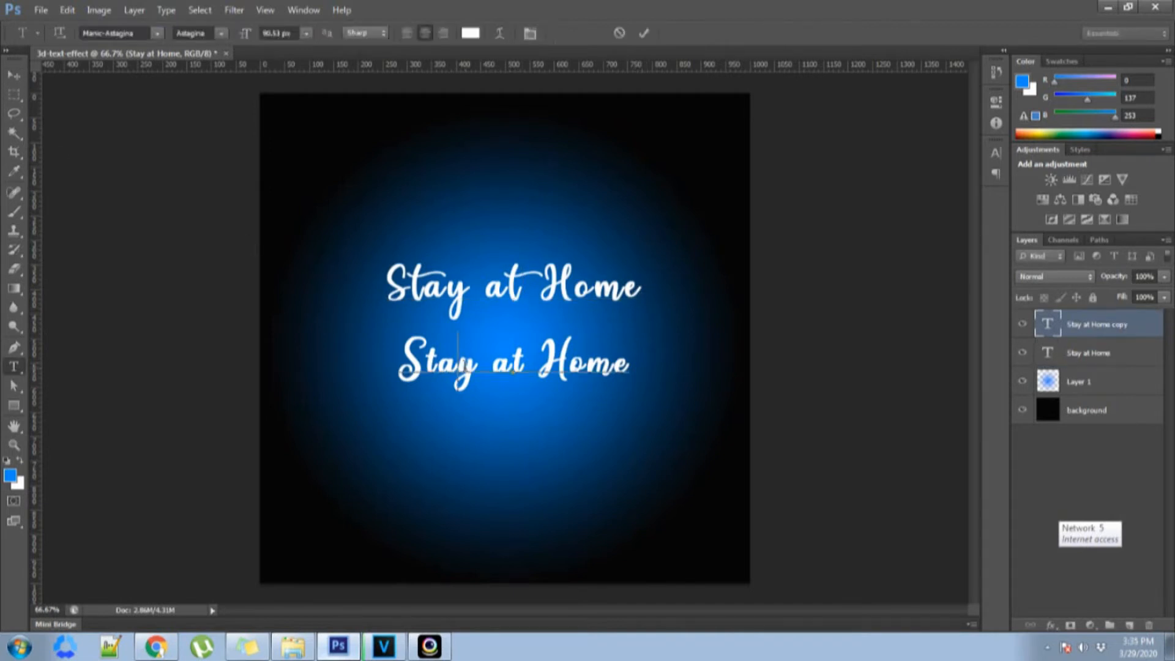
click(11, 77)
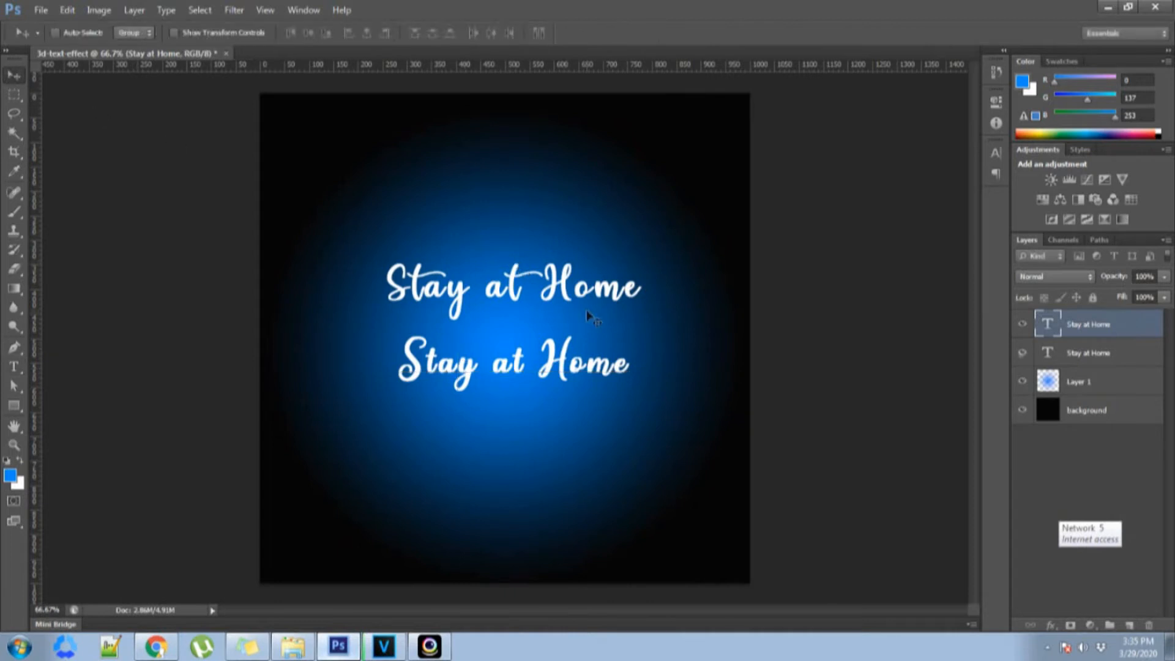
ctrl+click(558, 288)
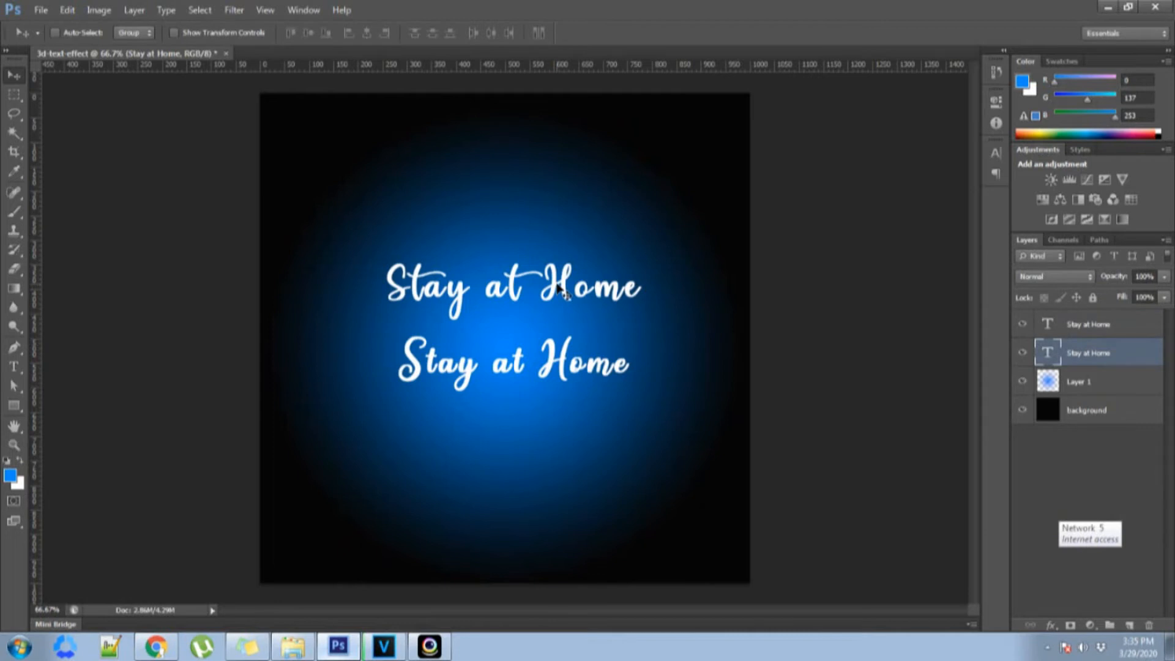
key(Delete)
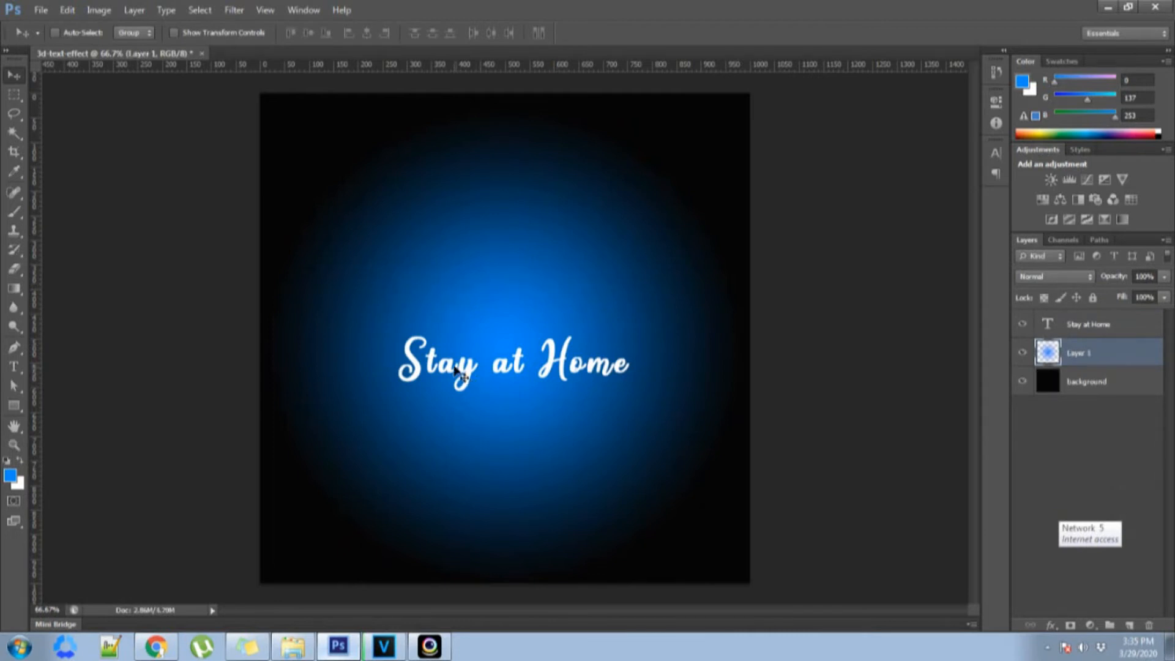
Move the remaining "Stay at Home" text above the canvas center and place a duplicate directly below it
ctrl+click(456, 370)
drag(456, 371, 455, 277)
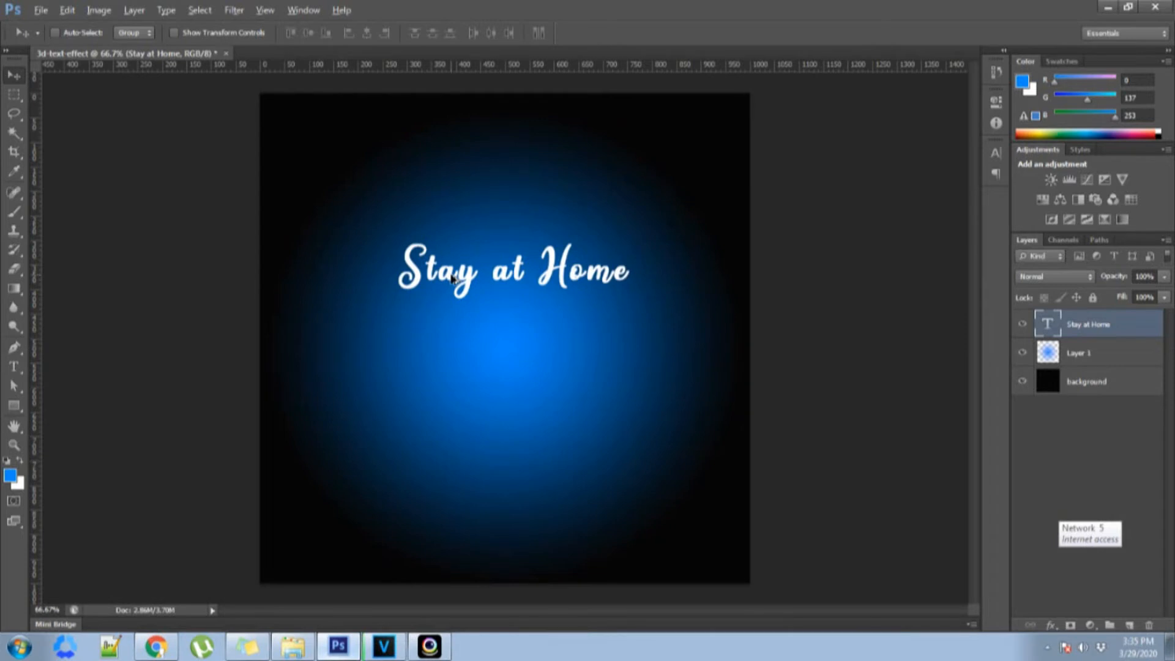
drag(453, 277, 462, 361)
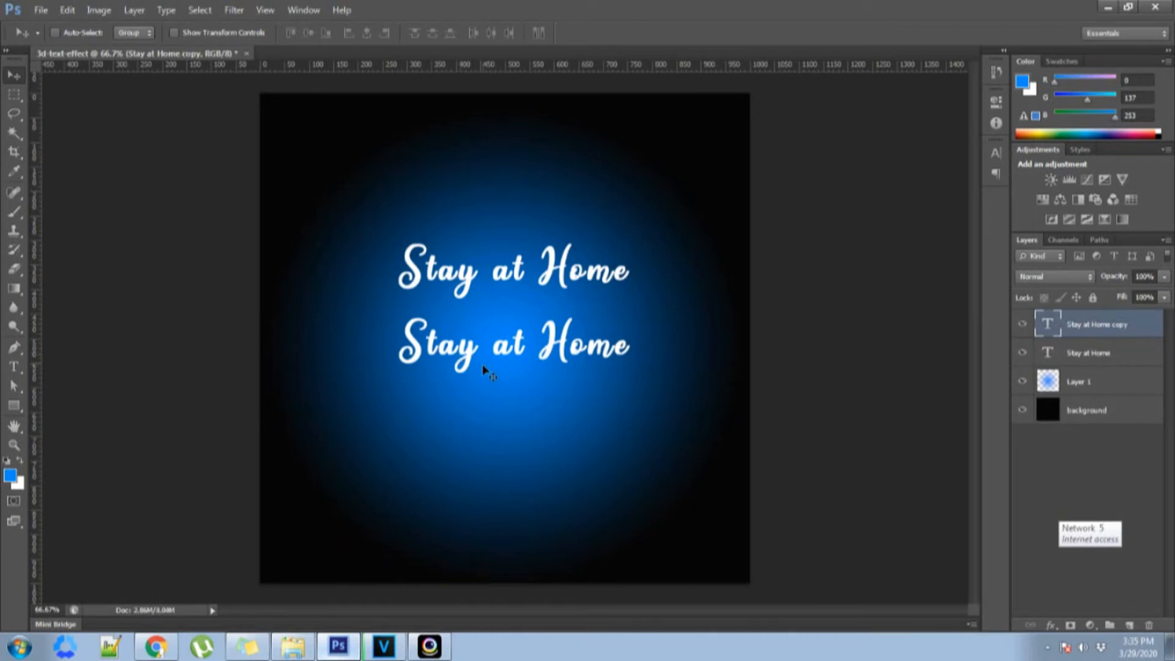
key(t)
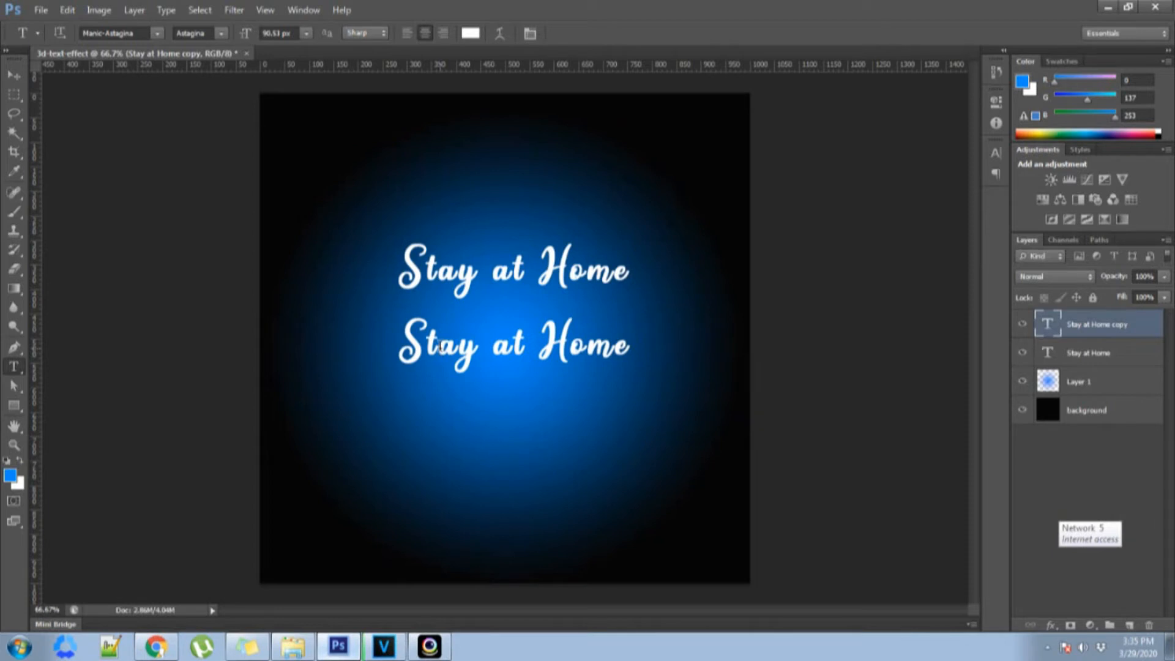
Change the font of the lower "Stay at Home" text to Bebas
click(441, 346)
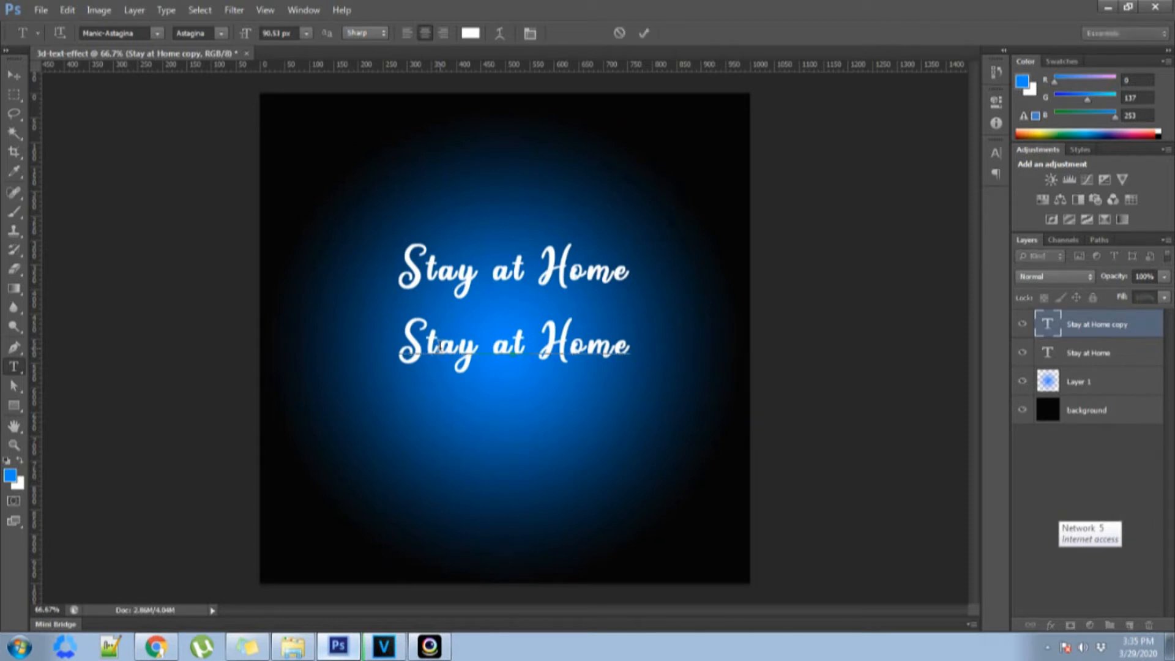
key(ctrl+a)
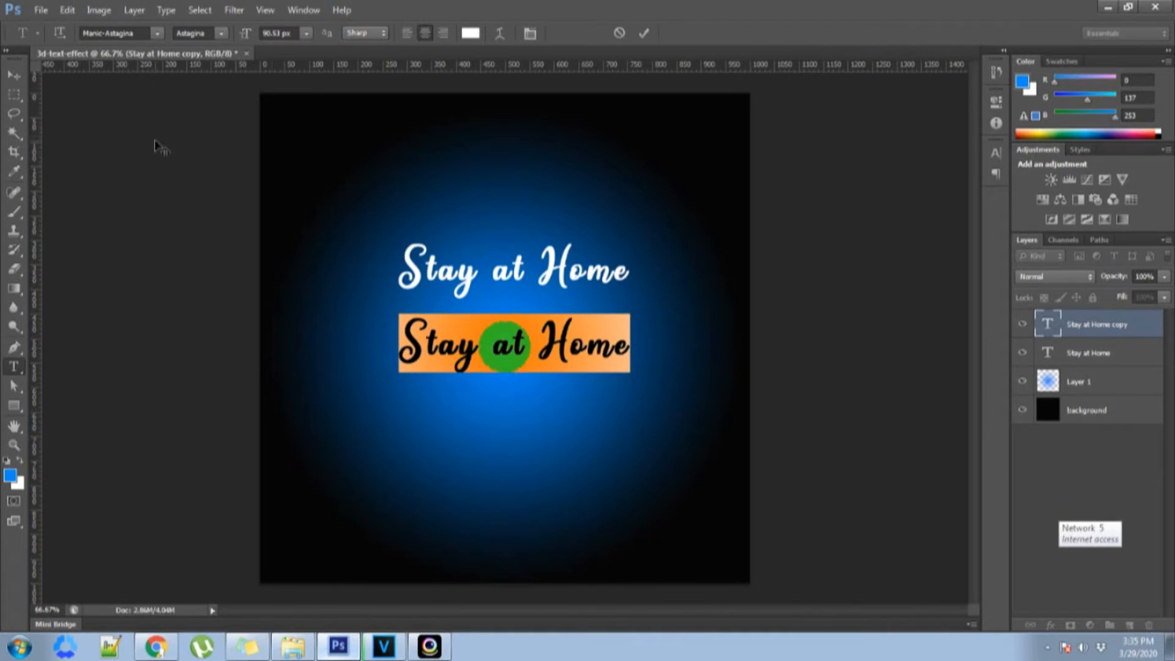
click(142, 33)
text(ba)
click(158, 33)
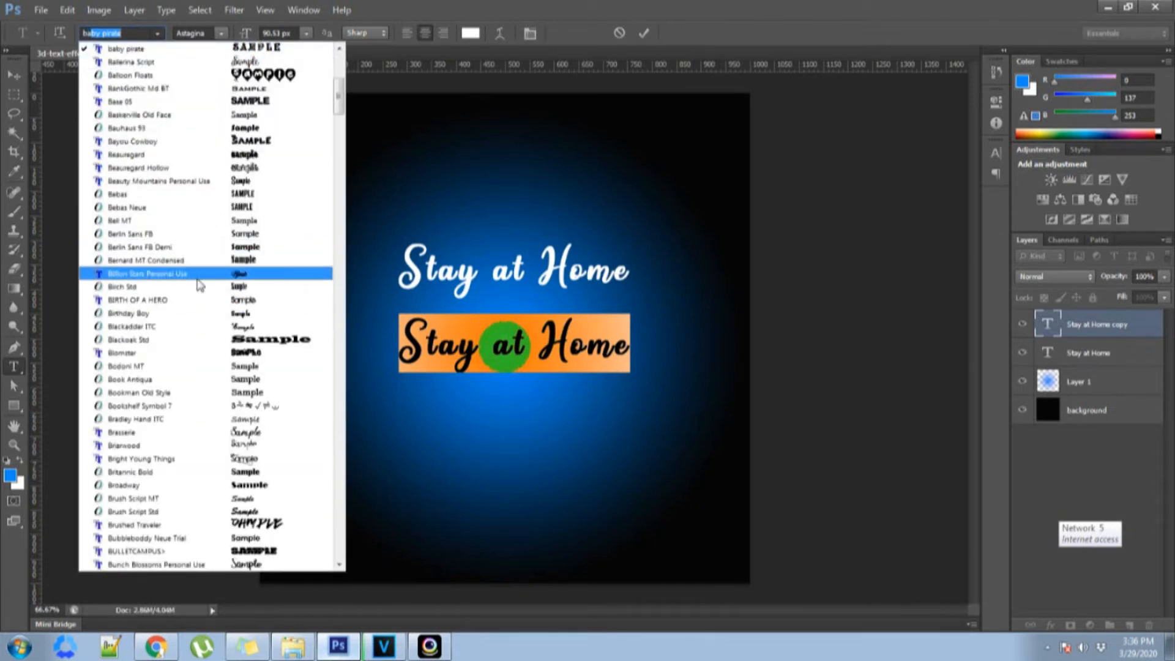
click(124, 197)
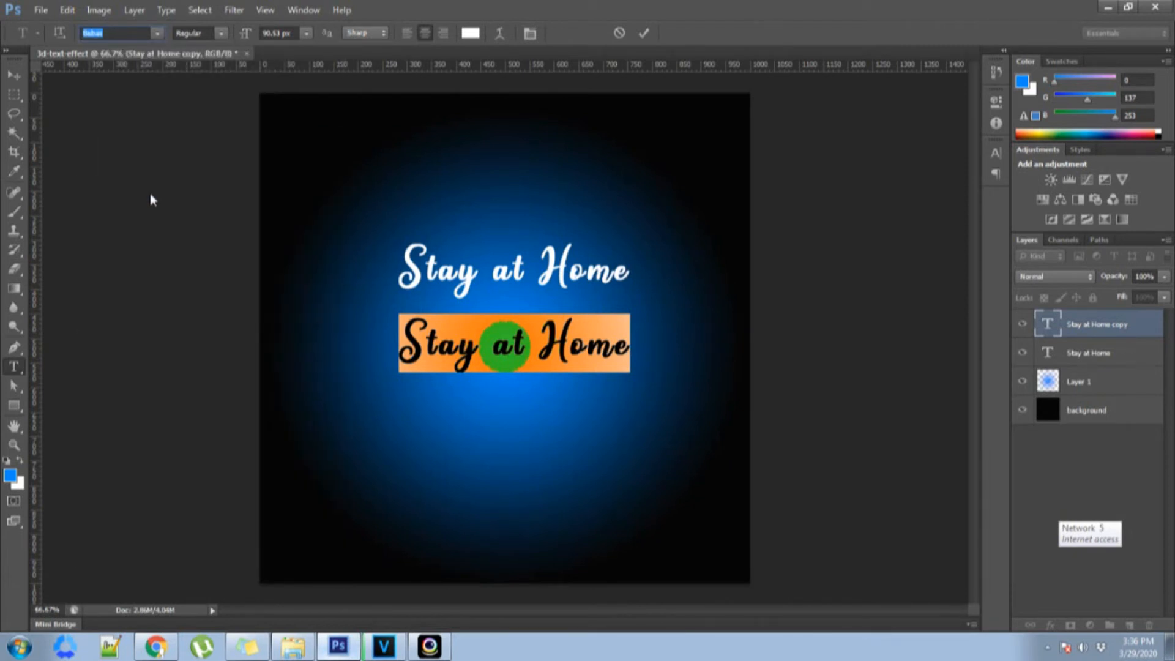
click(15, 78)
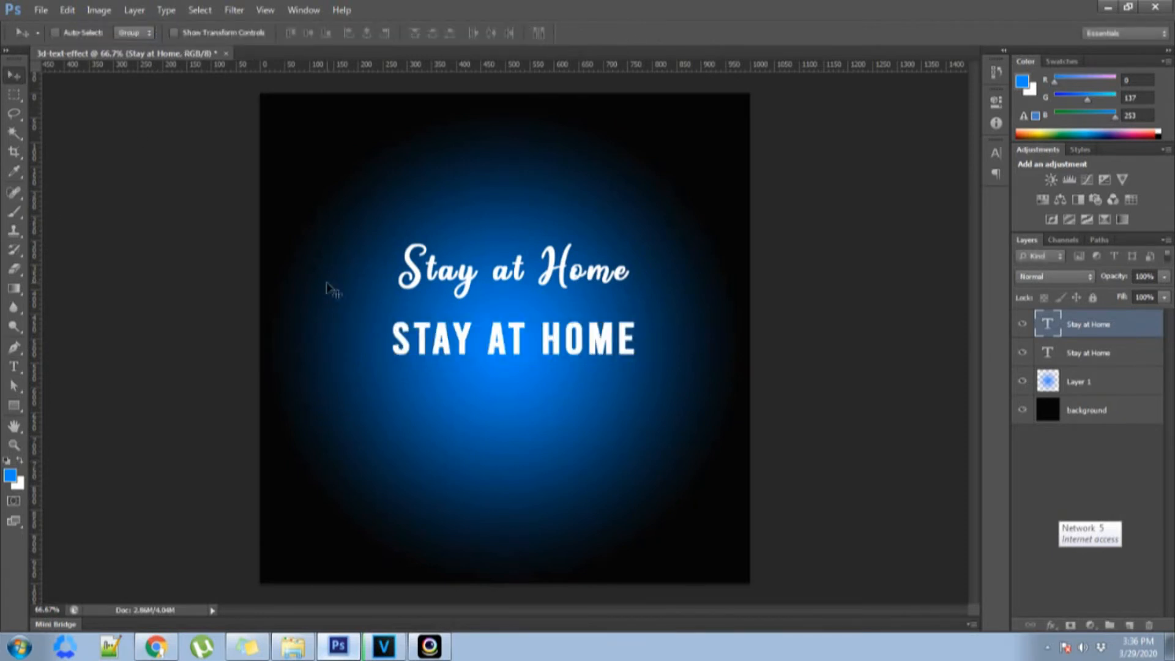
key(ctrl+t)
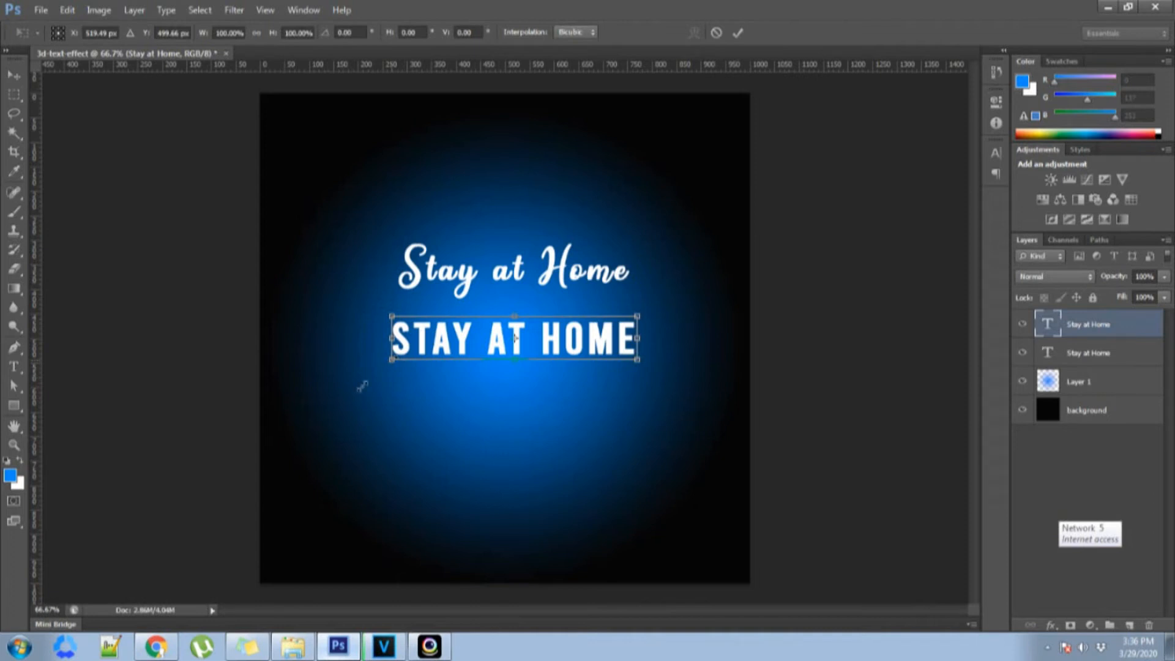
drag(393, 359, 363, 386)
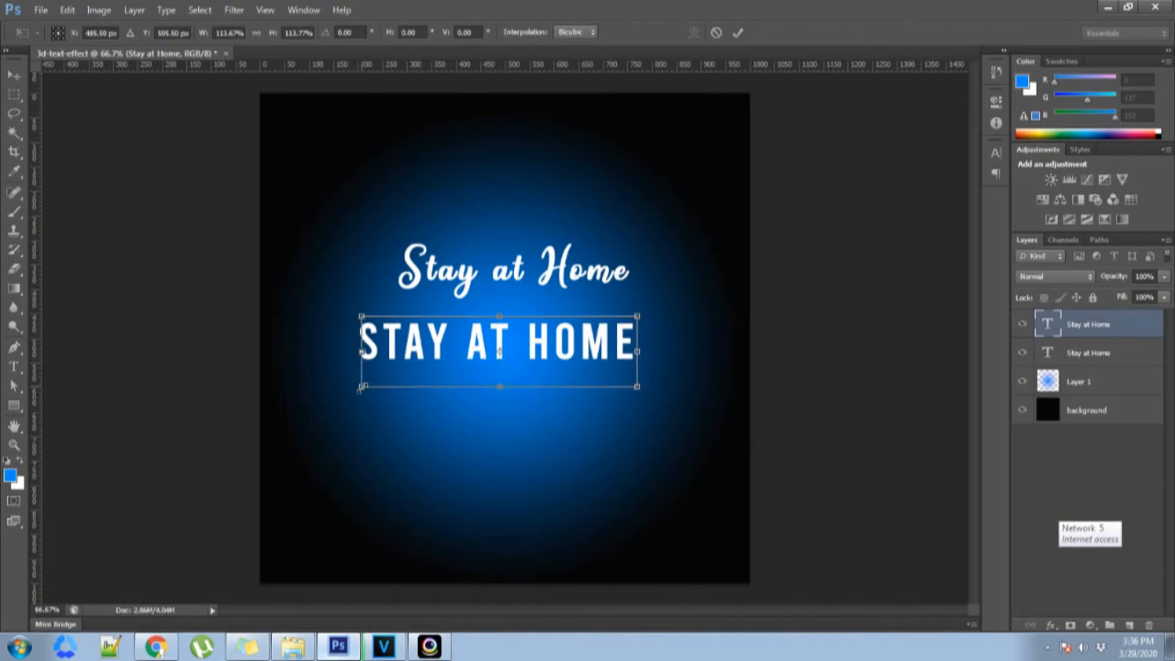
key(Return)
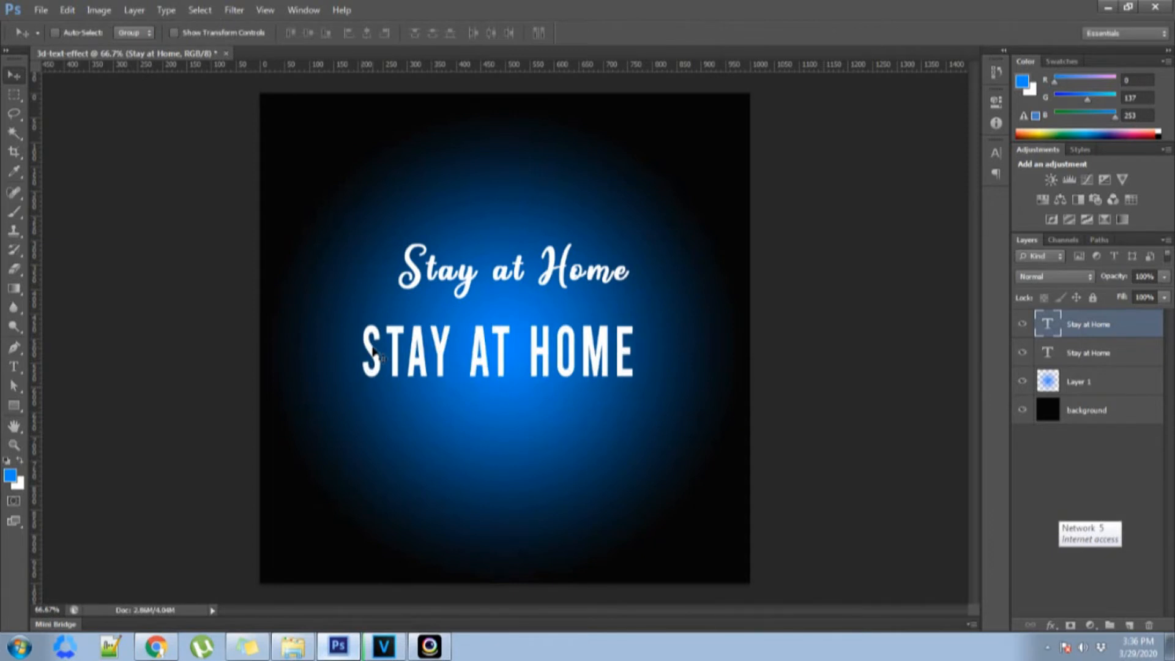
key(ctrl+z)
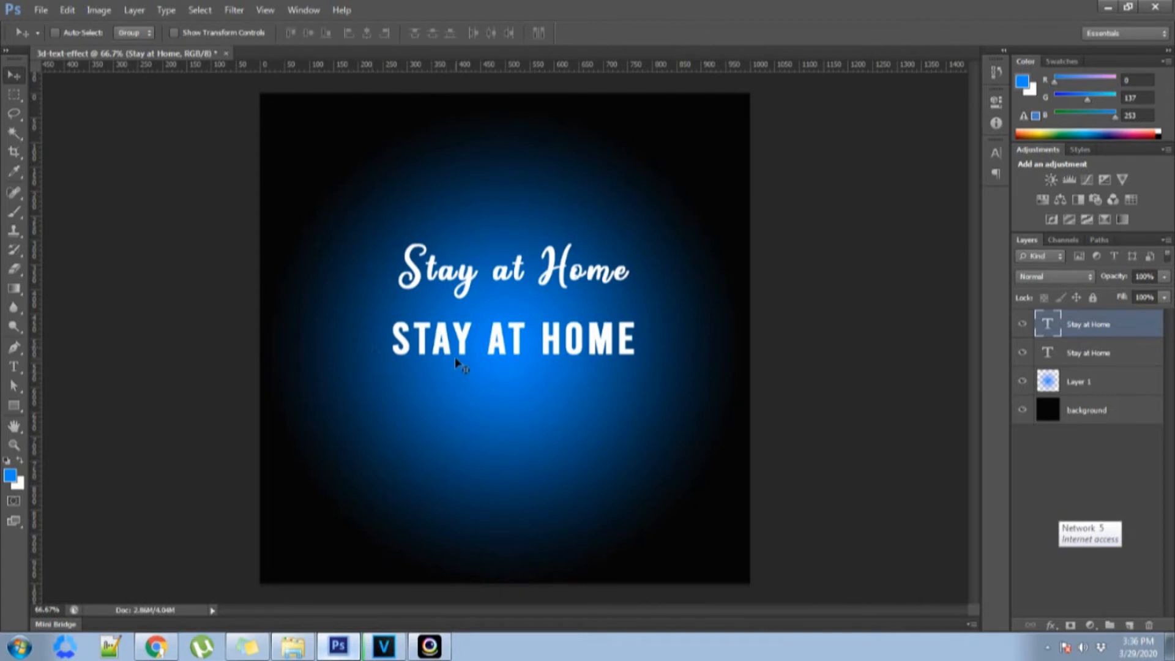
Scale the lower "STAY AT HOME" text proportionally to about 119% and center it beneath the script line
key(ctrl+t)
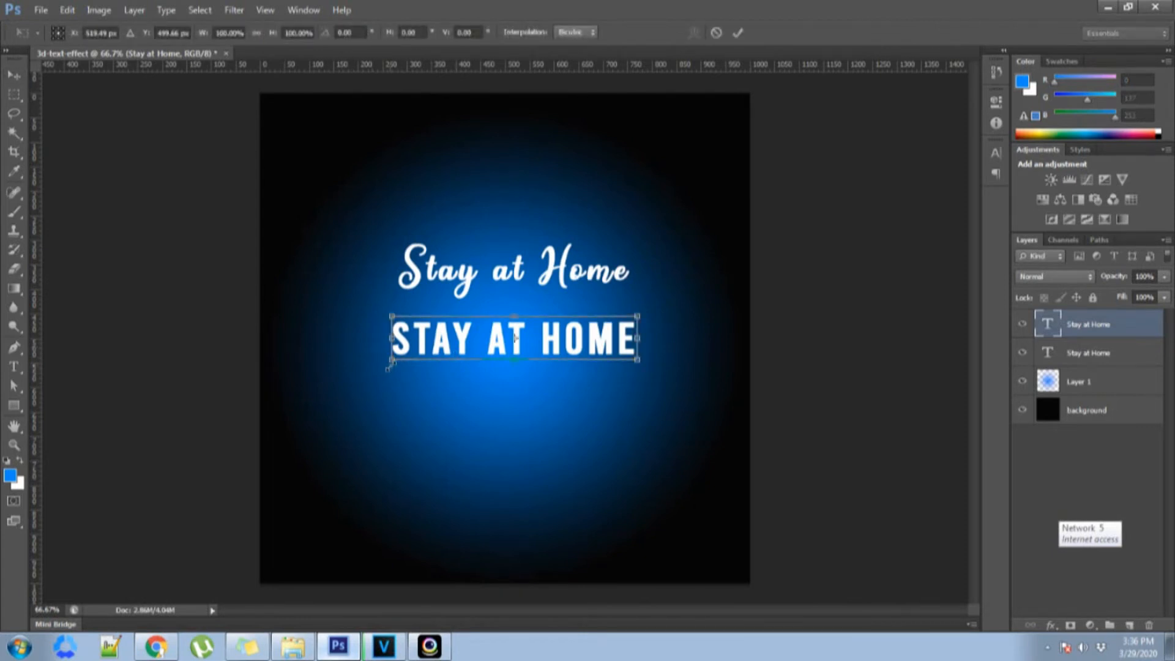
drag(388, 367, 372, 391)
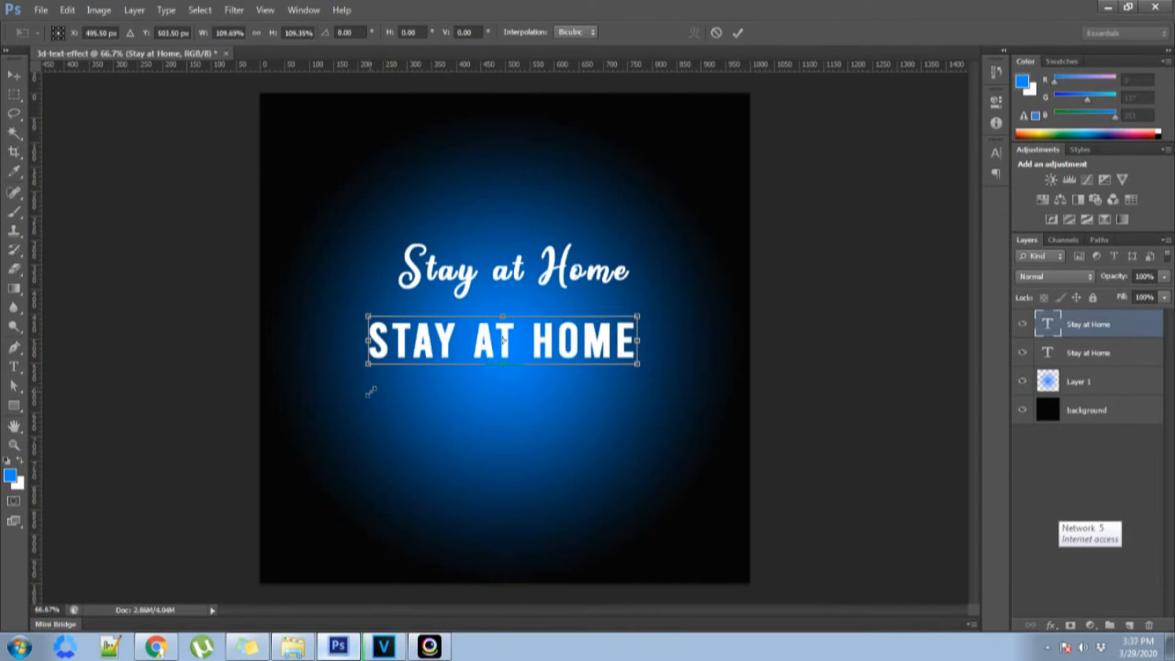
drag(371, 392, 408, 478)
drag(403, 453, 439, 398)
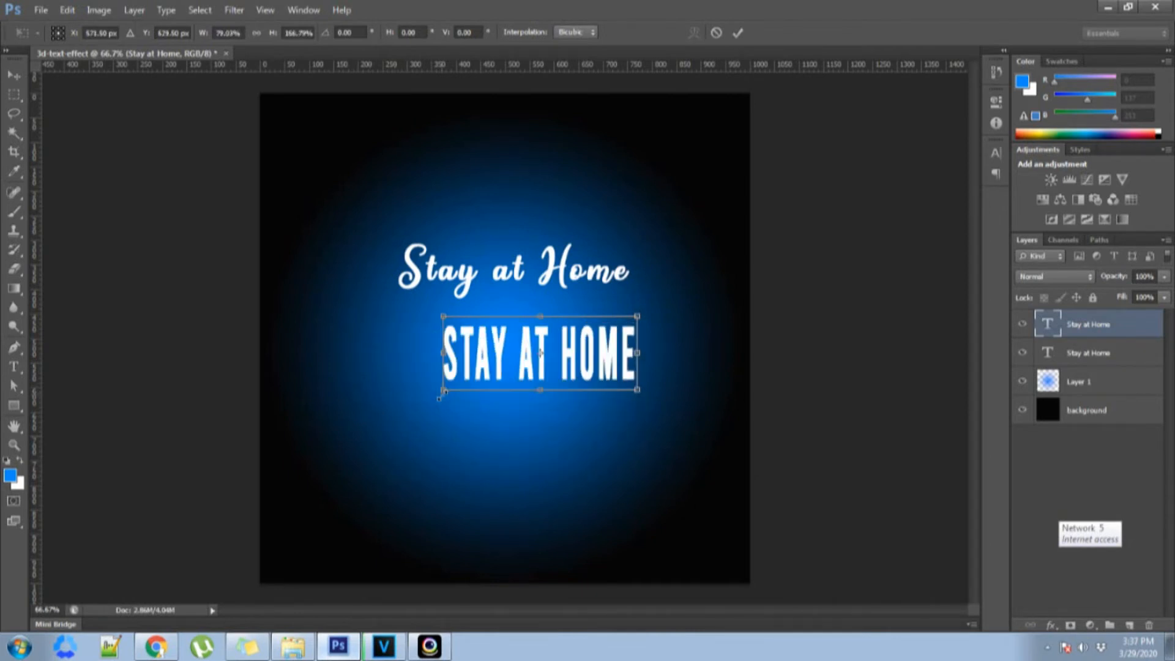
drag(439, 397, 360, 470)
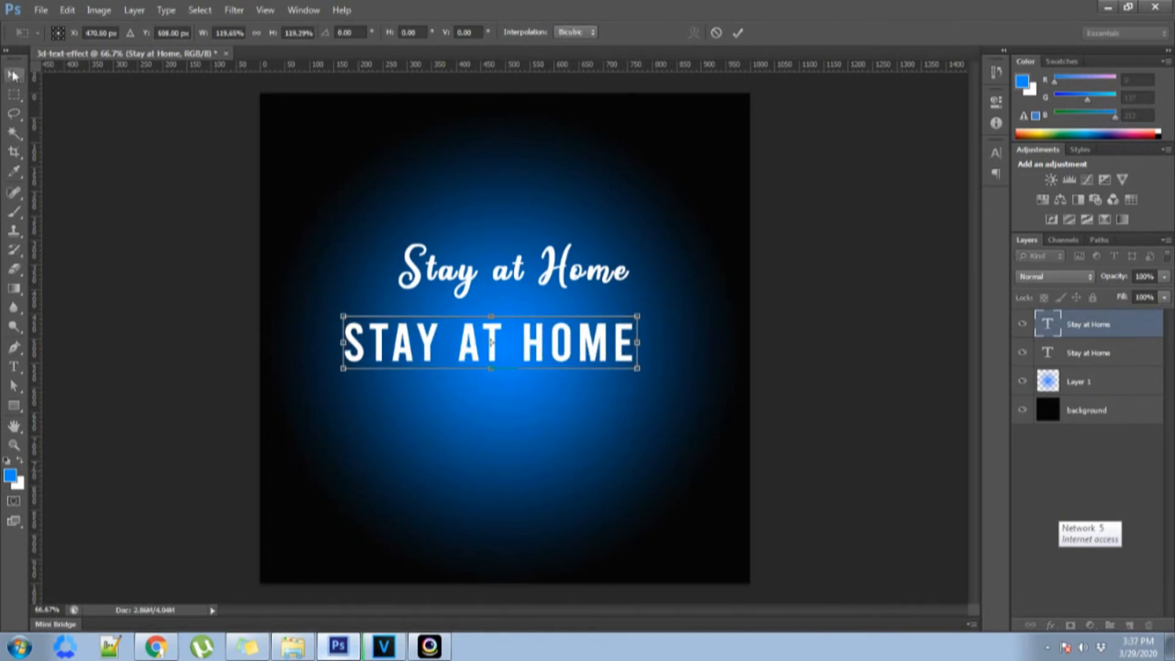
double_click(500, 309)
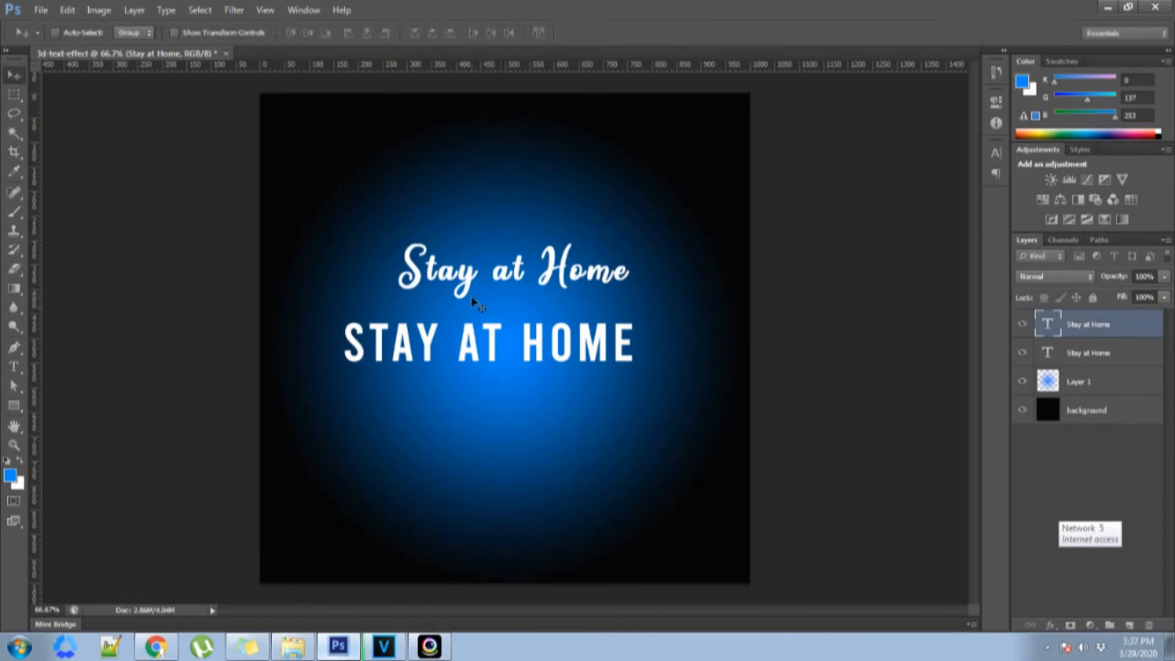
drag(426, 338, 456, 348)
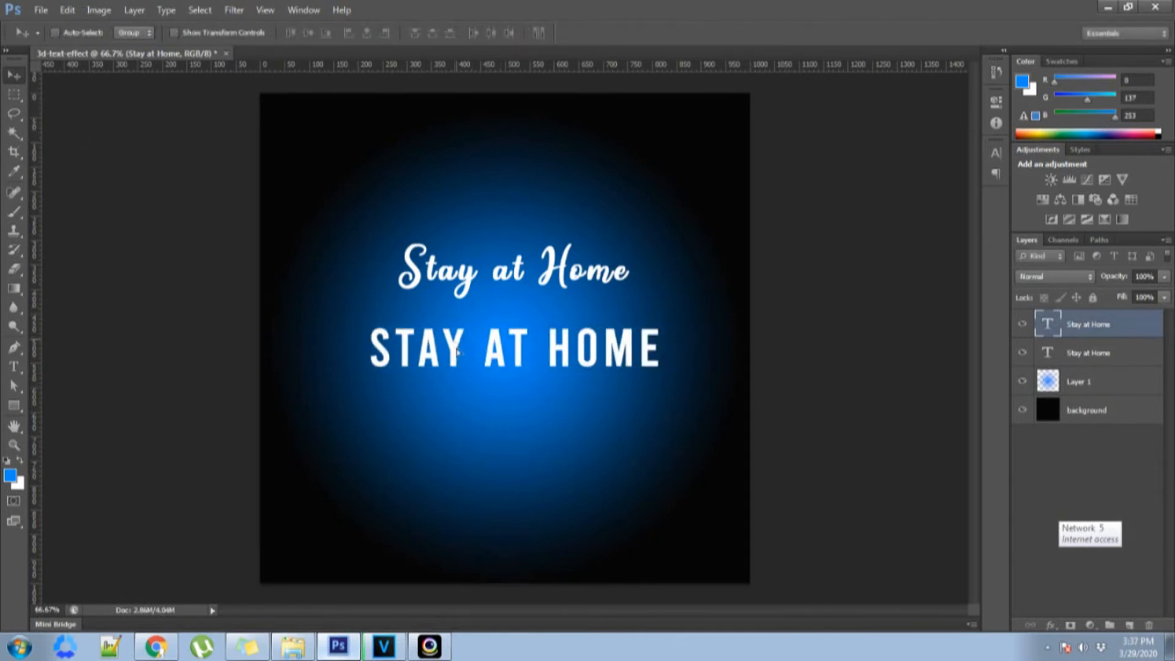
Select the upper script "Stay at Home" layer and check which text it holds by hiding and showing it
ctrl+click(512, 281)
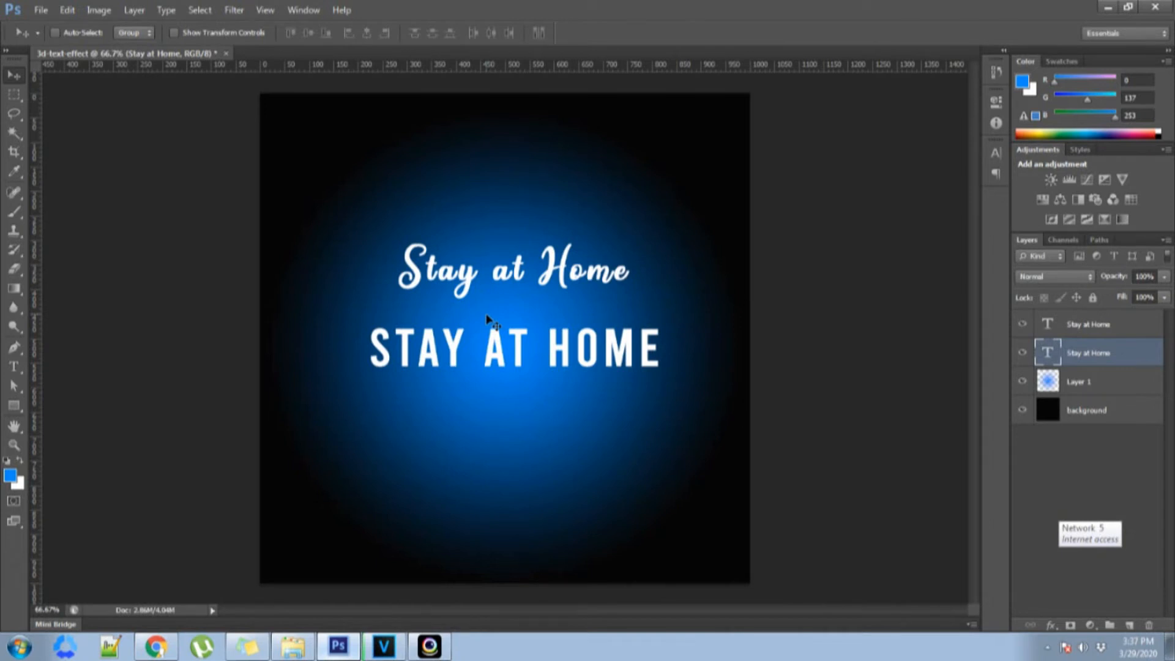
key(ctrl+plus)
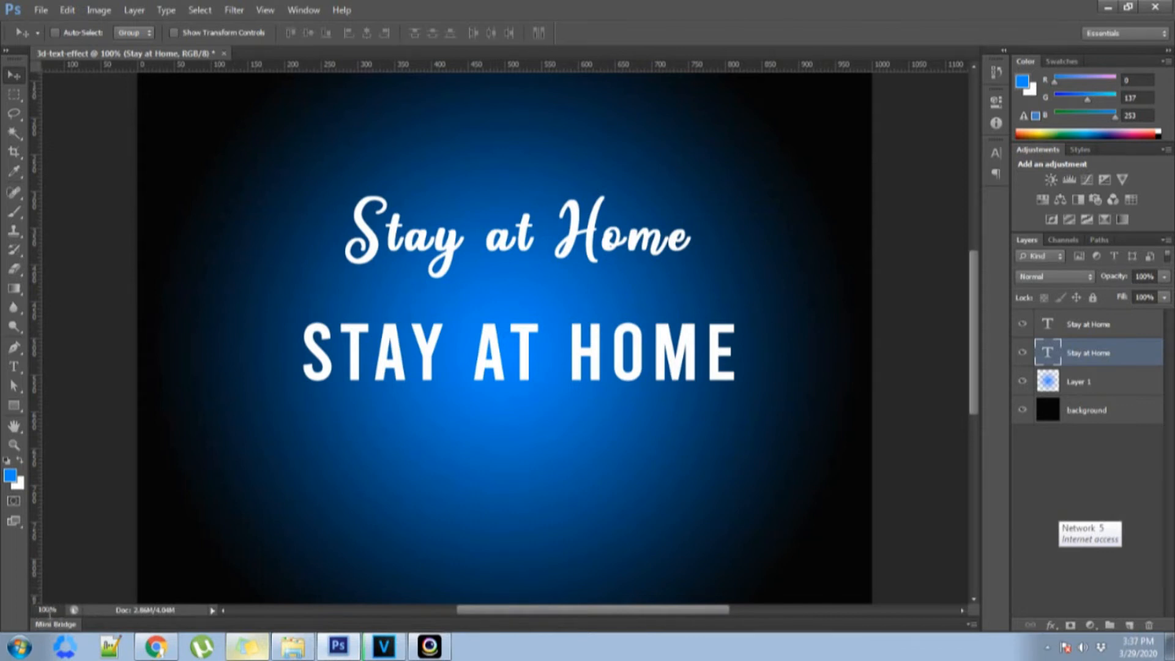
key(ctrl+minus)
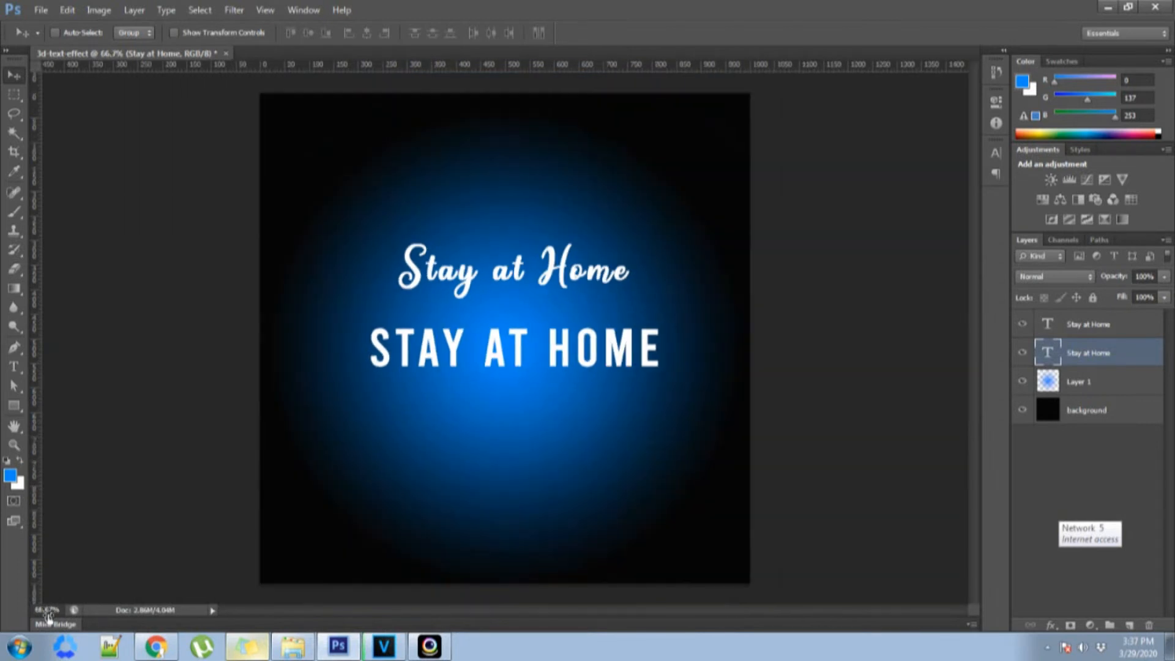
key(ctrl+minus)
key(ctrl+minus)
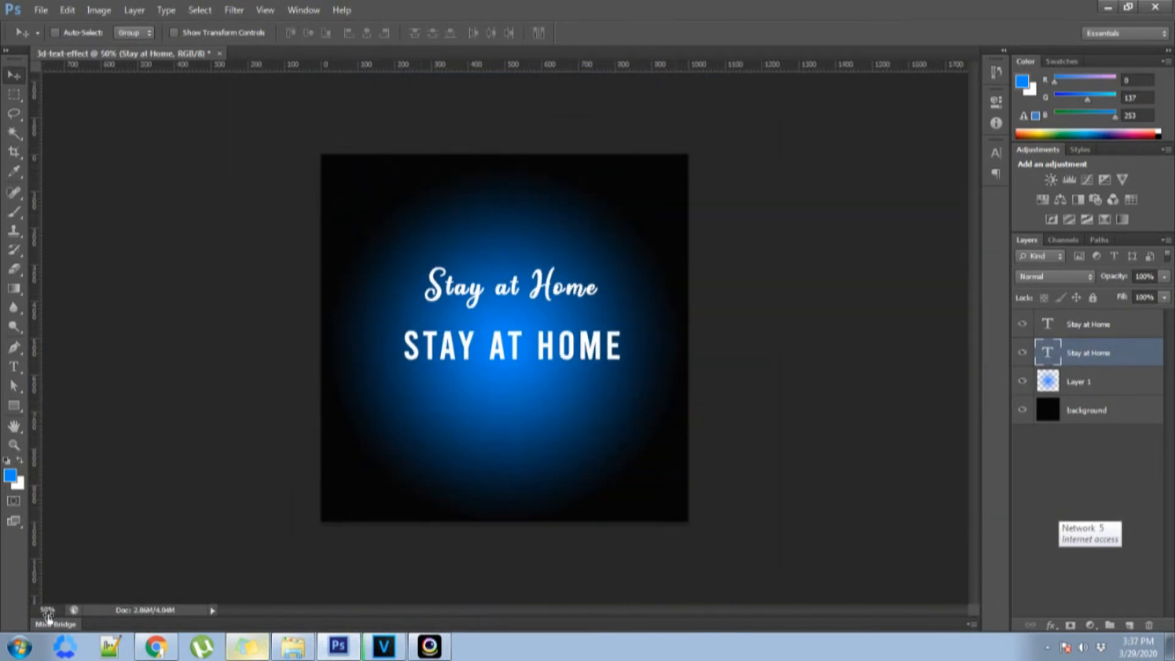
key(ctrl+plus)
key(ctrl+plus)
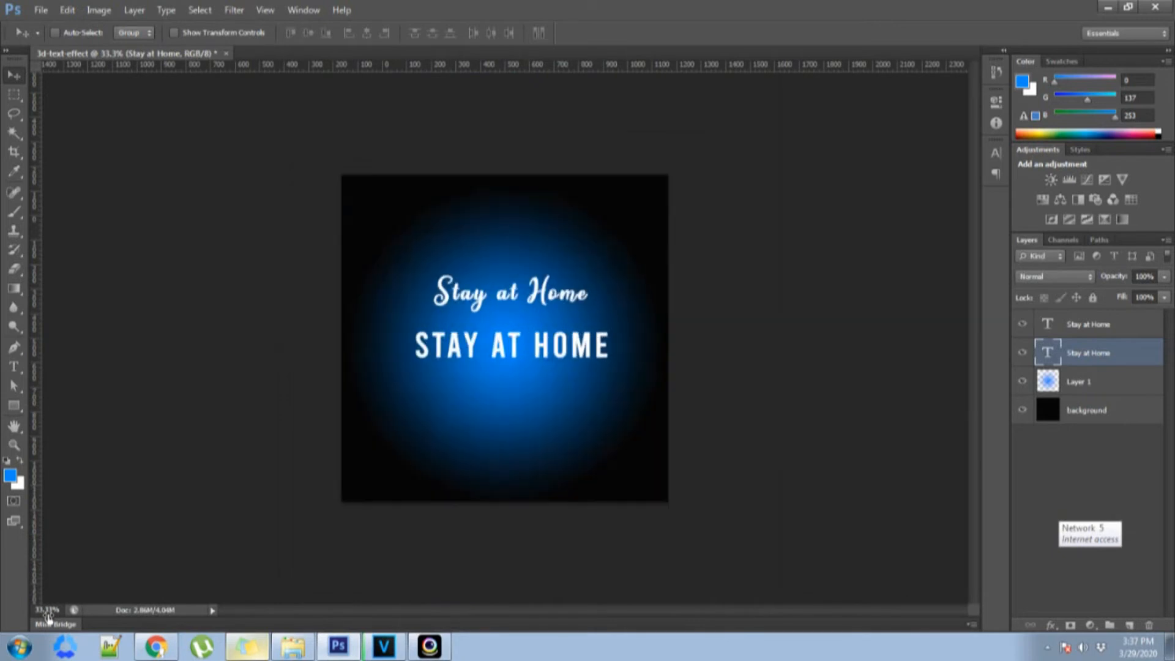
key(ctrl+plus)
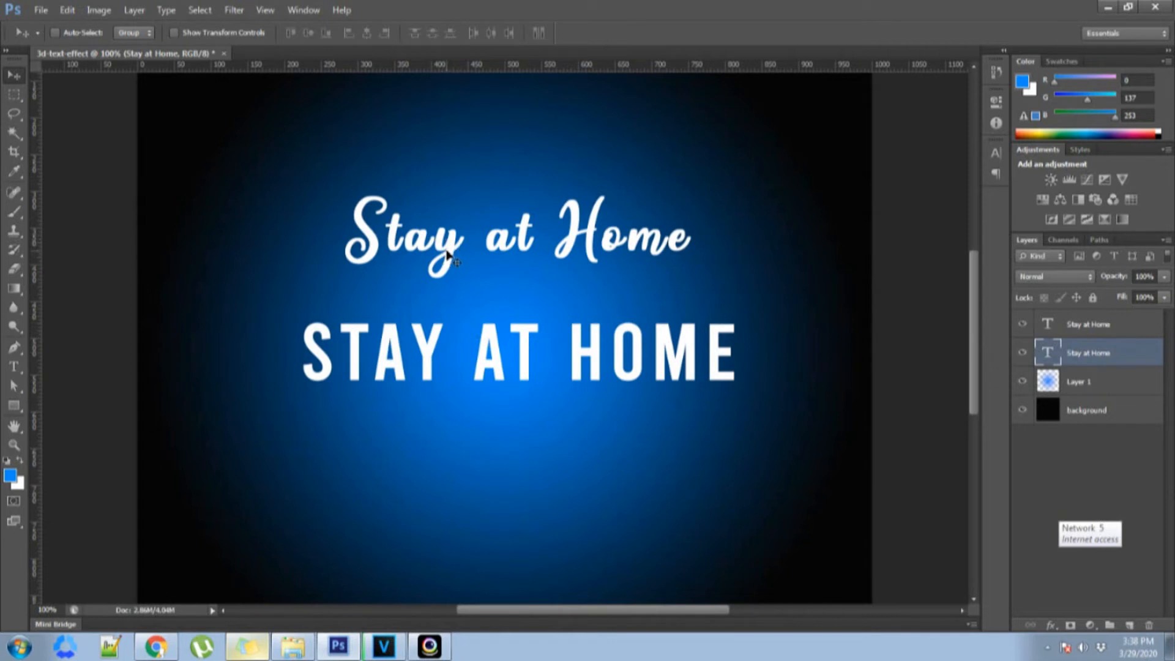
click(1021, 355)
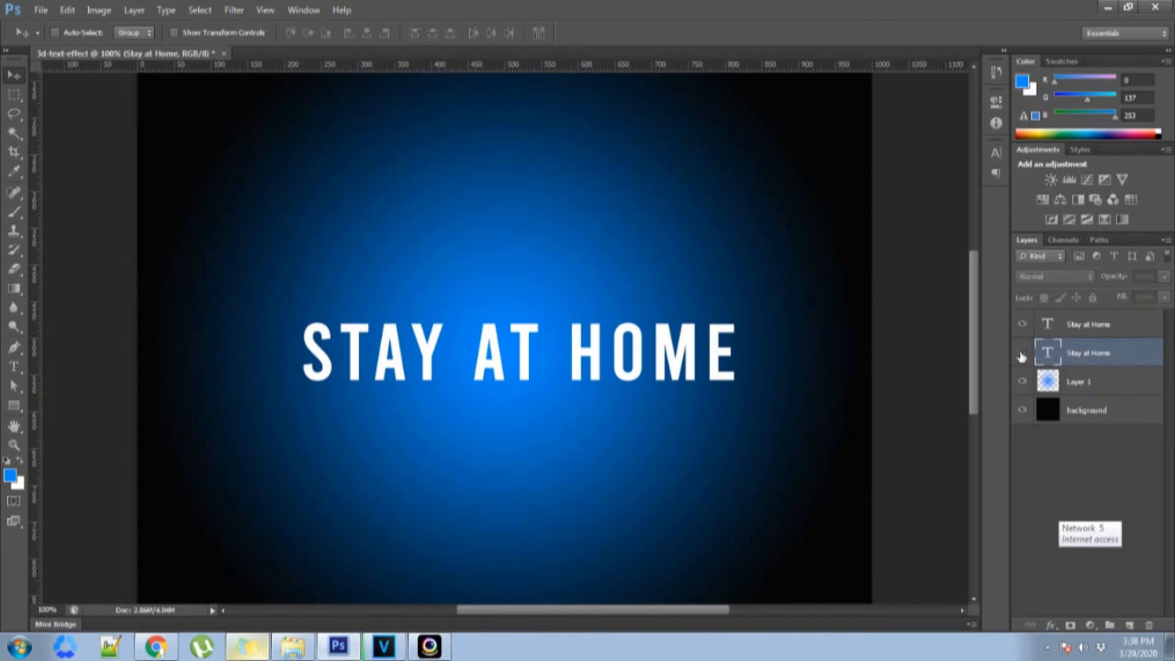
click(1021, 355)
click(1022, 355)
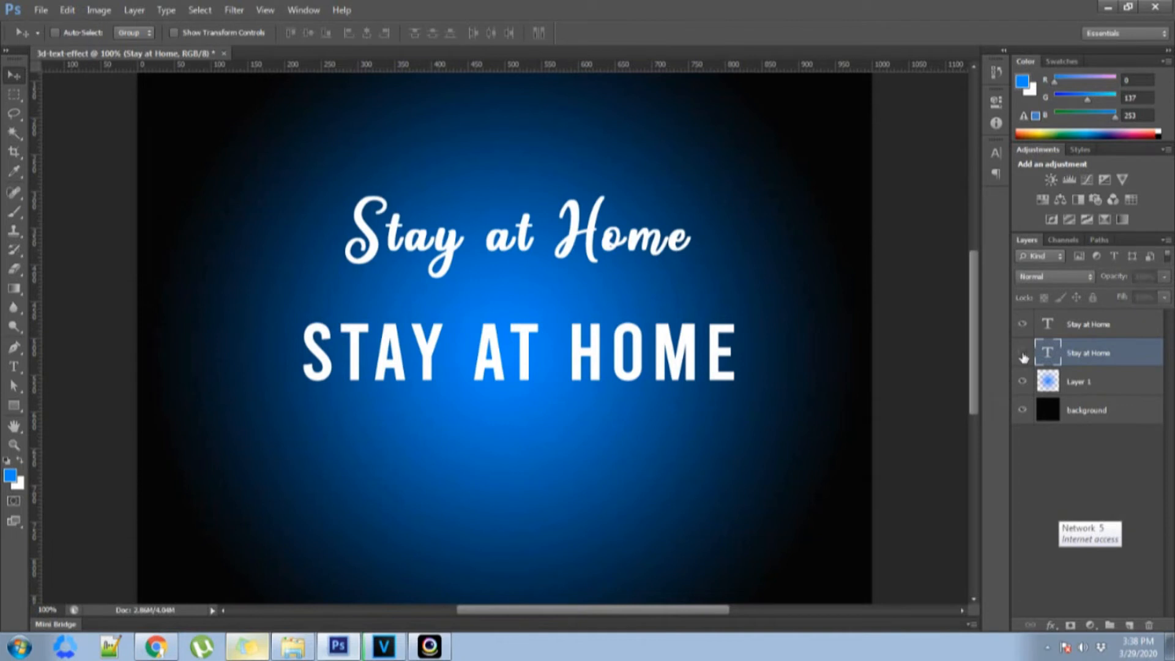
click(1022, 355)
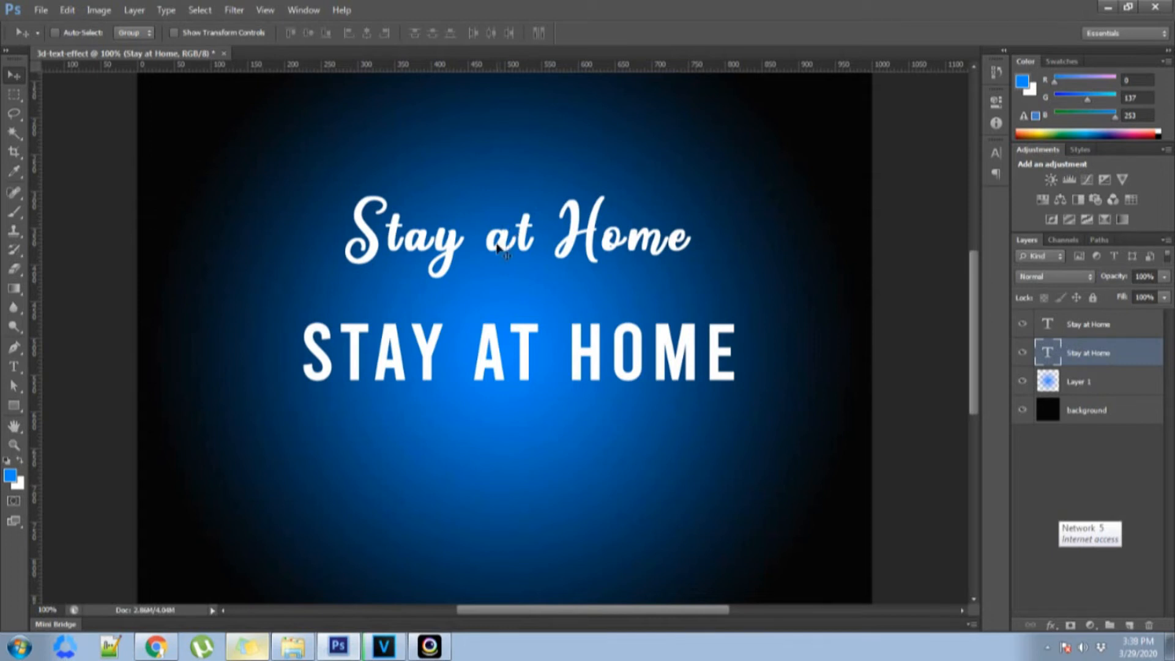
Recolor the upper script "Stay at Home" text to near-black #090909
key(t)
click(403, 257)
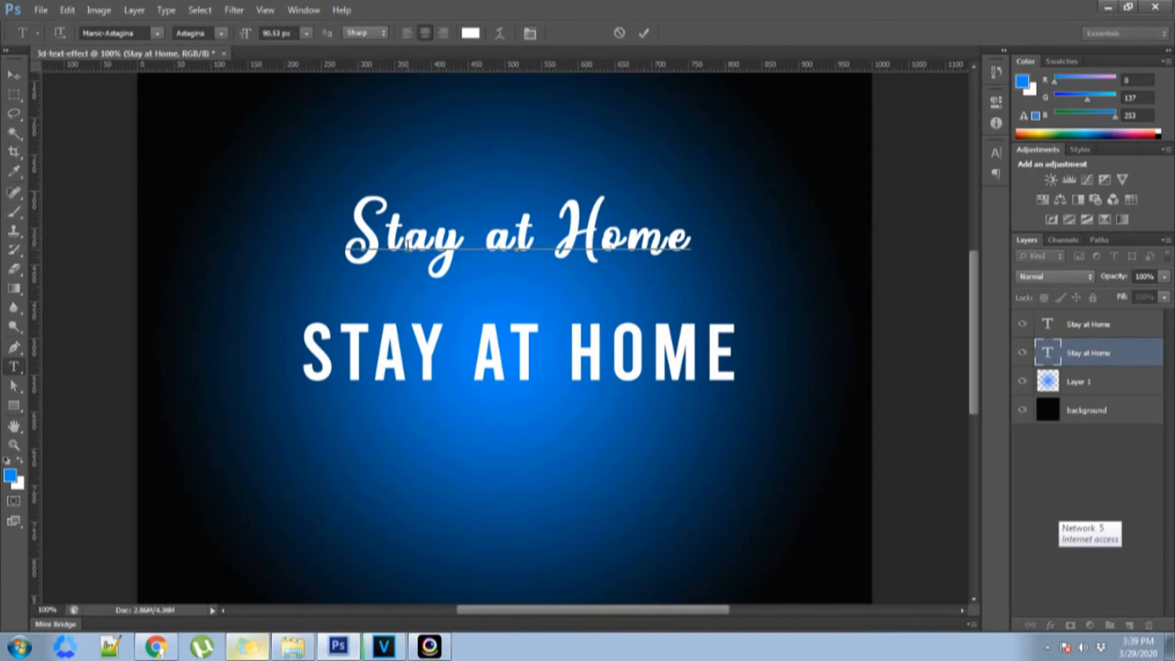
key(ctrl+a)
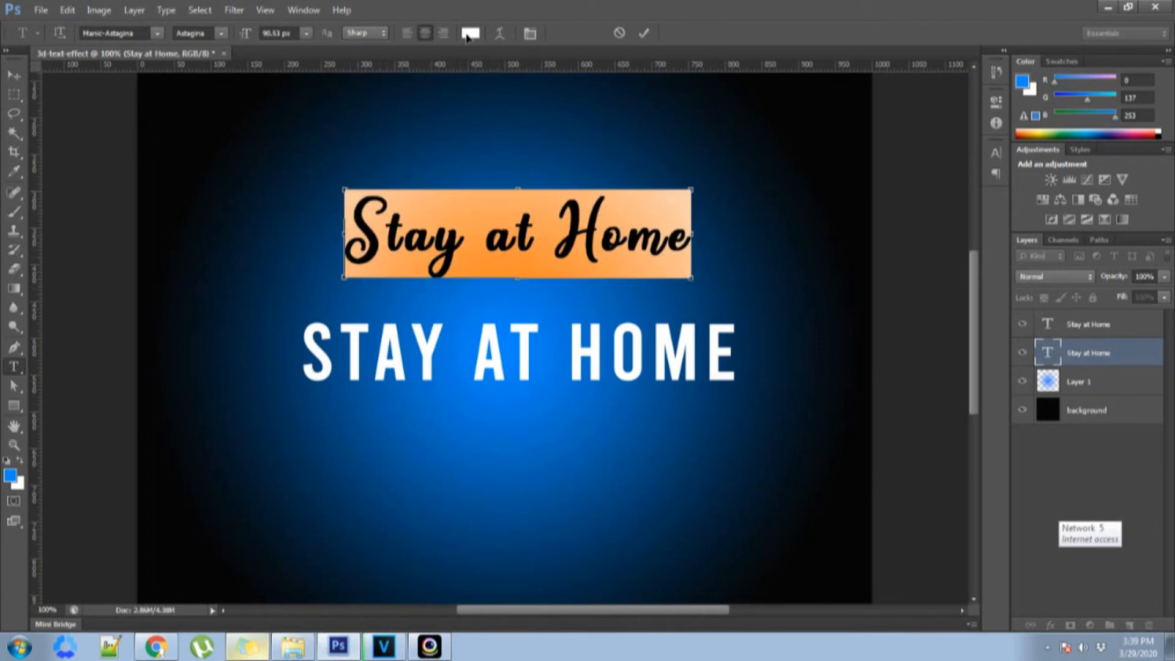
click(469, 35)
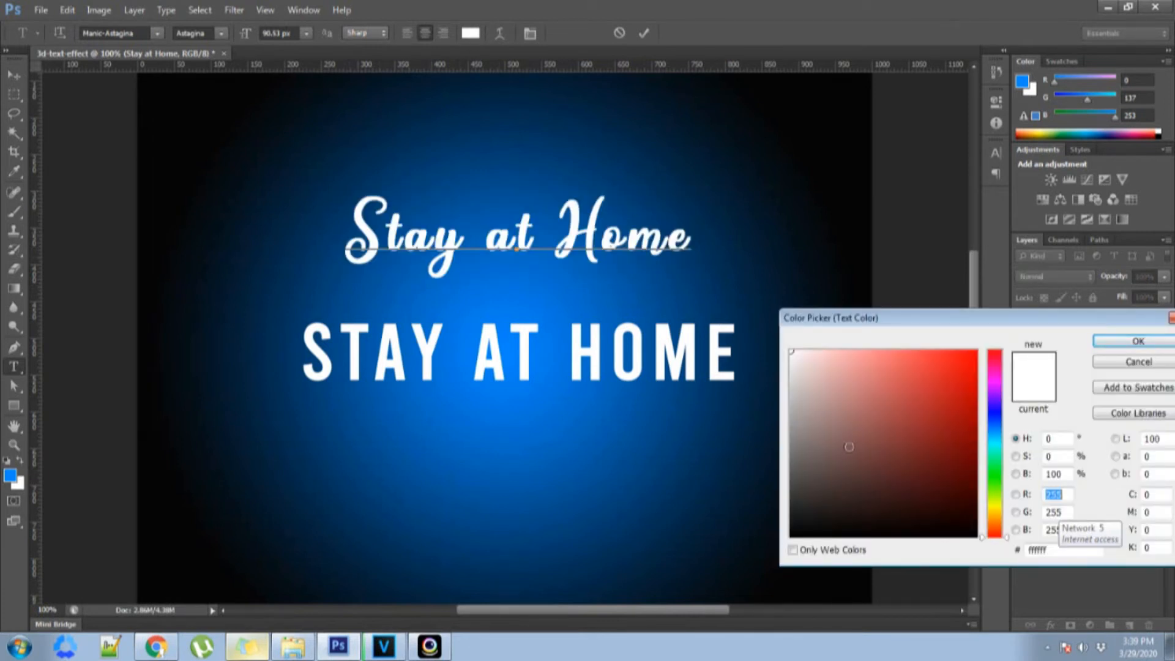
mouse_move(849, 443)
mouse_down()
mouse_move(785, 520)
mouse_move(847, 443)
mouse_move(794, 528)
mouse_up()
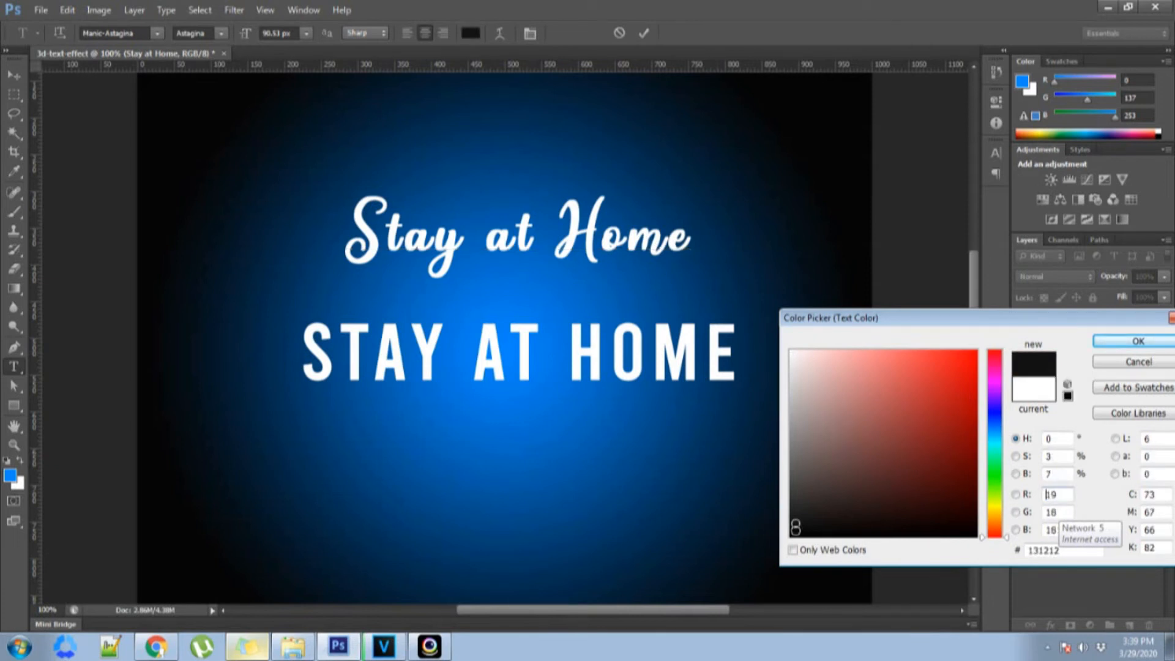
drag(795, 527, 796, 531)
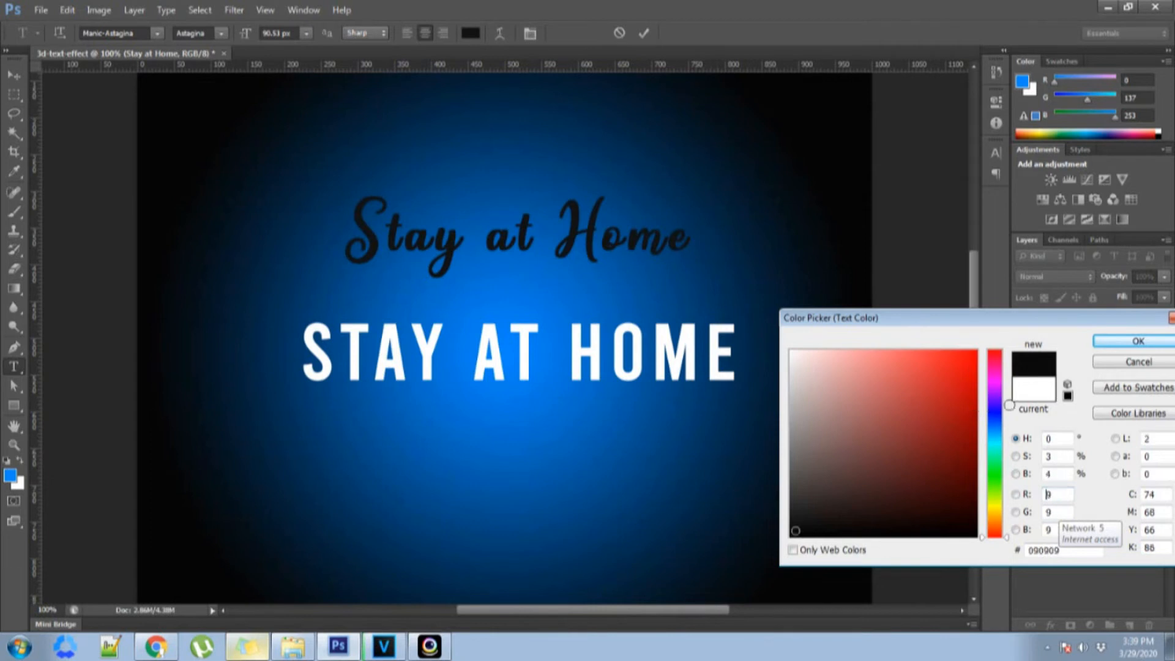
click(1125, 344)
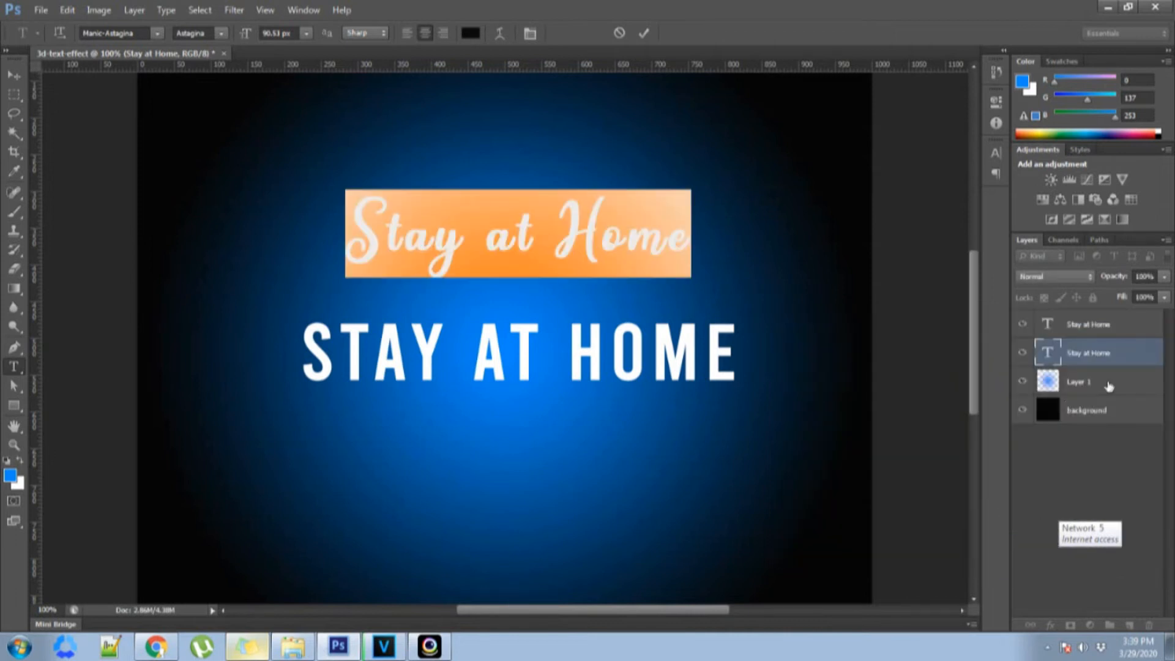
key(ctrl+h)
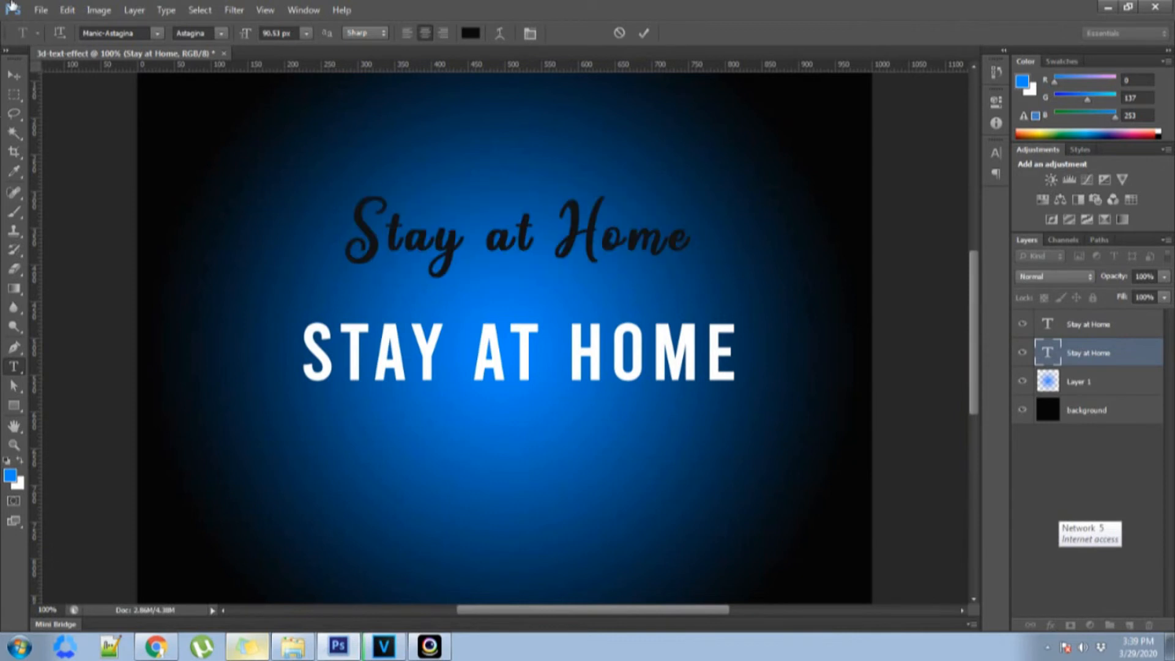
key(ctrl+Return)
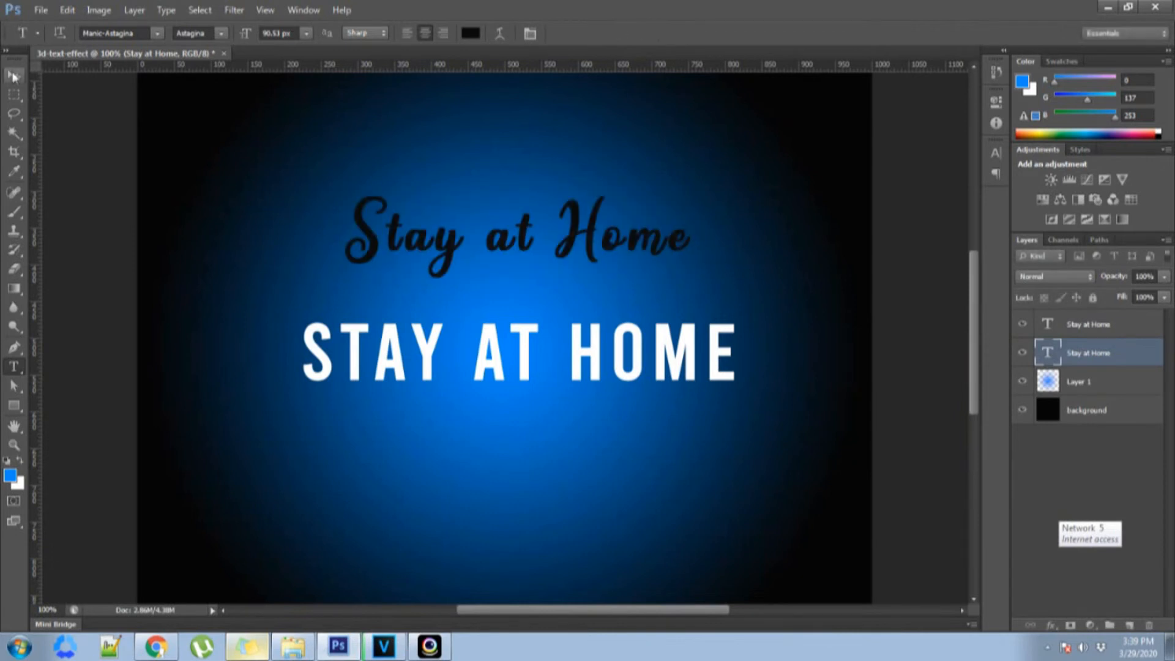
click(14, 76)
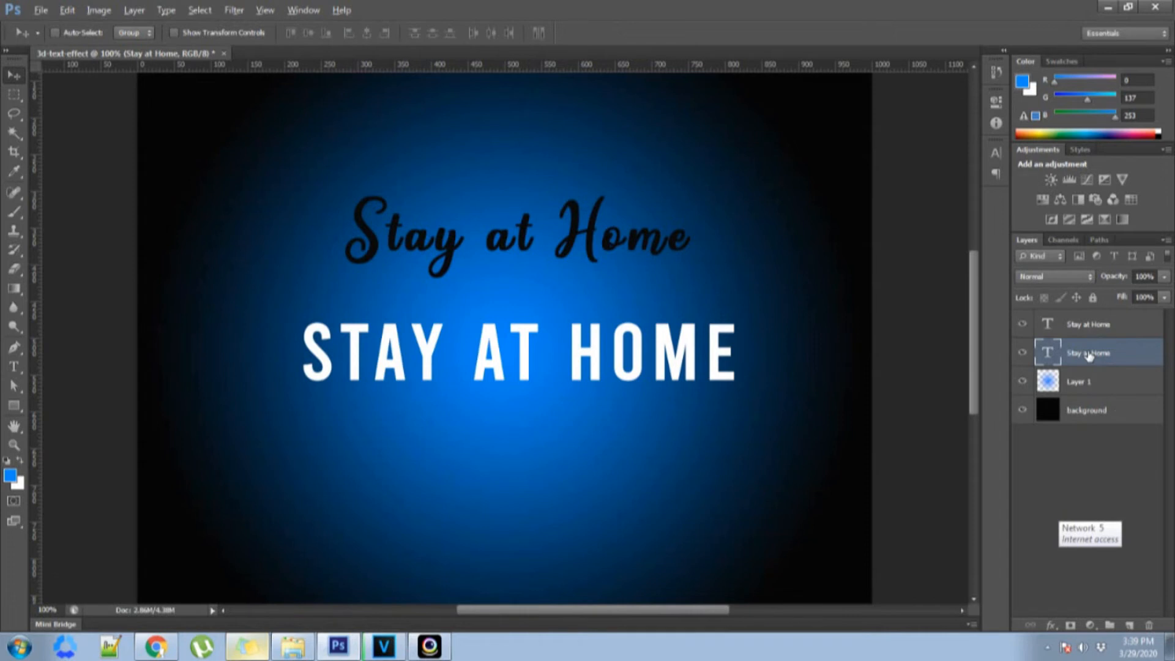
Duplicate the near-black script text layer eight times, offsetting each copy slightly upward to build up thickness
key(ctrl+j)
key(ctrl+j)
key(ctrl+j)
key(ctrl+j)
key(ctrl+j)
key(ctrl+j)
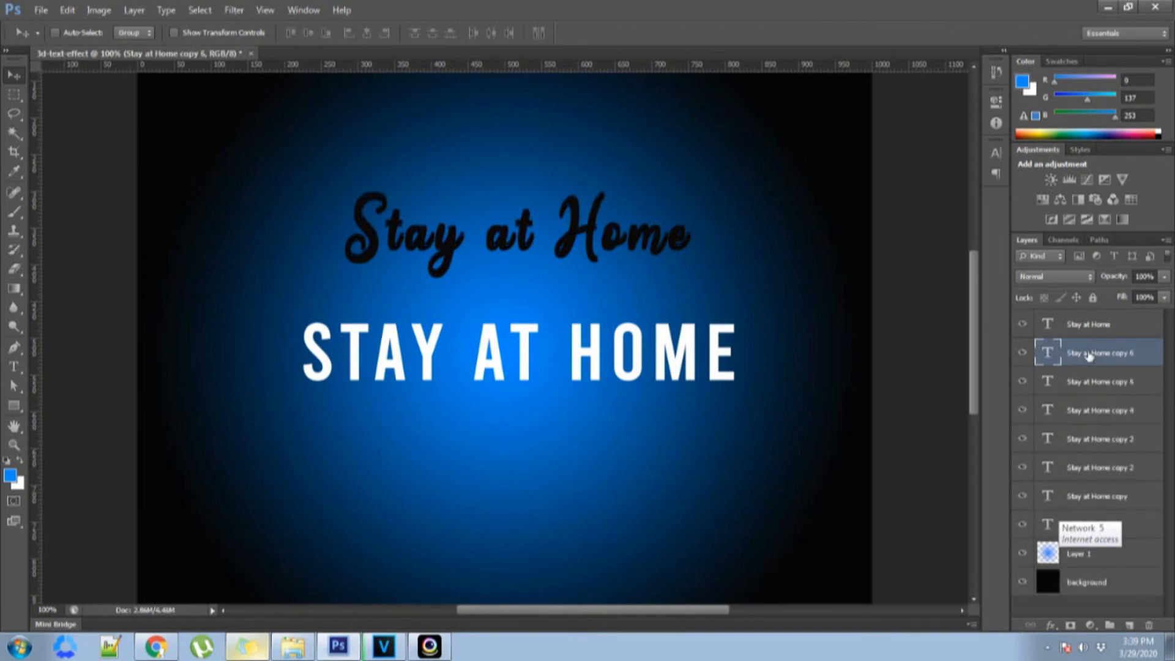
key(ctrl+j)
key(ctrl+j)
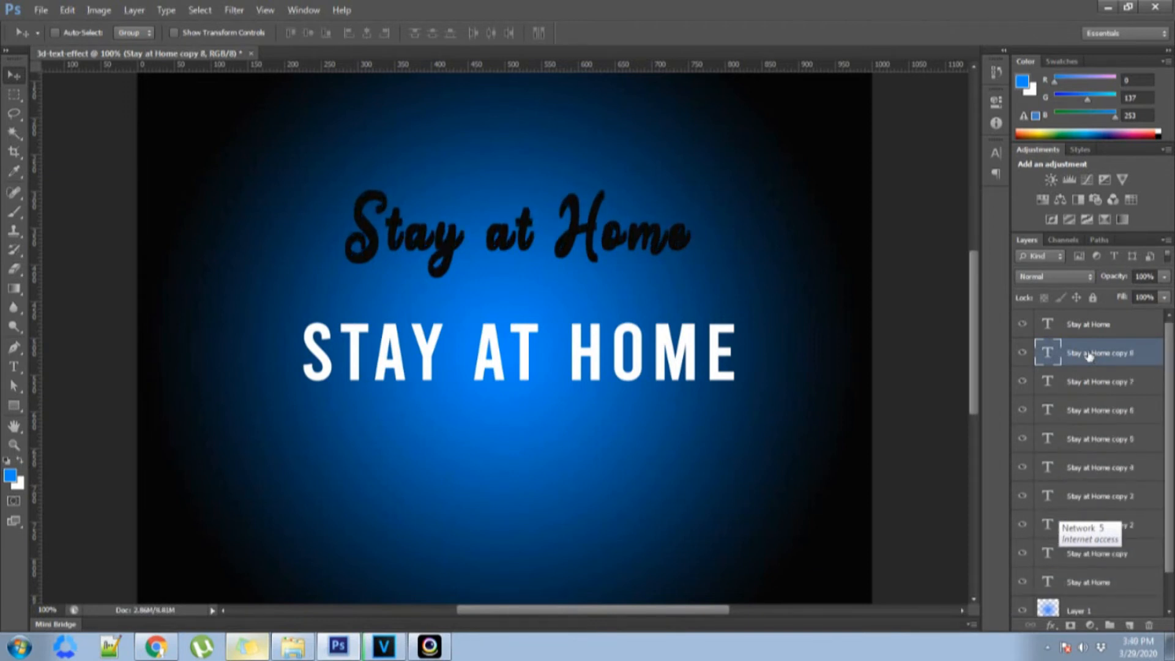
Recolor a new top copy of the script "Stay at Home" text to white #ffffff and add one more dark copy beneath it
key(ctrl+j)
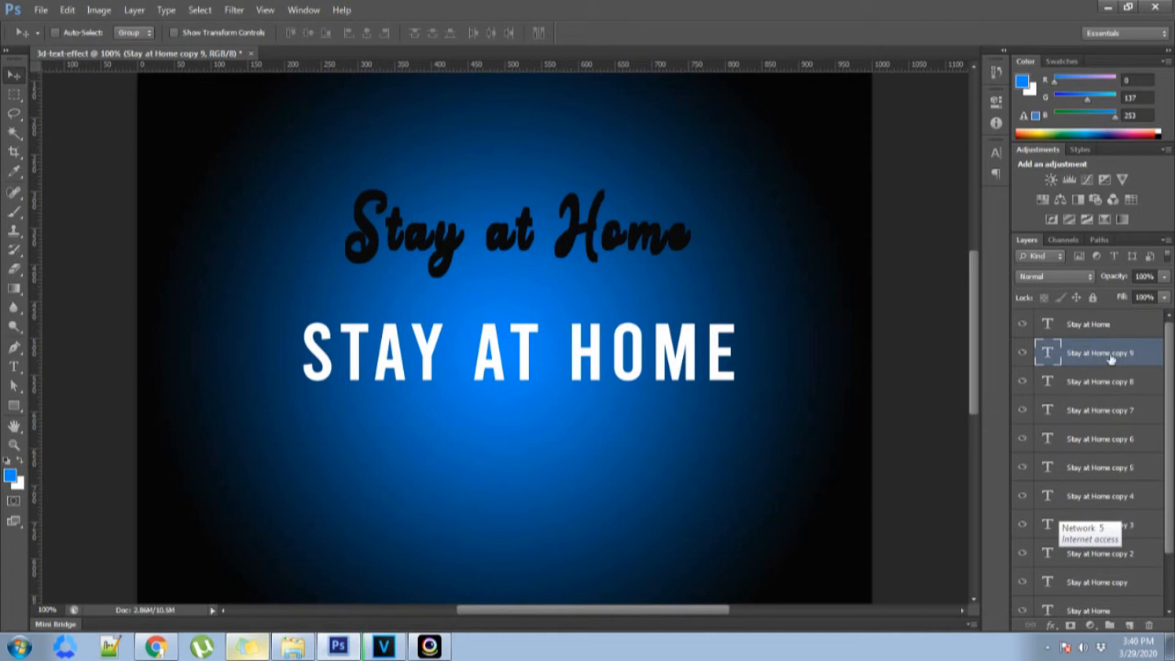
key(t)
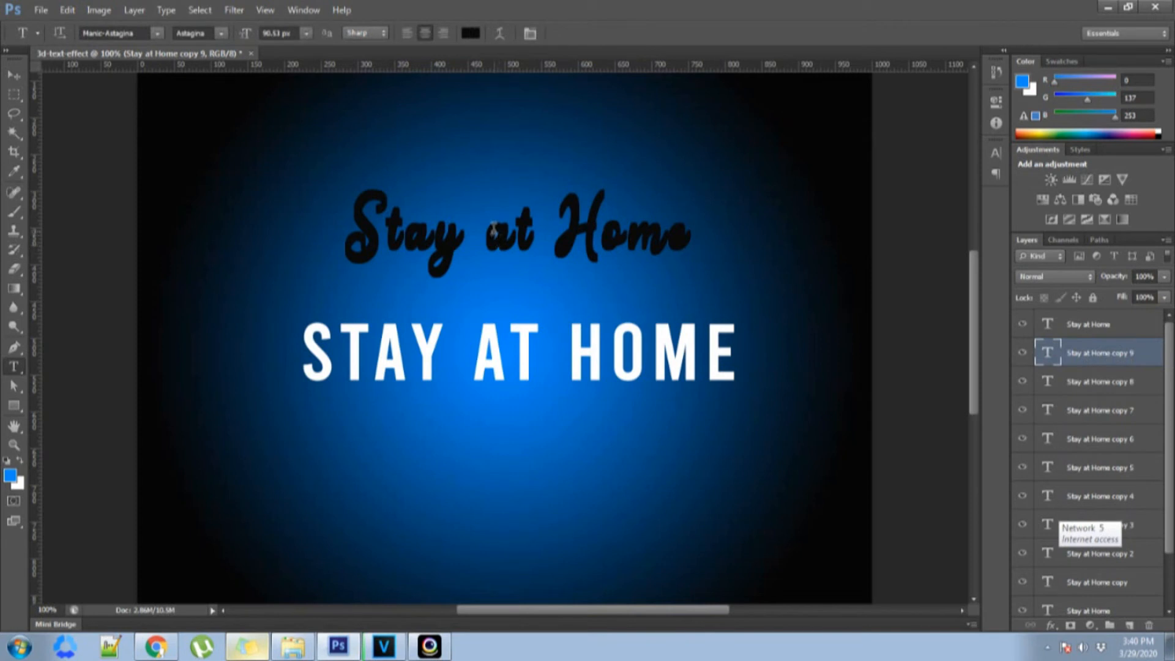
click(447, 232)
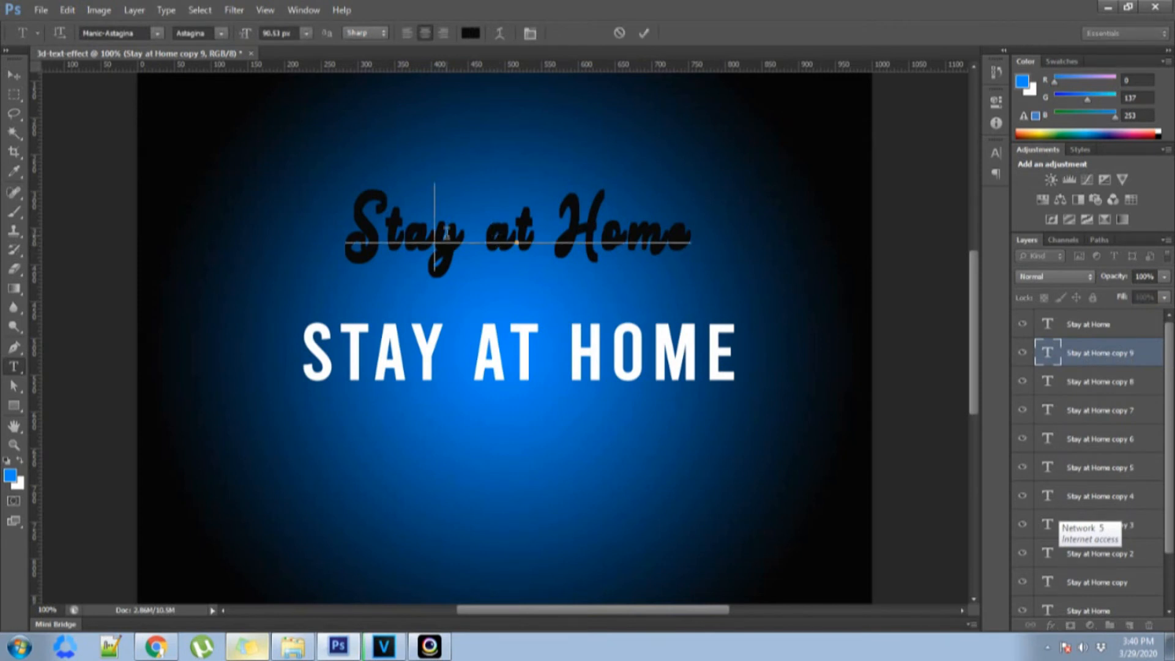
key(ctrl+a)
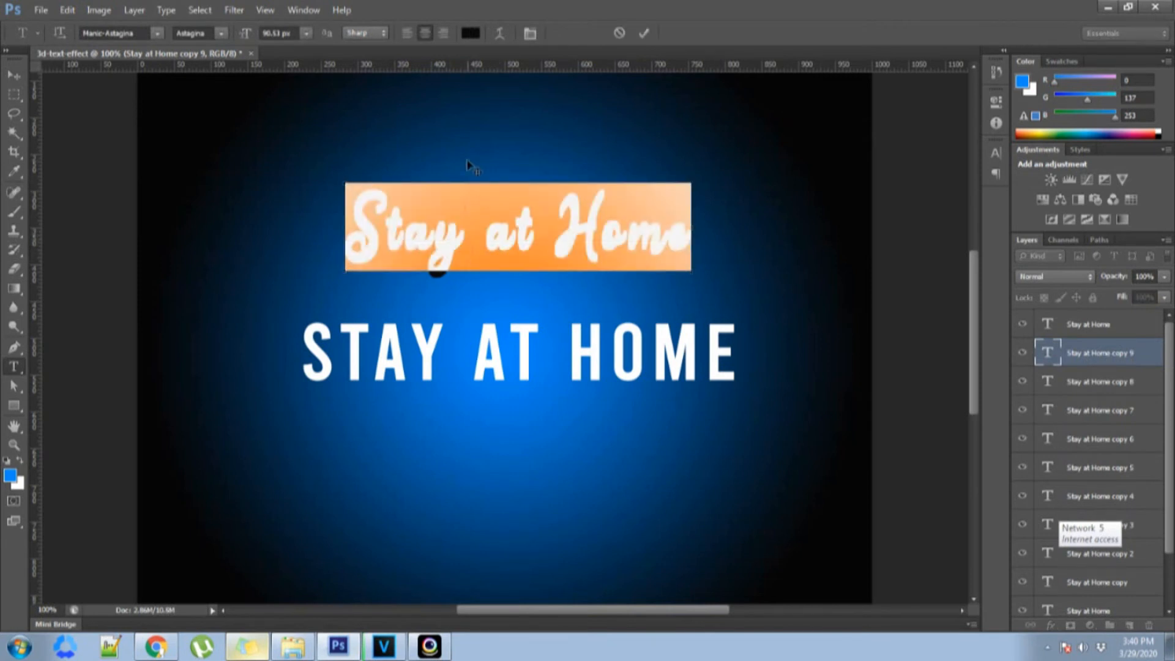
click(470, 33)
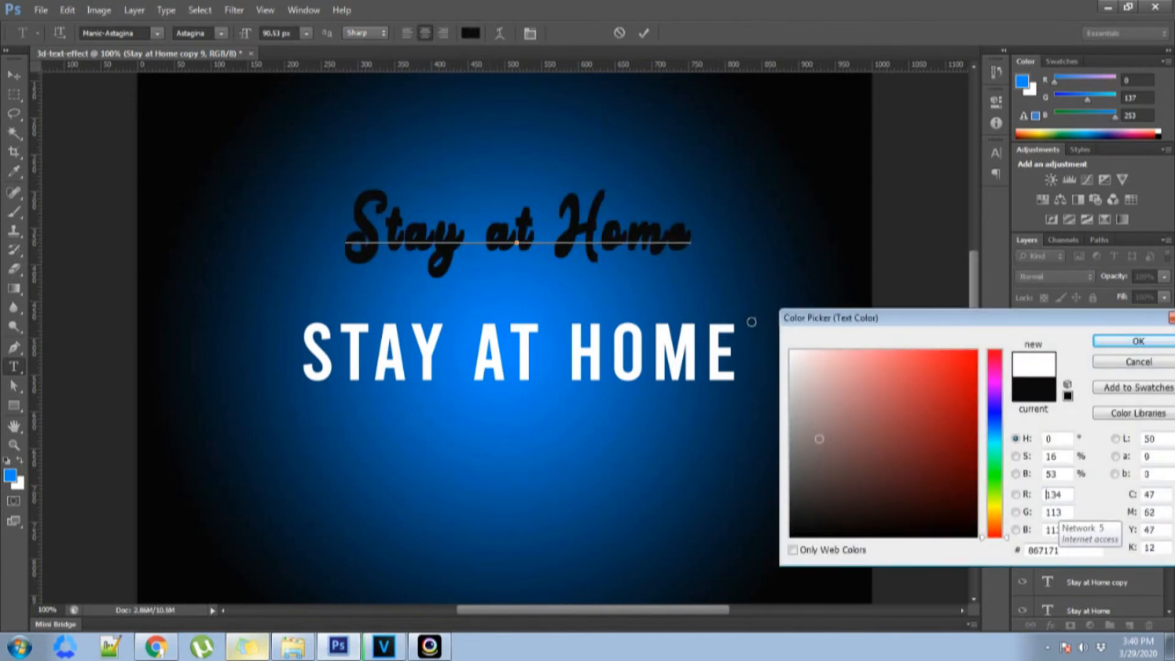
click(791, 351)
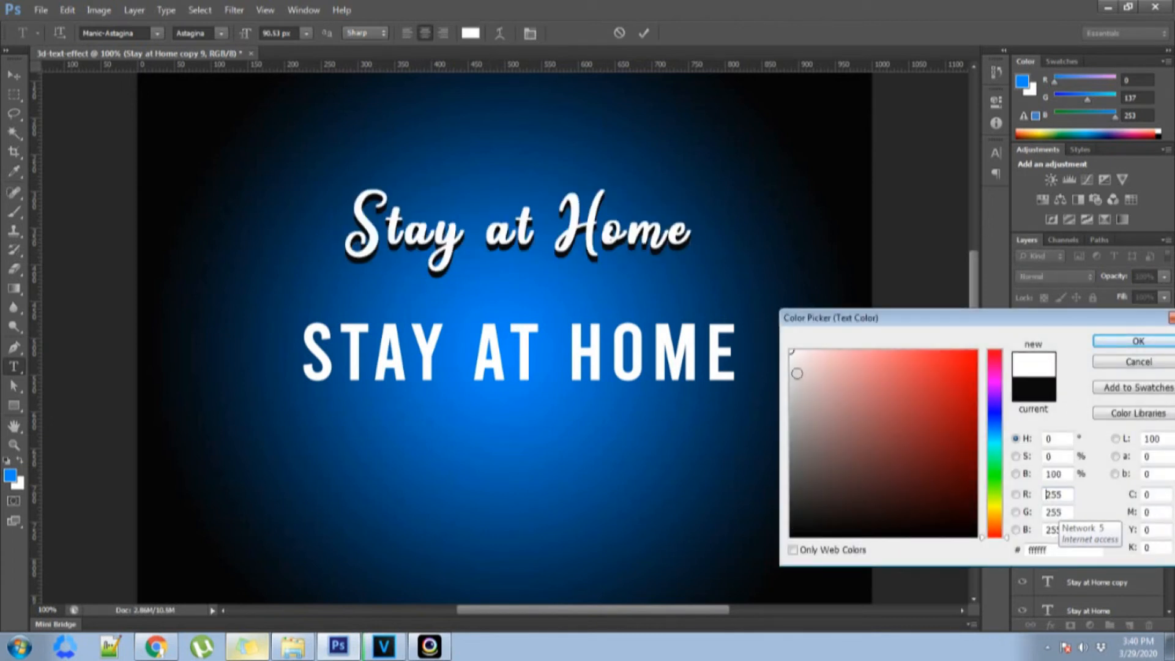
click(1137, 341)
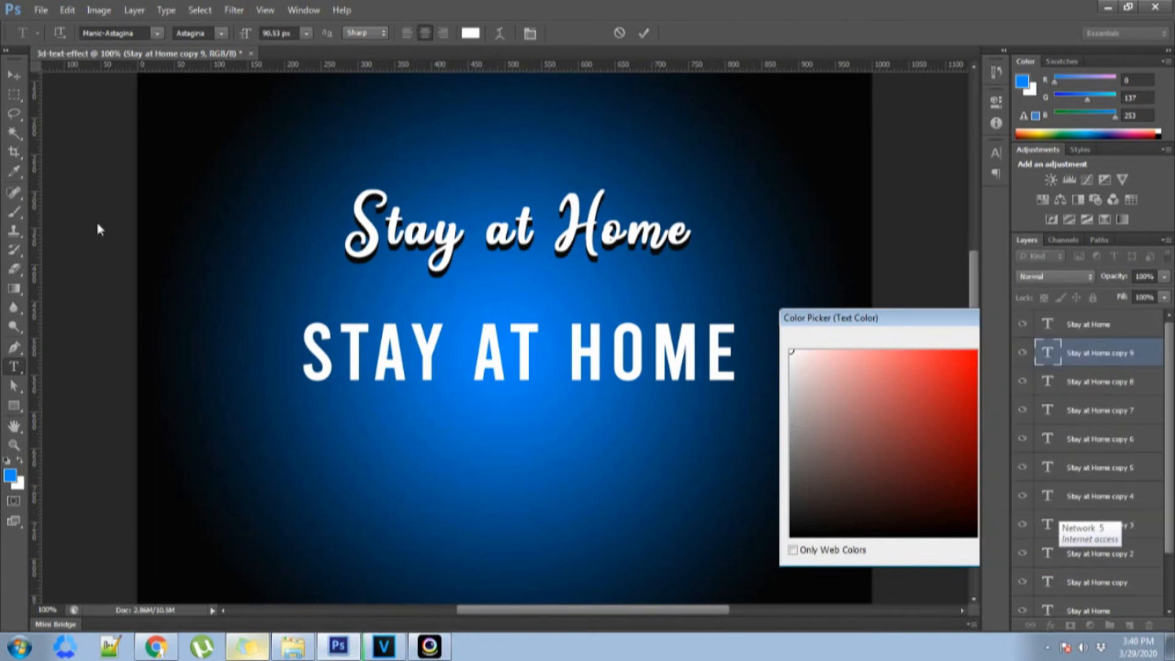
click(14, 76)
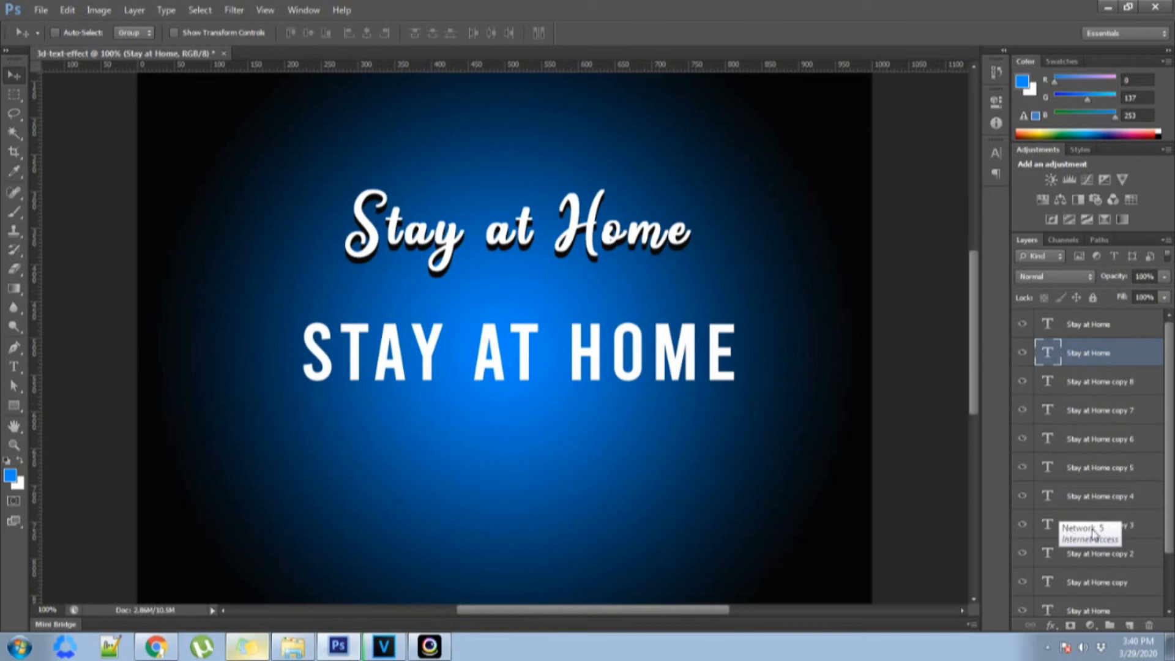
key(ctrl+j)
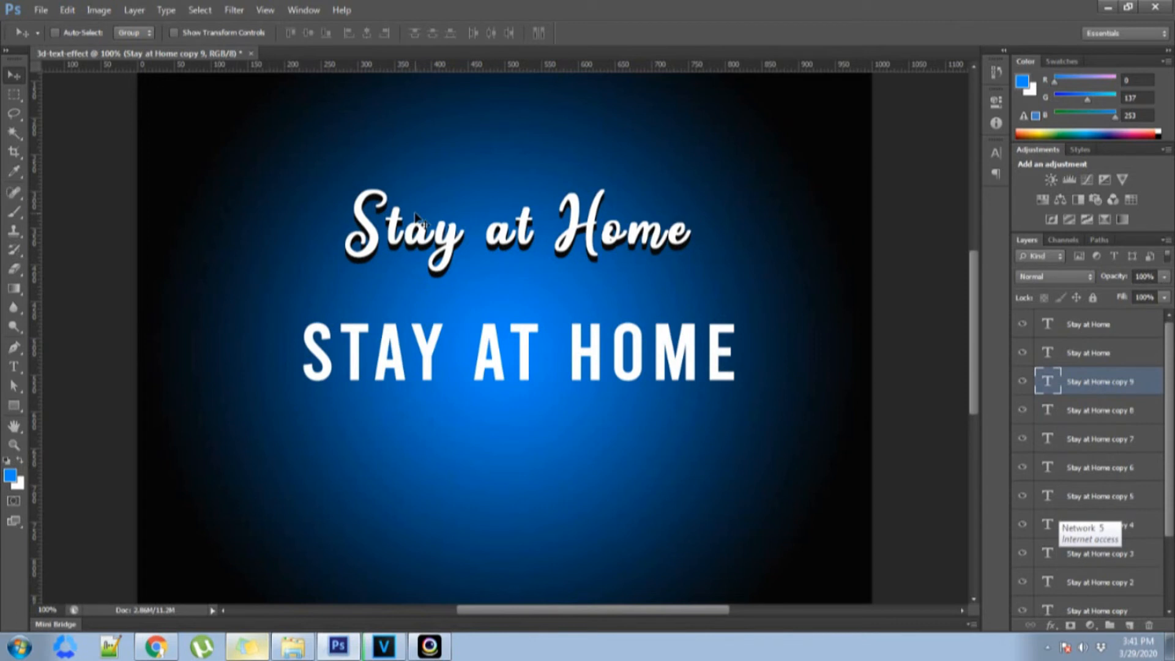
Enable a Drop Shadow on the bottommost "Stay at Home" script text layer
click(1119, 474)
scroll(1129, 520, down, 3)
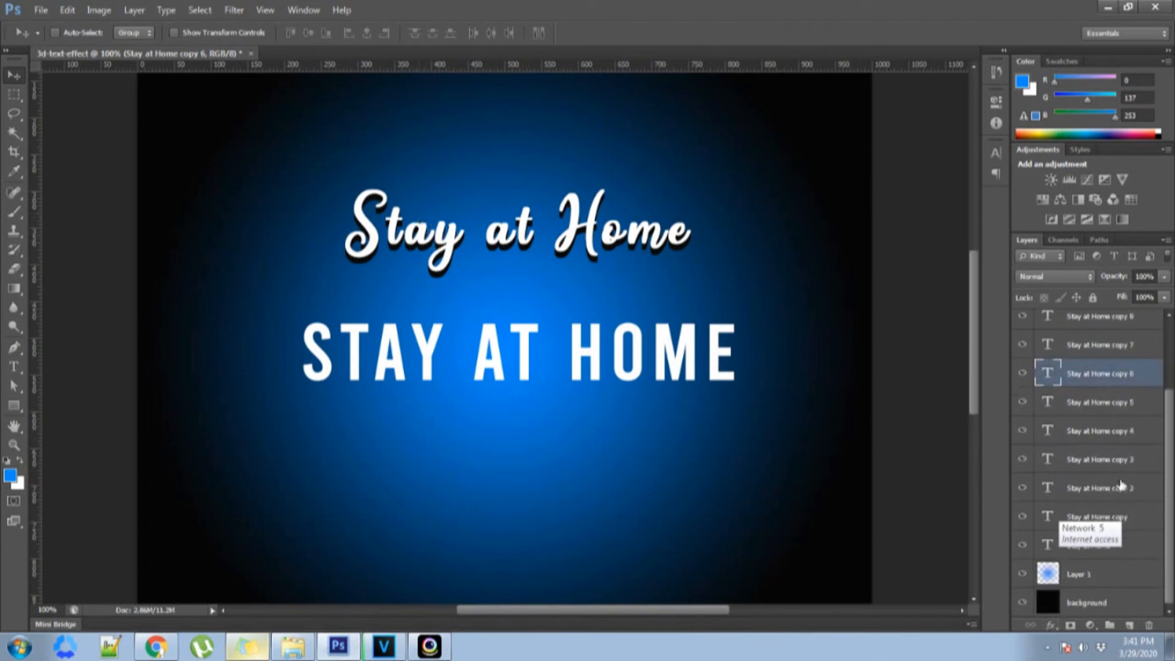
click(1136, 549)
click(1024, 545)
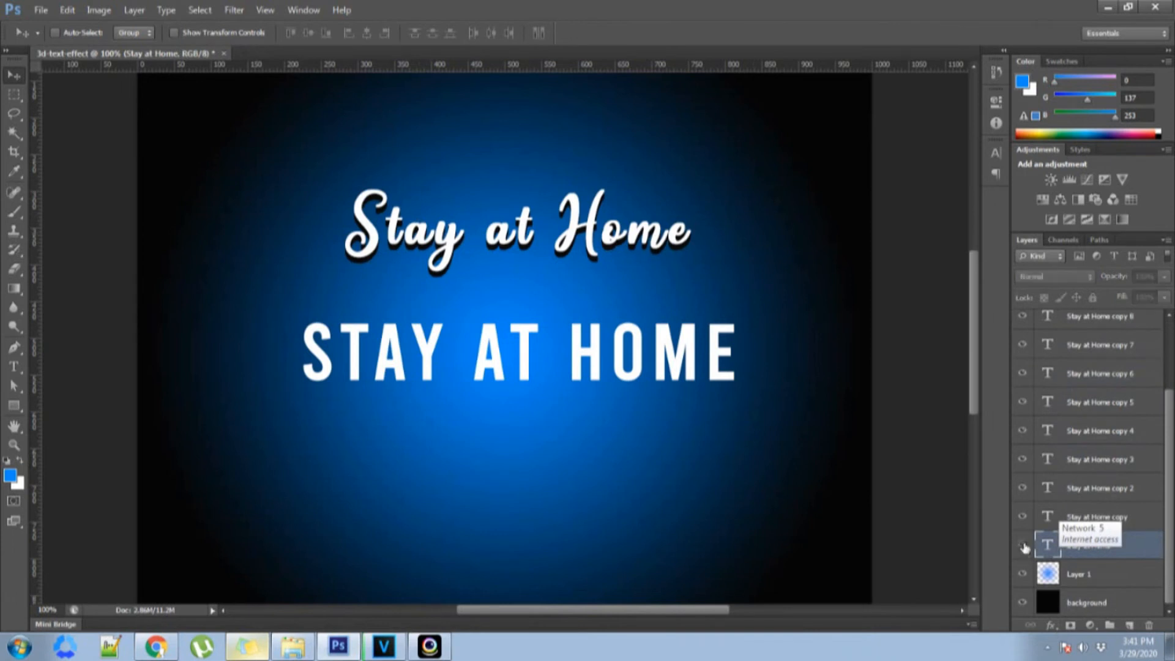
click(1024, 545)
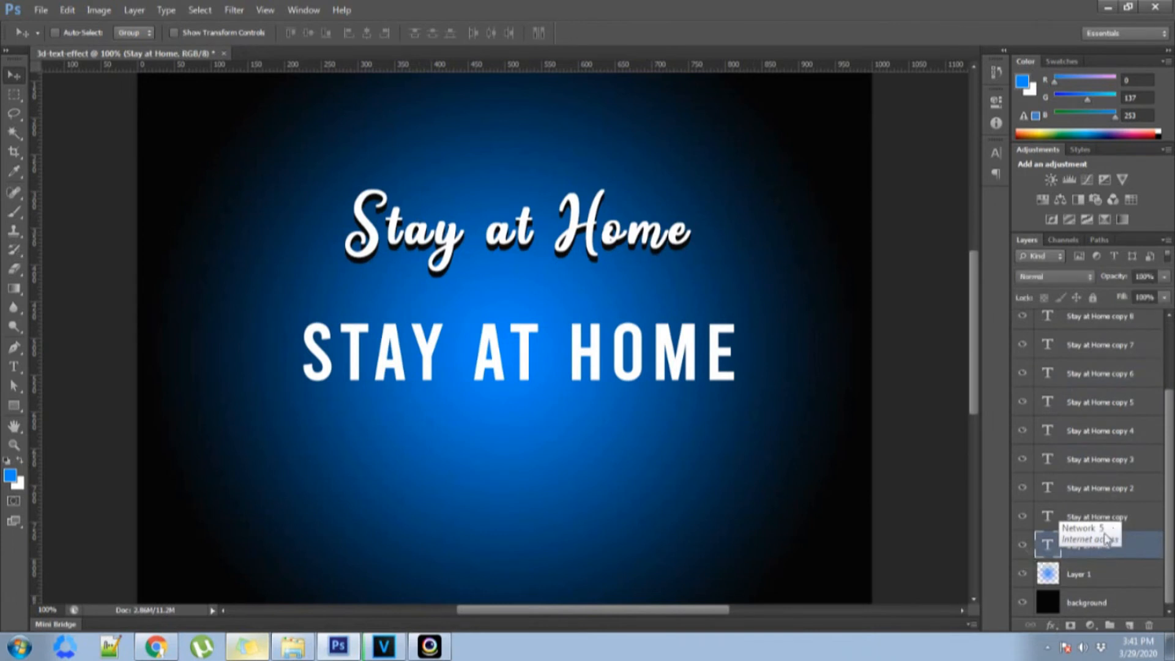
scroll(1086, 584, up, 1)
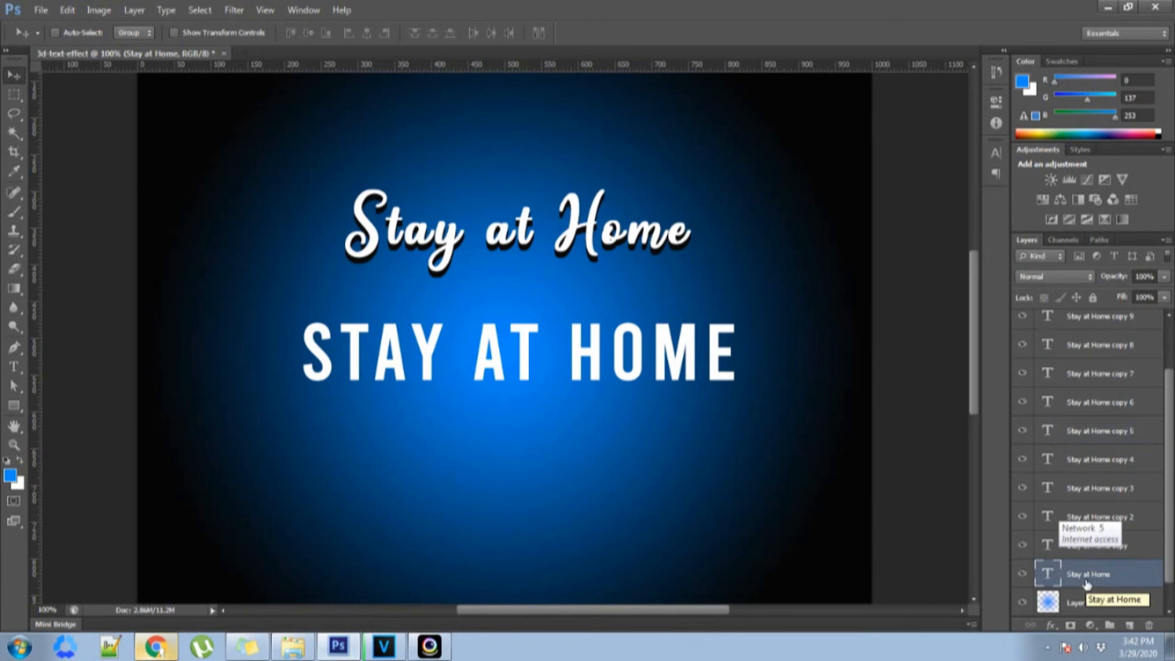
double_click(1145, 580)
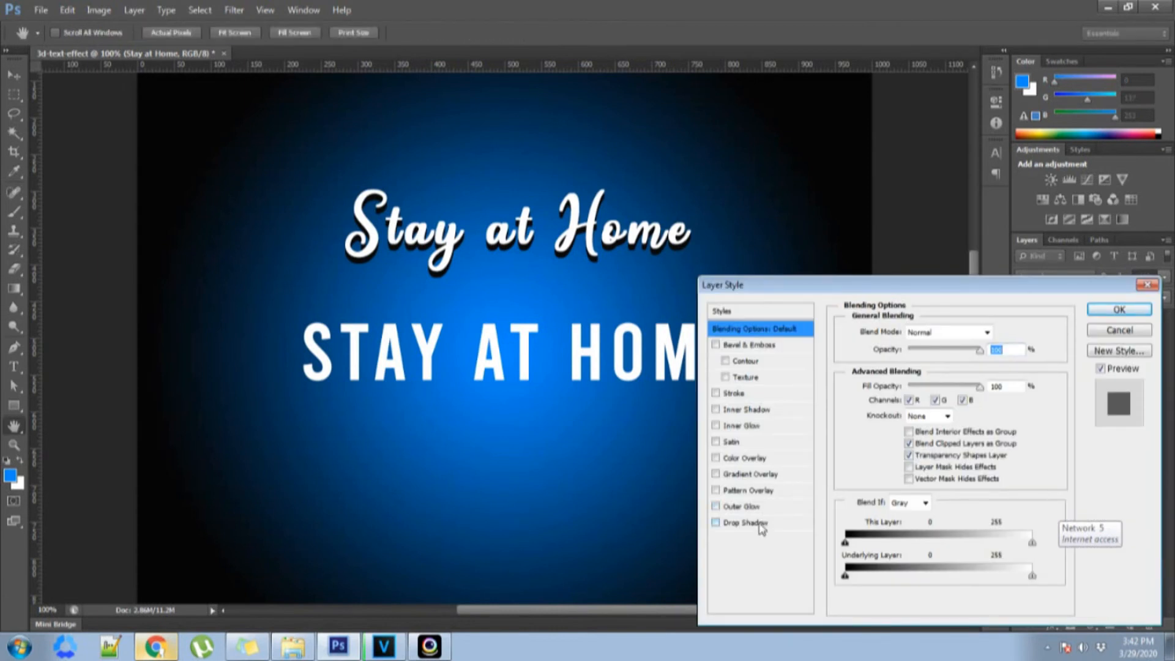
click(715, 523)
click(742, 525)
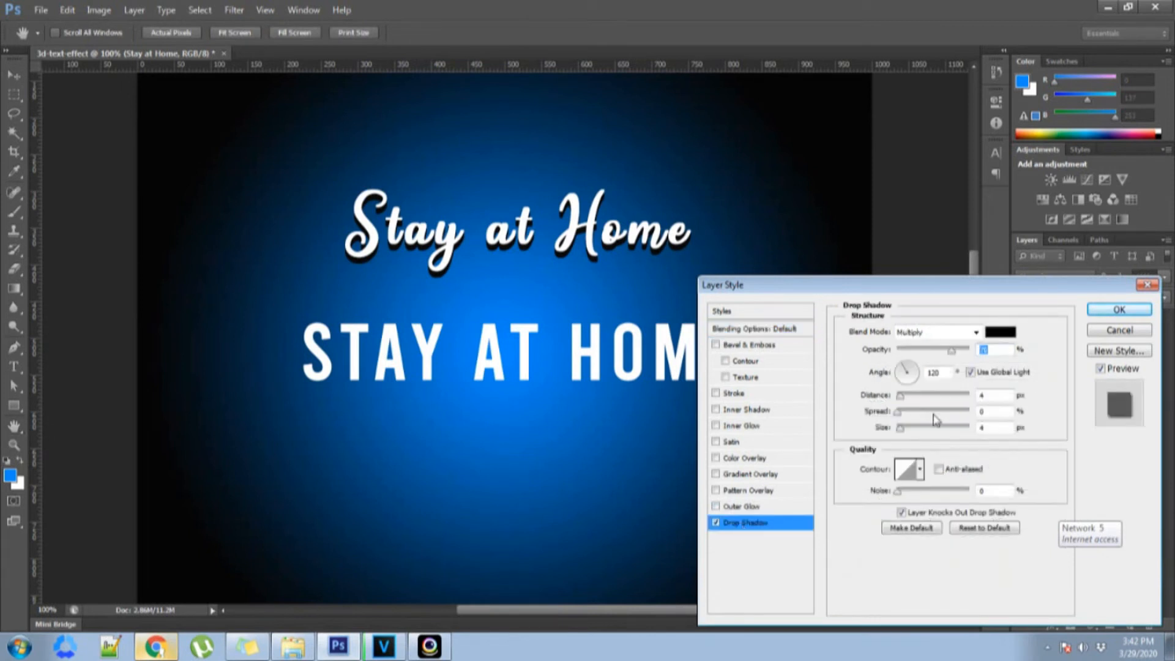
click(901, 399)
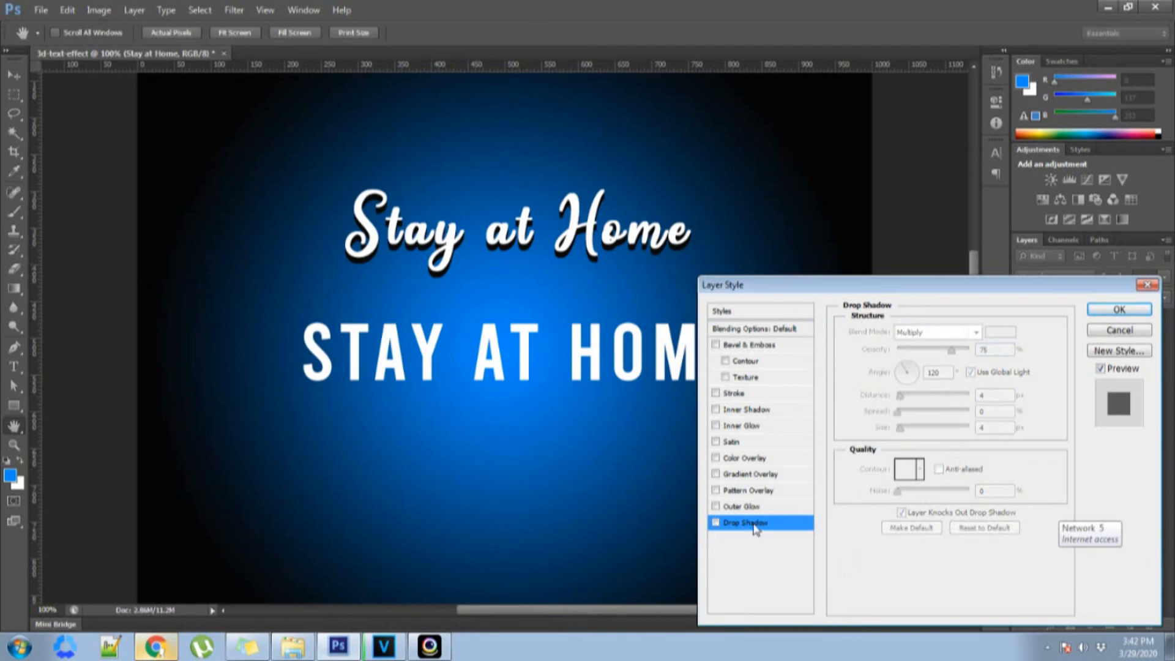
click(715, 523)
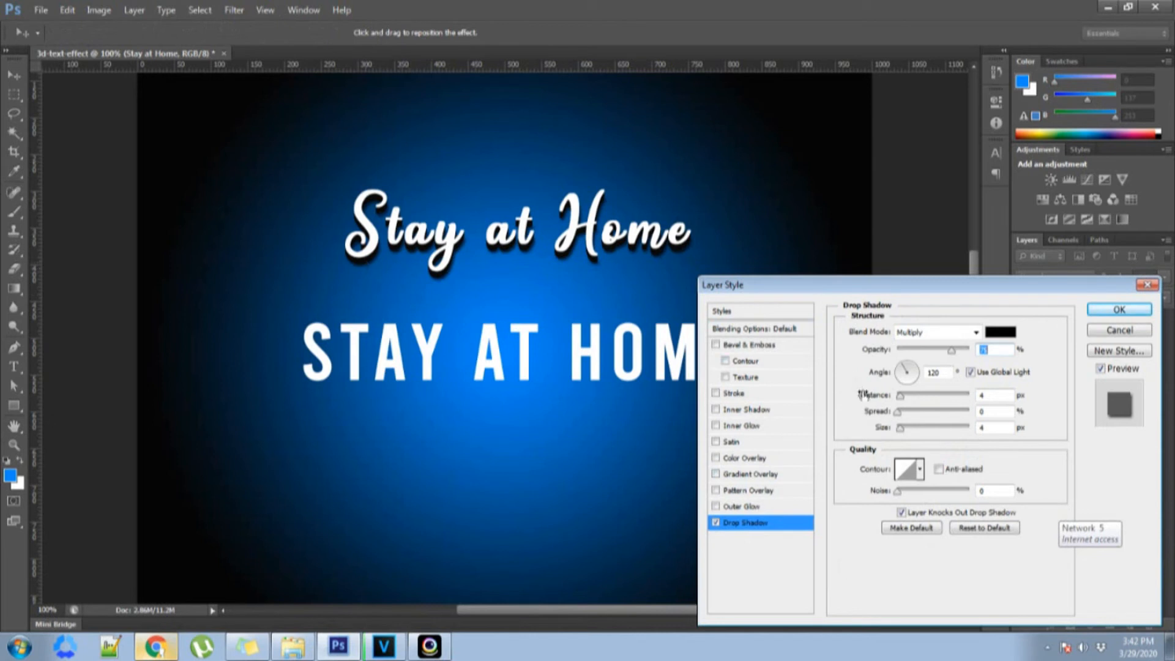
Set the drop shadow's spread to 20% and its size to 7 px, and apply the layer style
drag(901, 396, 899, 398)
click(988, 411)
key(Up)
key(Up)
key(Up)
key(Up)
key(Up)
key(Up)
key(Up)
key(Up)
key(Up)
key(Up)
key(Up)
key(Up)
key(Up)
key(Up)
key(Up)
key(Up)
key(Up)
key(Up)
key(Up)
key(Up)
key(Up)
key(Up)
key(Up)
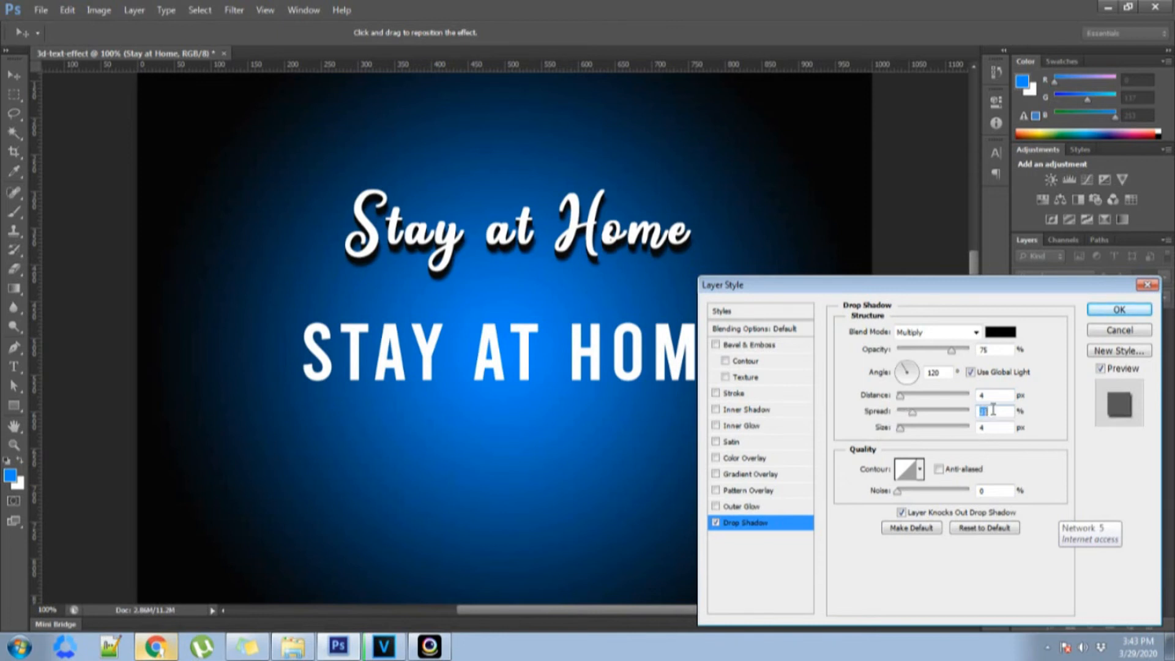
click(989, 432)
key(Up)
key(Up)
key(Up)
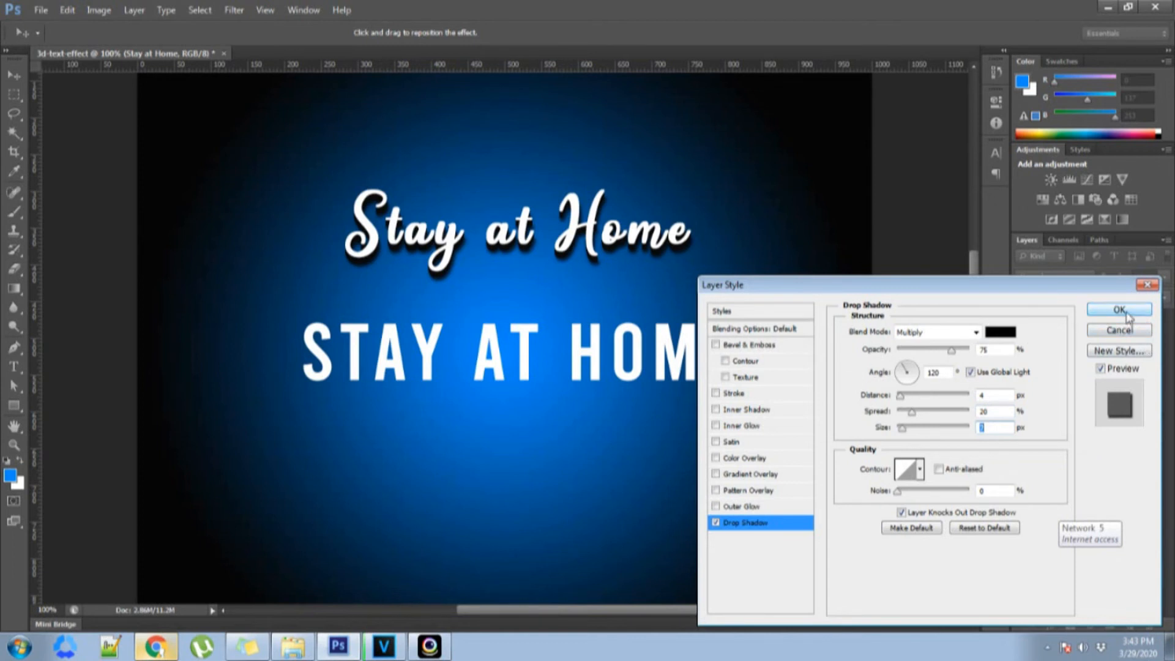
click(1119, 310)
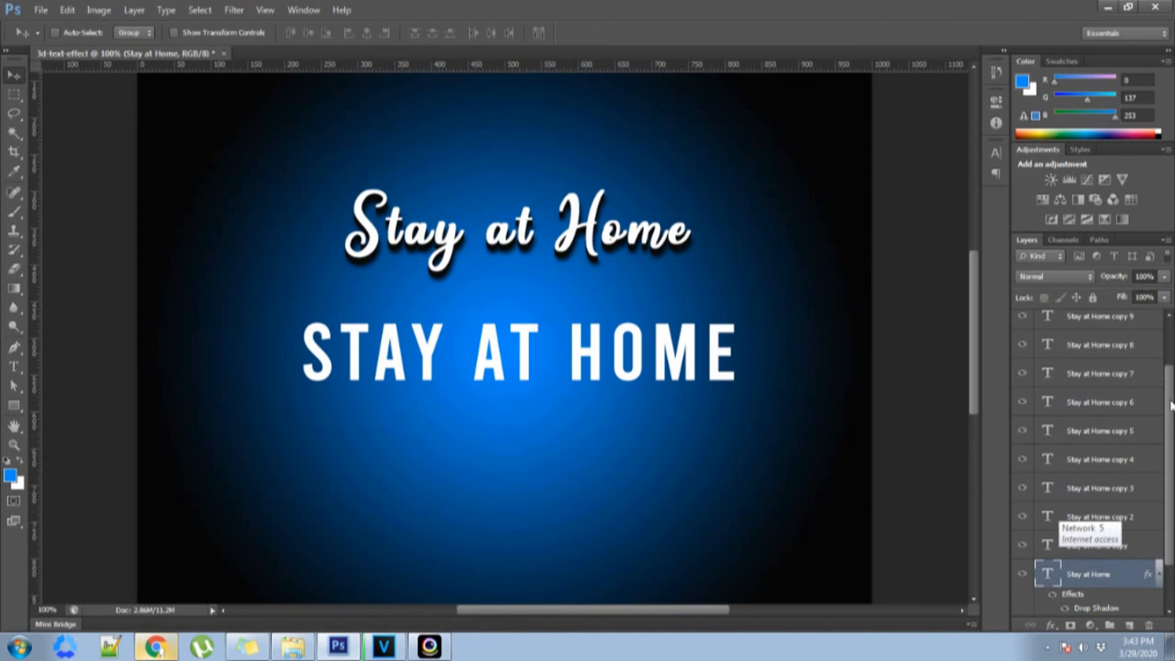
Group all the stacked script "Stay at Home" layers, from the white top one down to the one with the drop shadow
drag(1169, 401, 1168, 355)
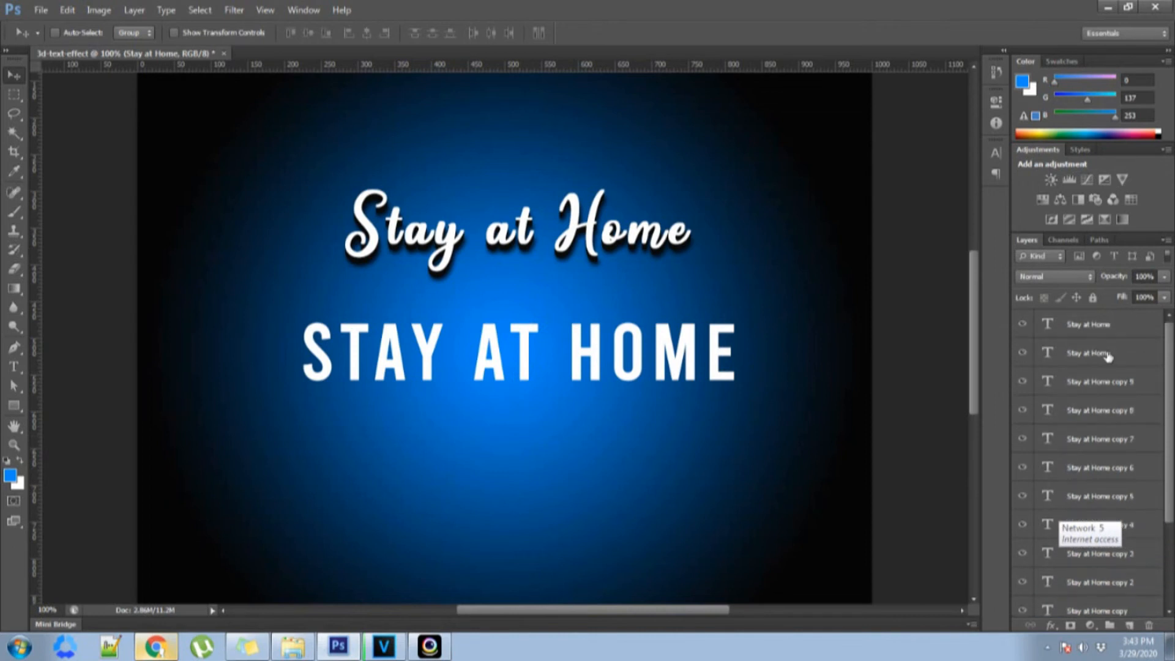
click(1021, 328)
click(1021, 328)
click(1089, 361)
scroll(1093, 428, down, 3)
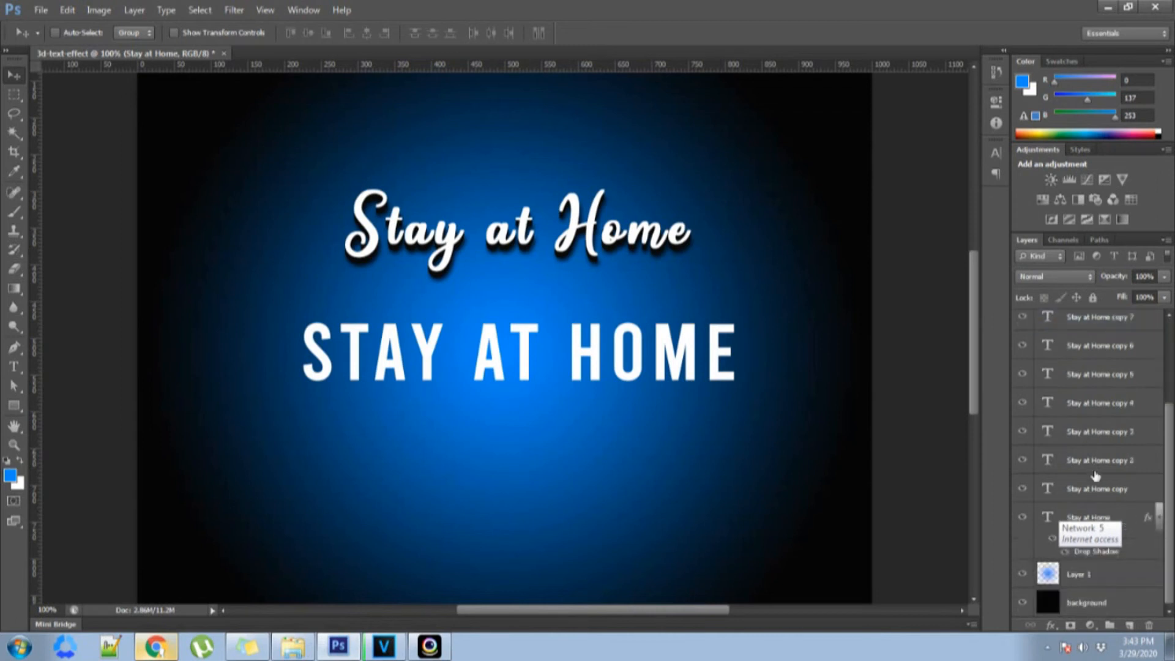
shift+click(1111, 517)
scroll(1112, 465, up, 3)
click(1113, 354)
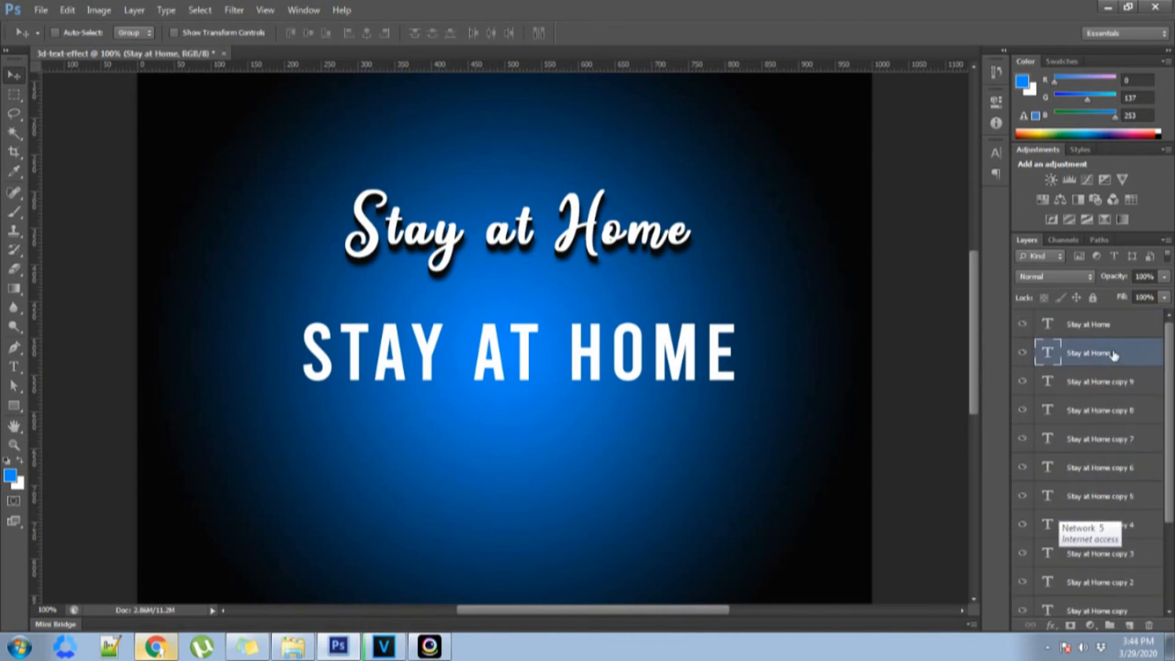
click(1119, 404)
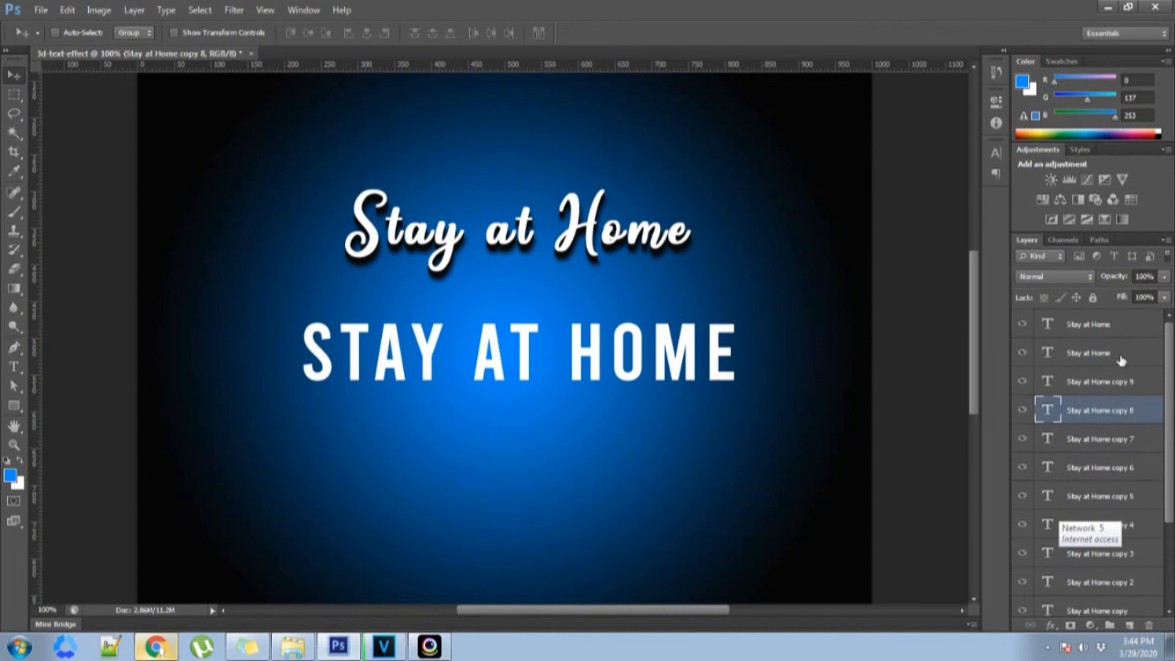
click(1121, 360)
scroll(1133, 449, down, 2)
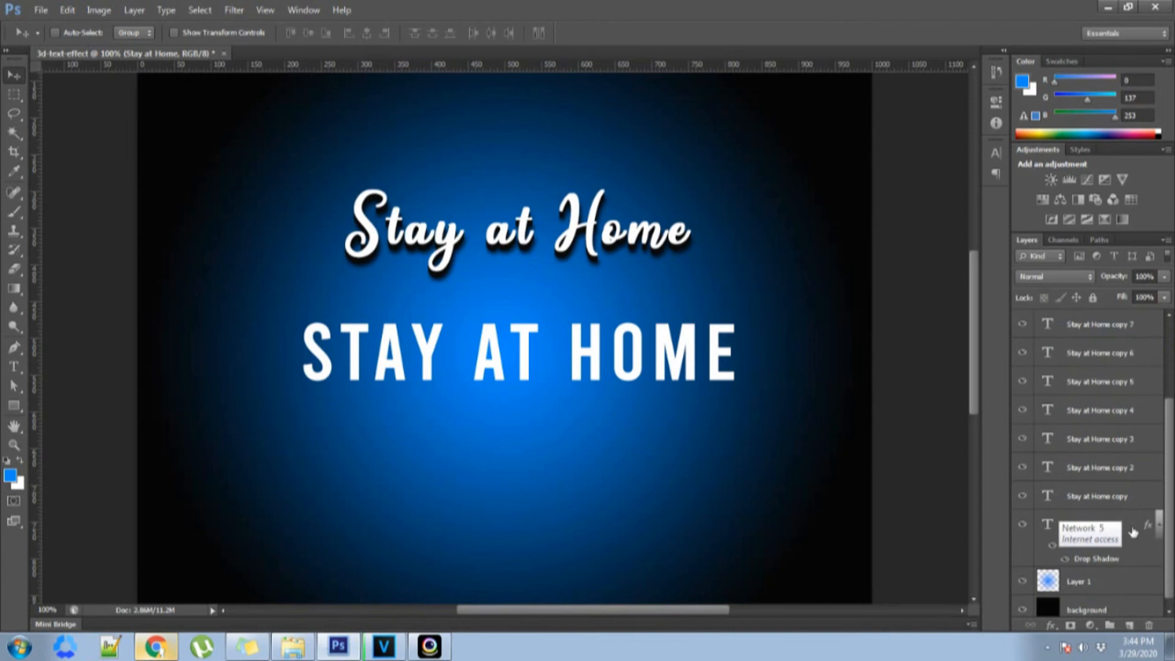
shift+click(1133, 532)
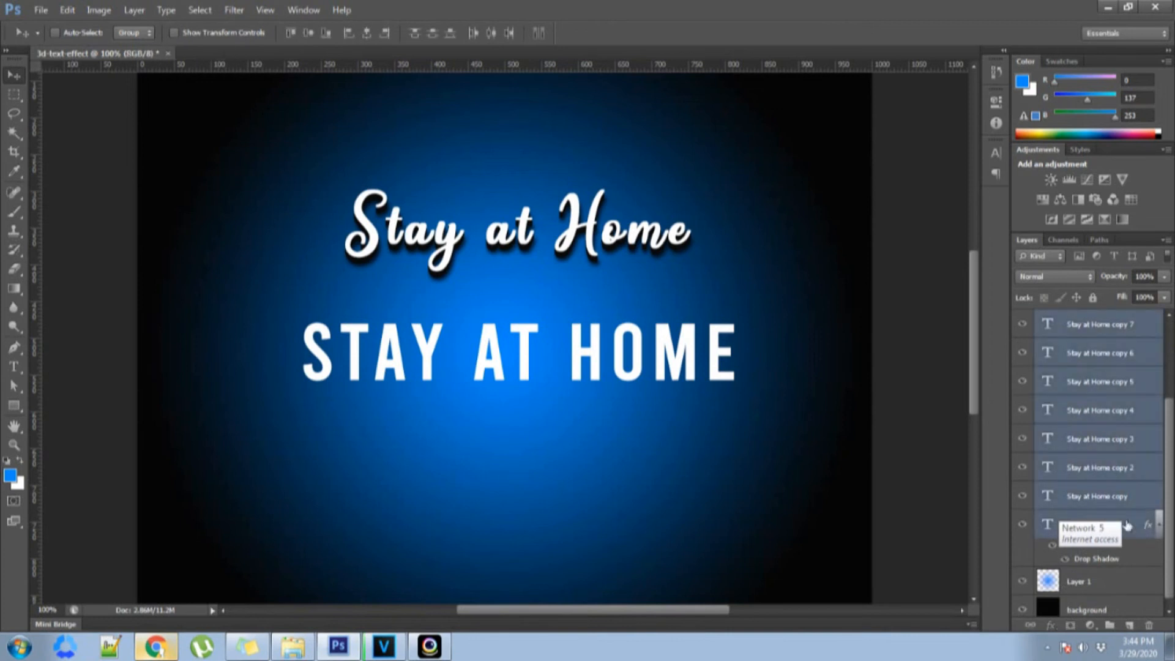
key(ctrl+j)
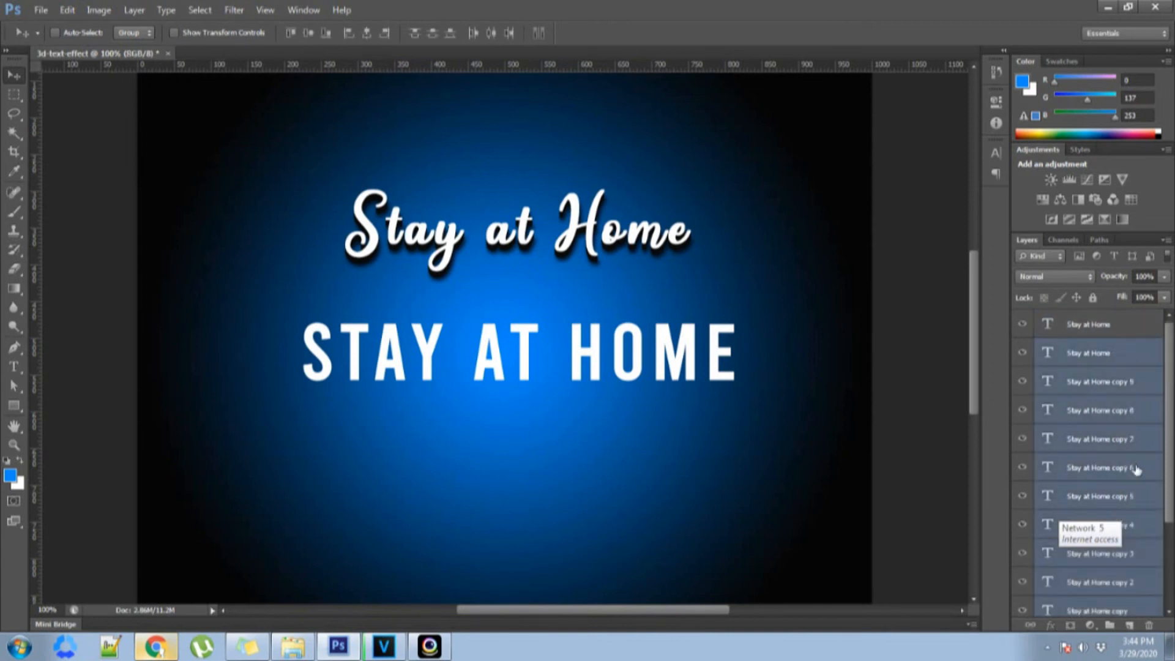
key(ctrl+g)
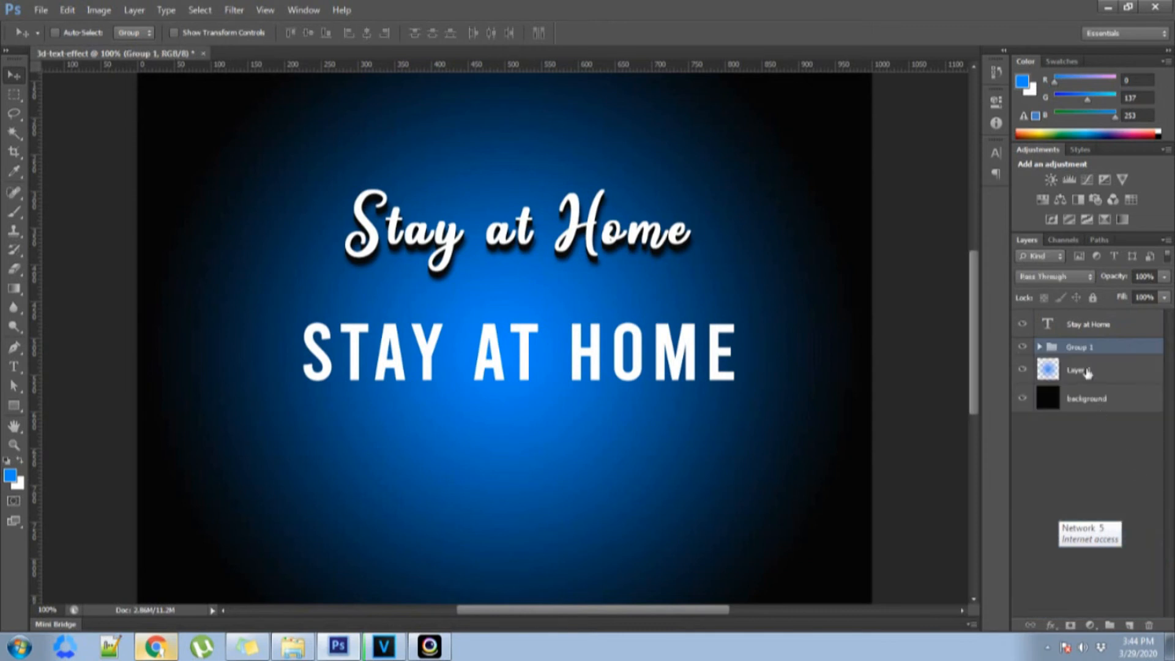
Rename the group of script text layers as "first font"
double_click(1082, 347)
text(fire)
text(t)
text( font)
key(Return)
Duplicate the uppercase "STAY AT HOME" text layer and set the upper copy's text colour to black (#000000)
click(1095, 331)
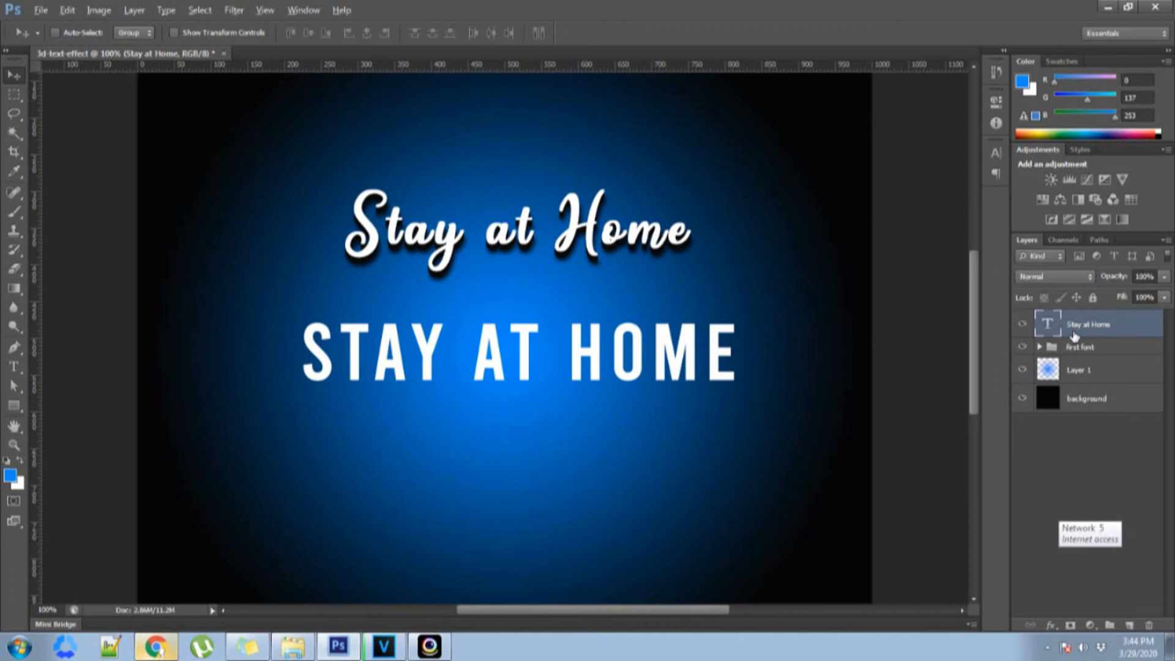
key(ctrl+j)
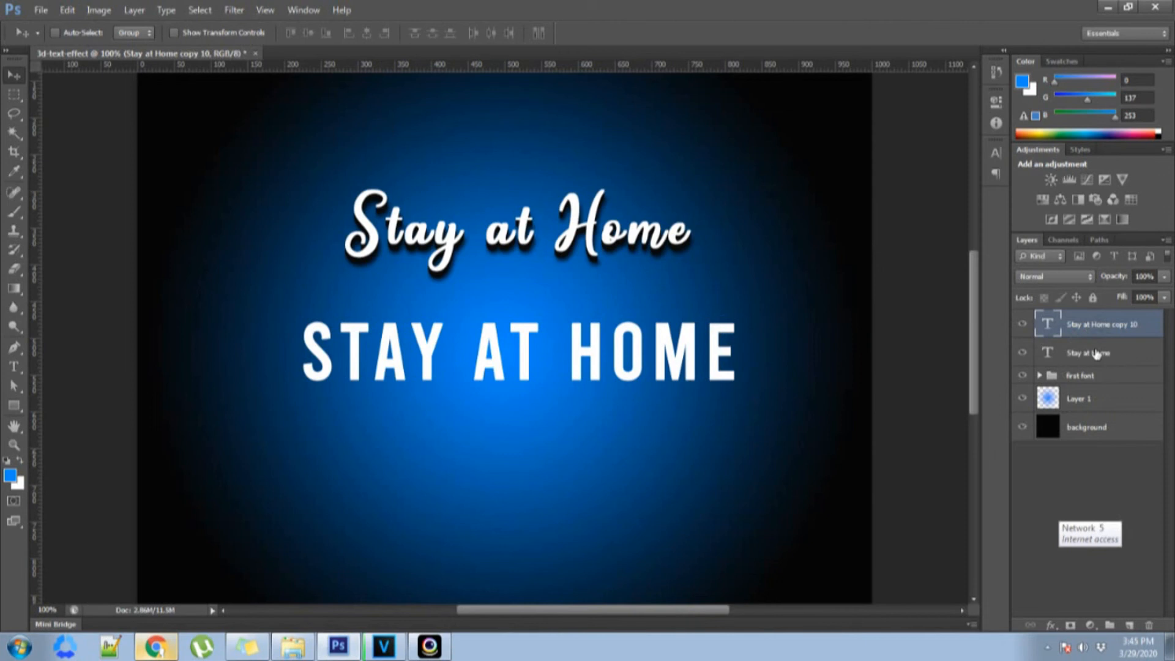
click(1129, 357)
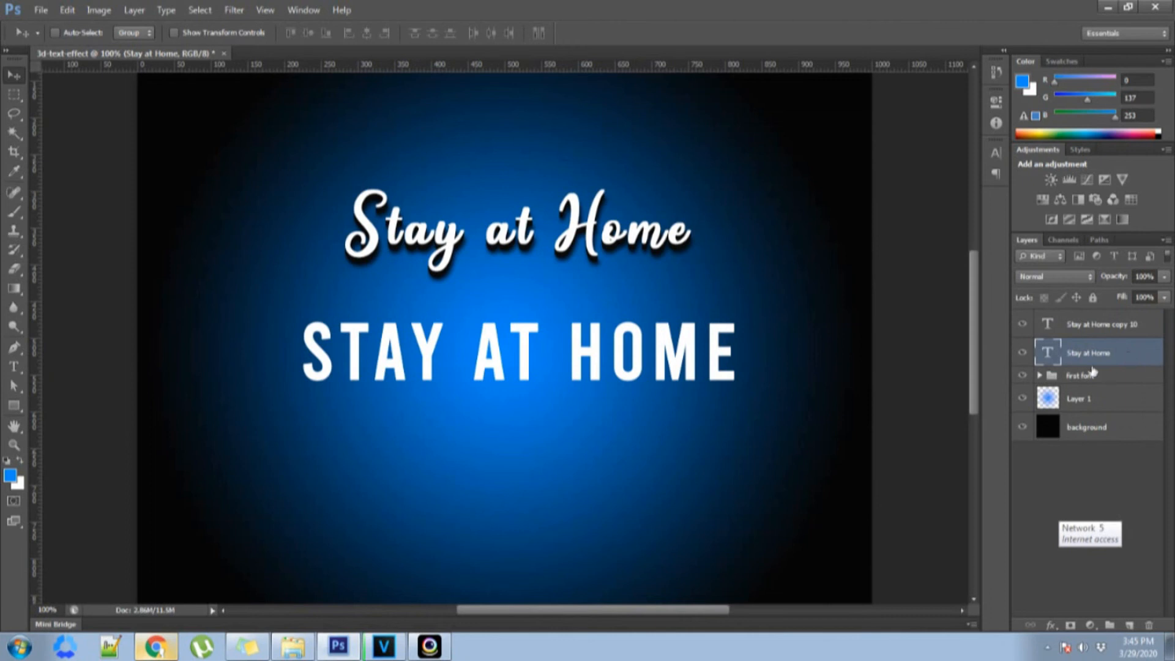
key(t)
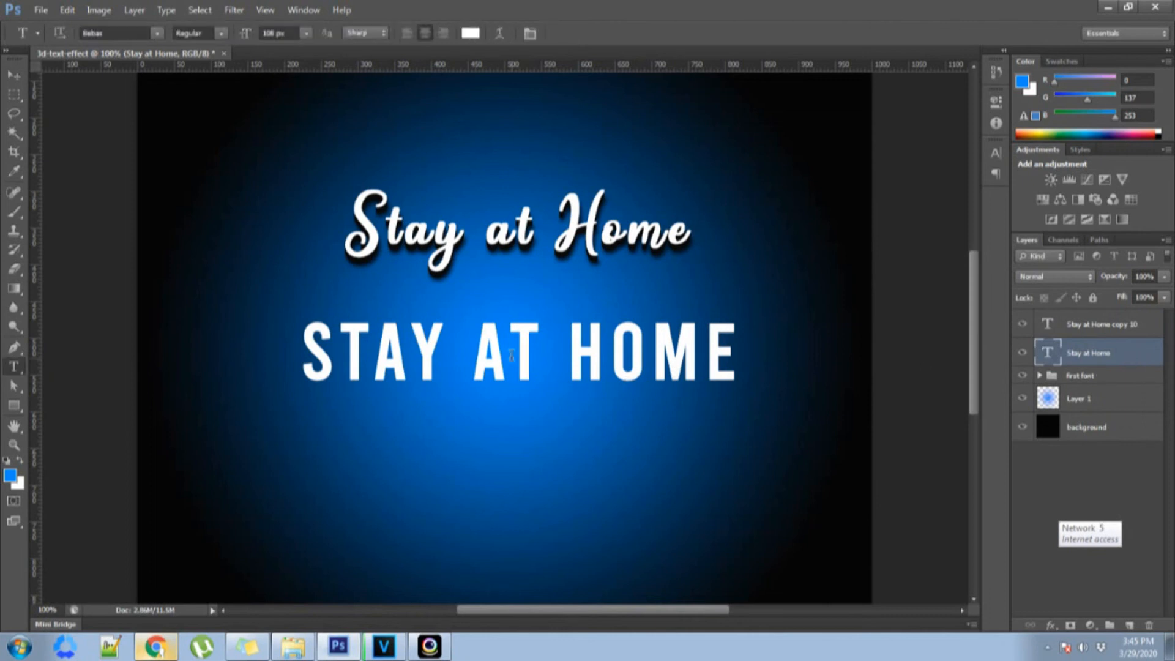
click(511, 354)
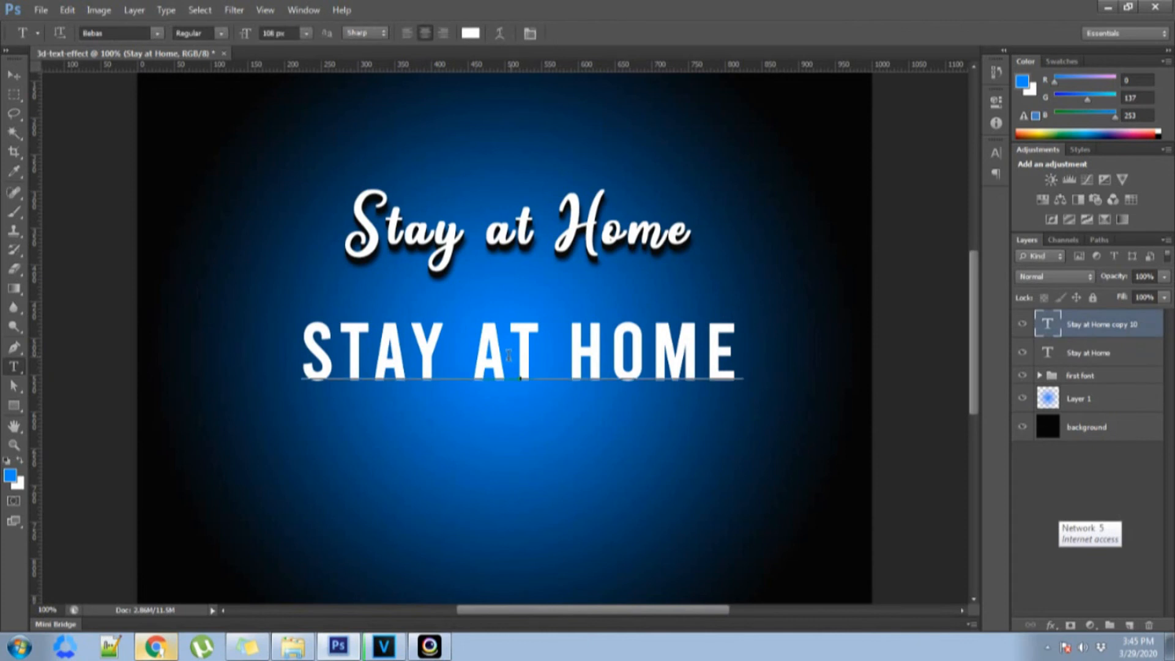
triple_click(512, 363)
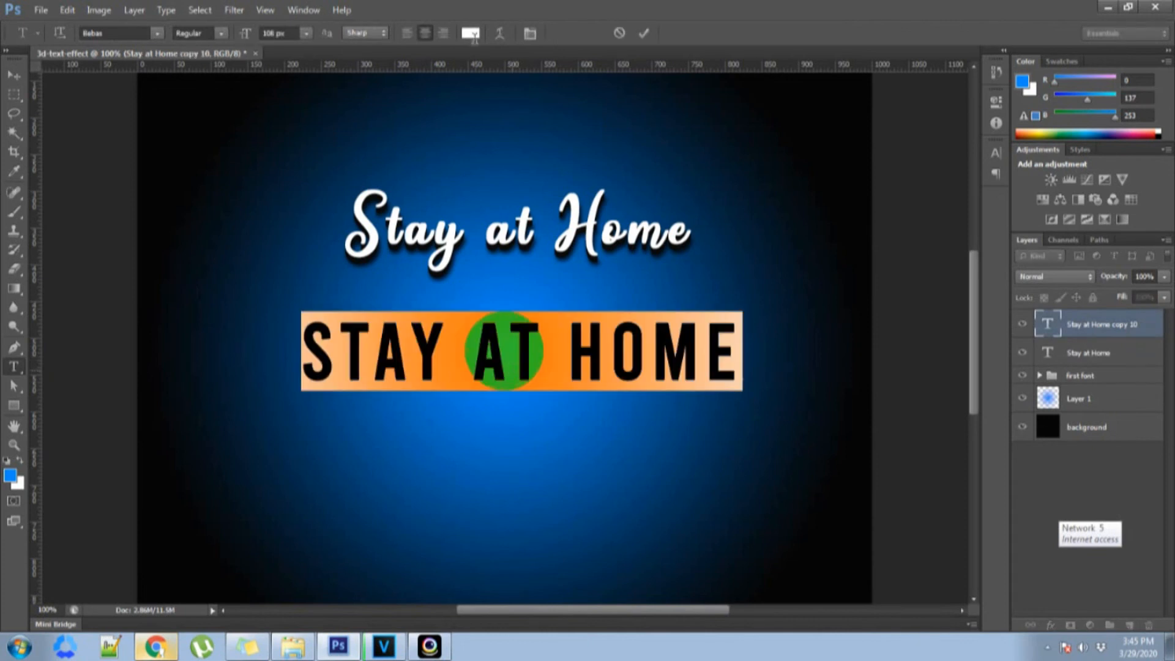
click(471, 33)
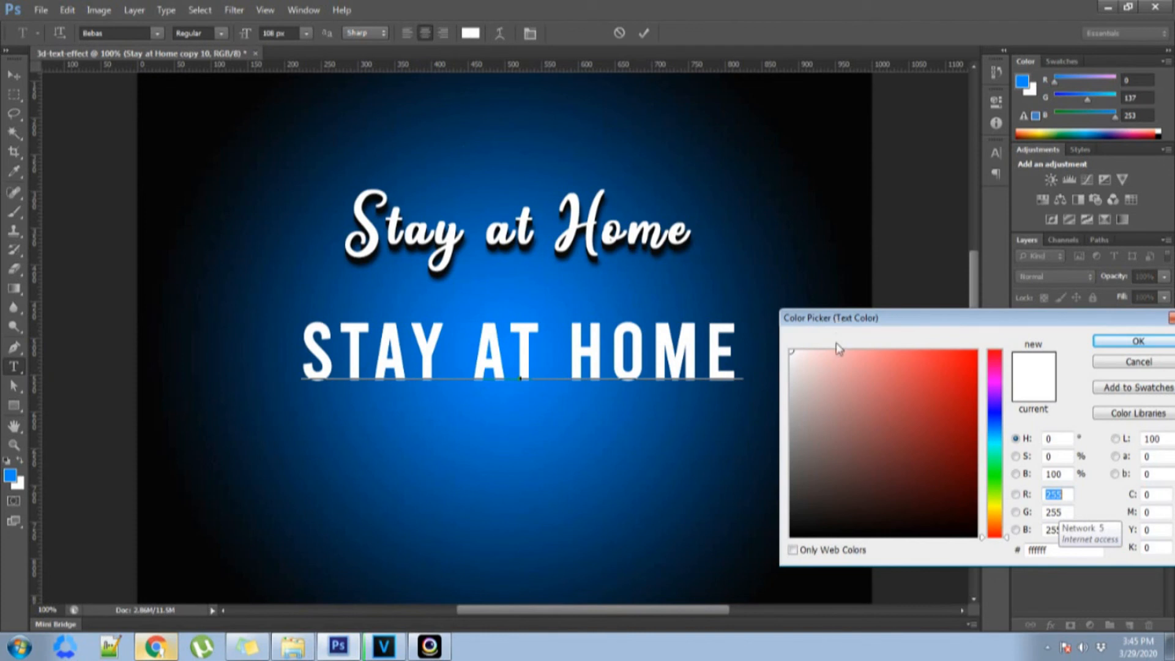
drag(805, 493, 784, 554)
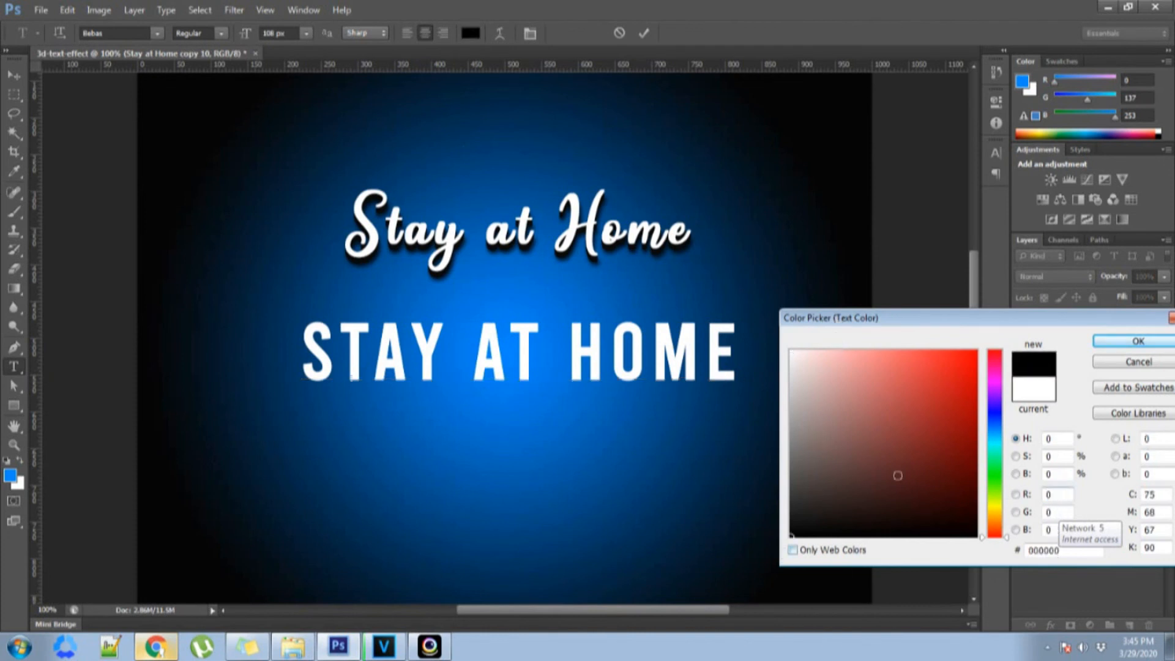
click(1118, 347)
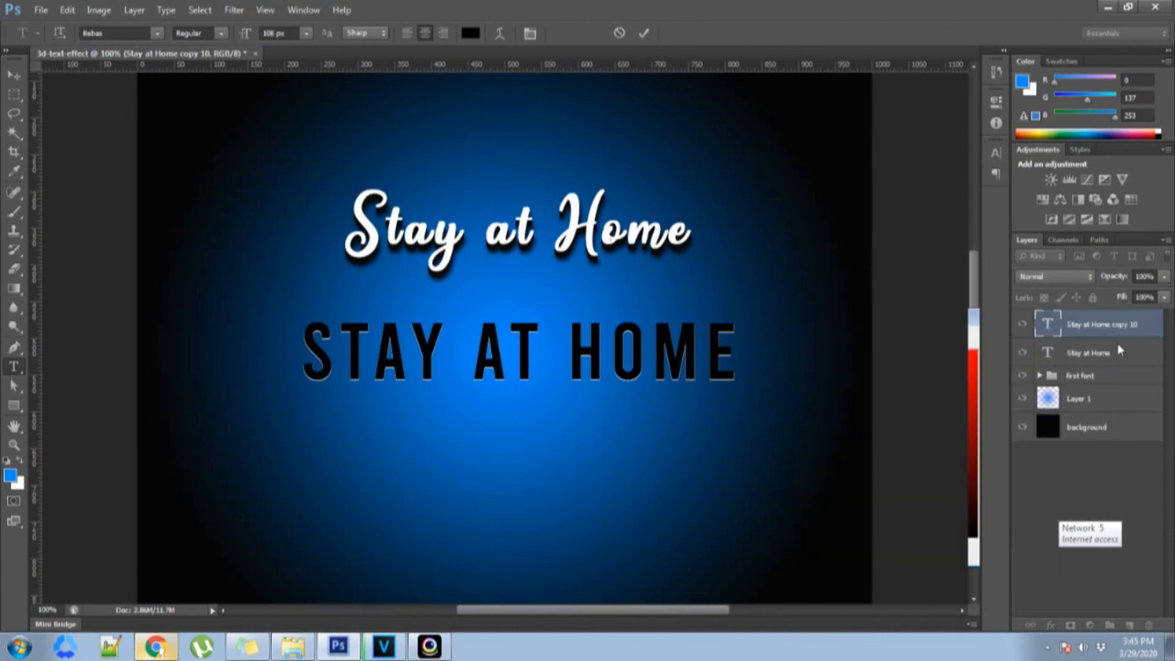
click(13, 76)
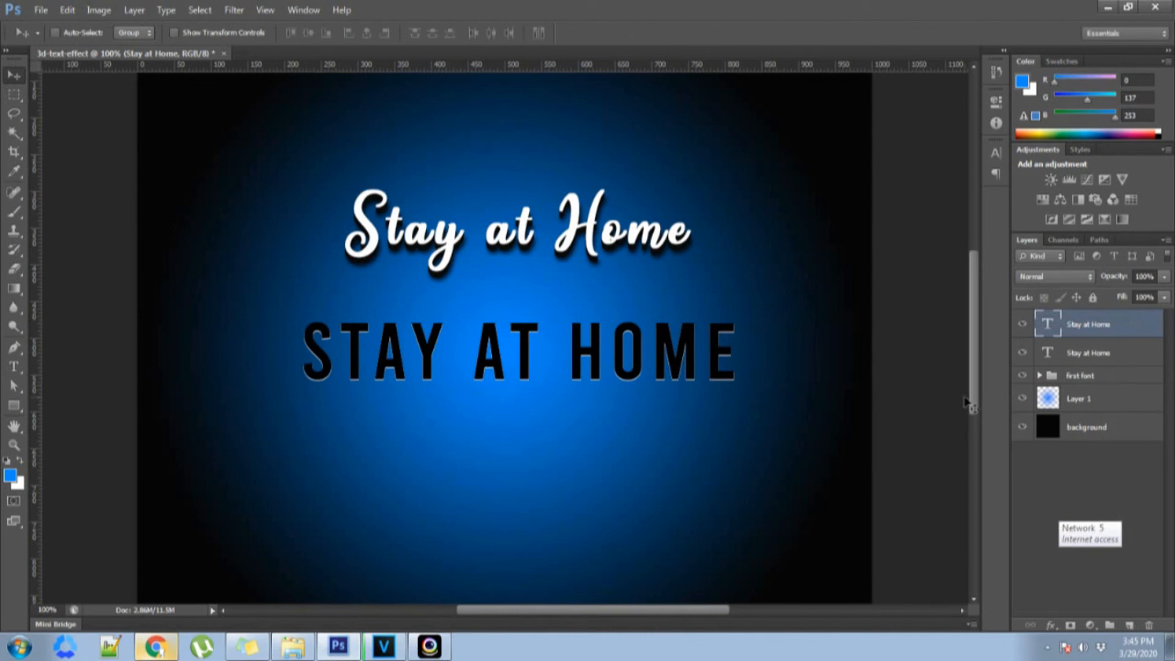
Move the black uppercase text layer below the white uppercase text layer in the stacking order
click(1123, 357)
click(1125, 328)
drag(1124, 331, 1129, 367)
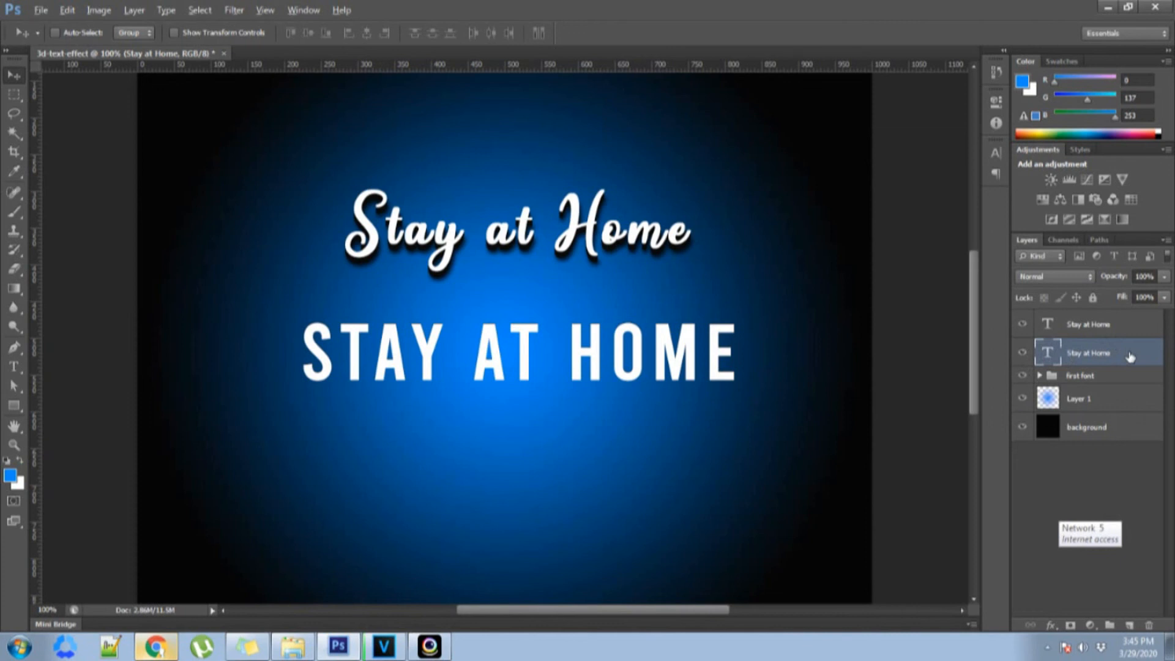
Stack nine copies of the black uppercase text, each nudged slightly further to the right, beneath the white text
key(ctrl+j)
key(ctrl+j)
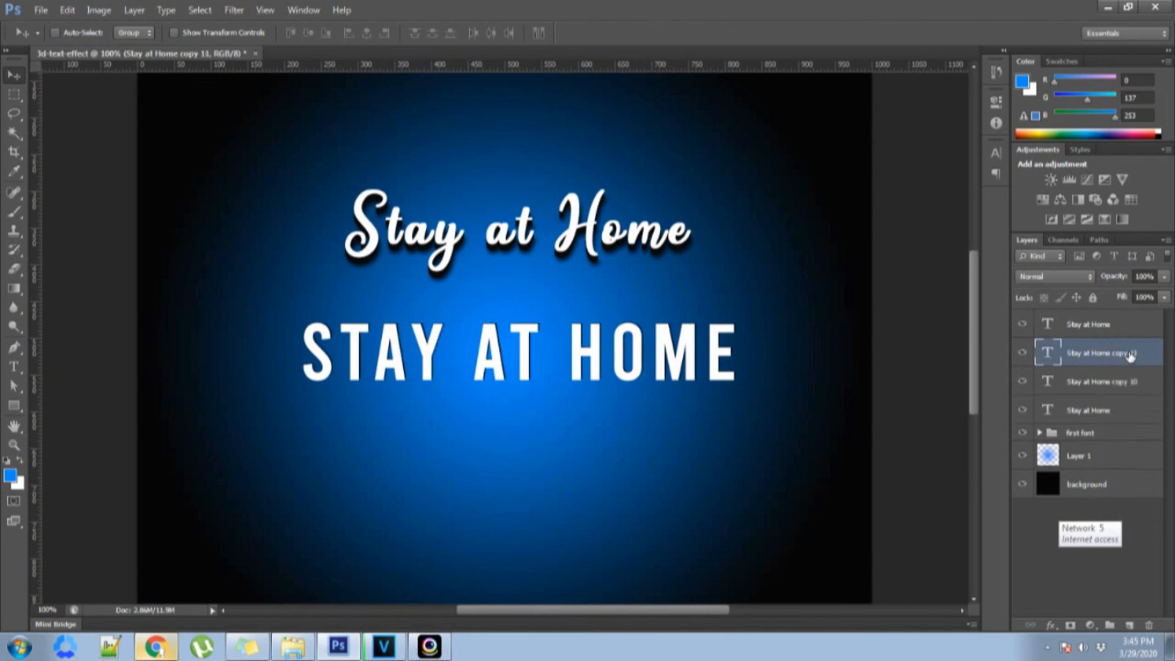
key(ctrl+j)
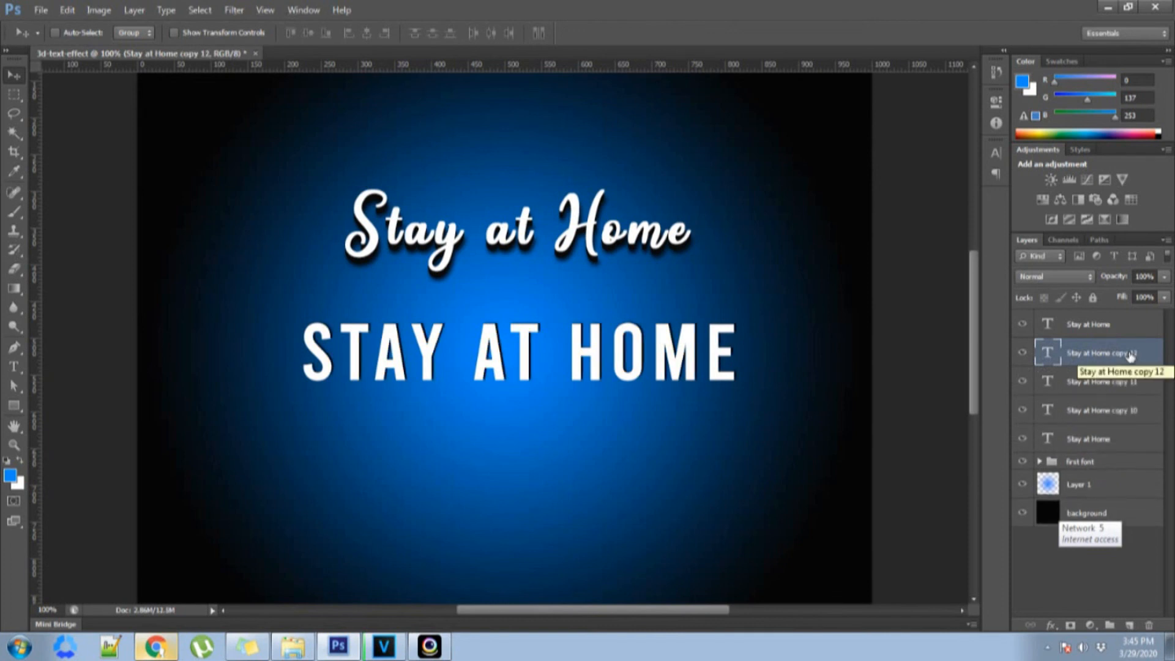
key(ctrl+j)
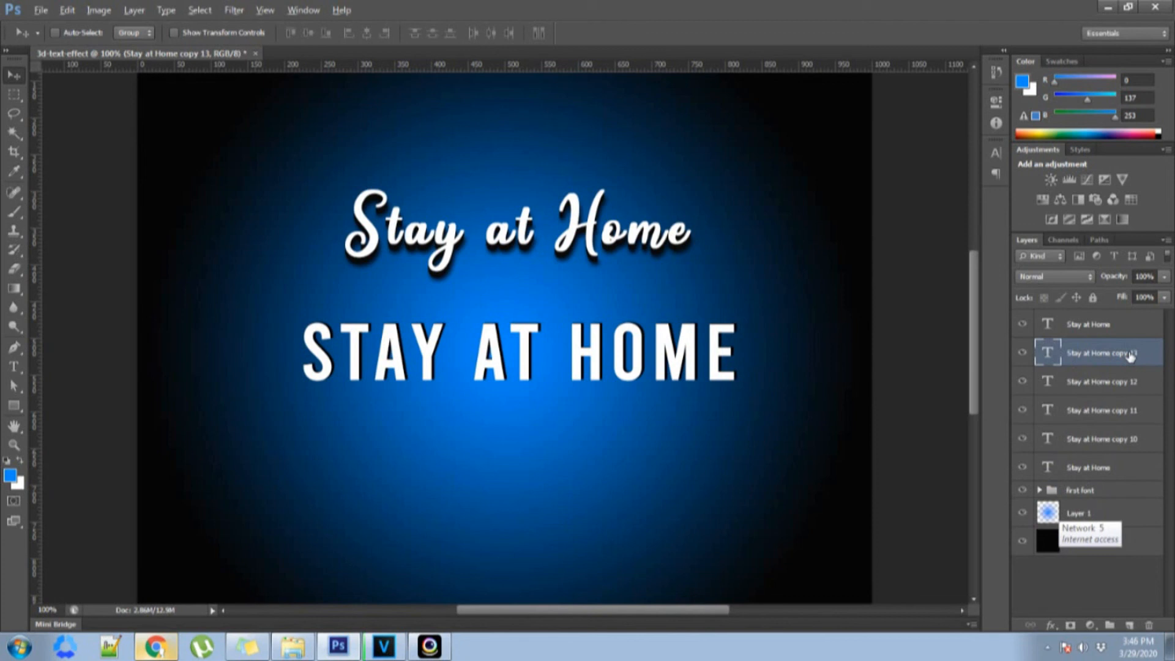
key(ctrl+j)
key(ctrl+j)
key(ctrl+j)
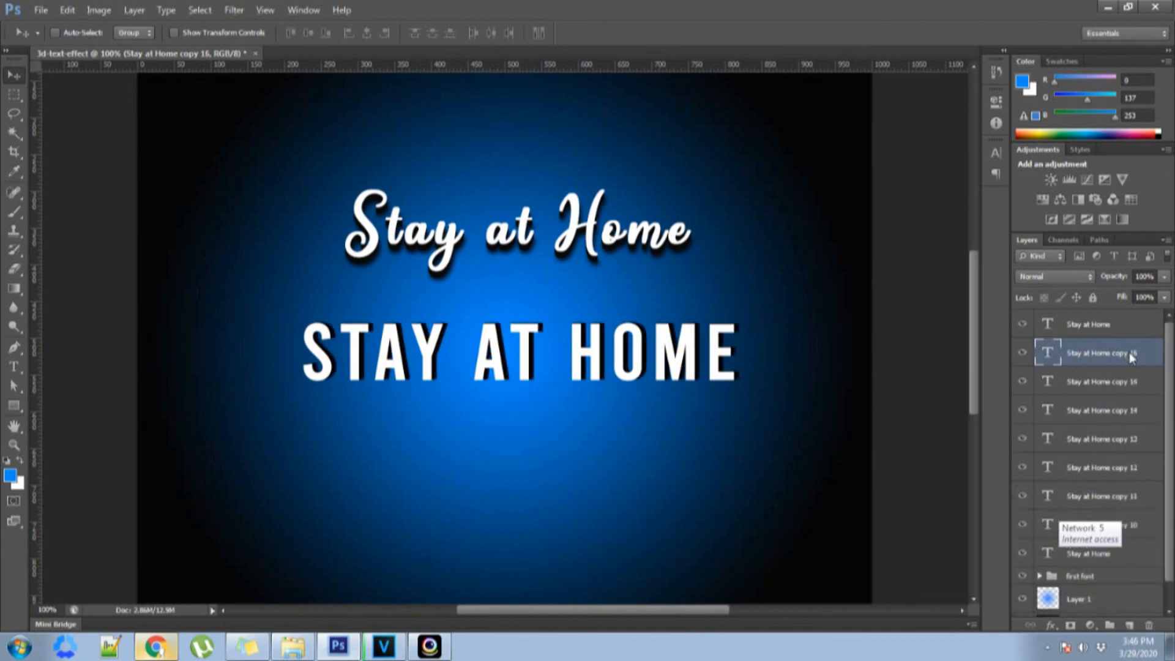
key(ctrl+j)
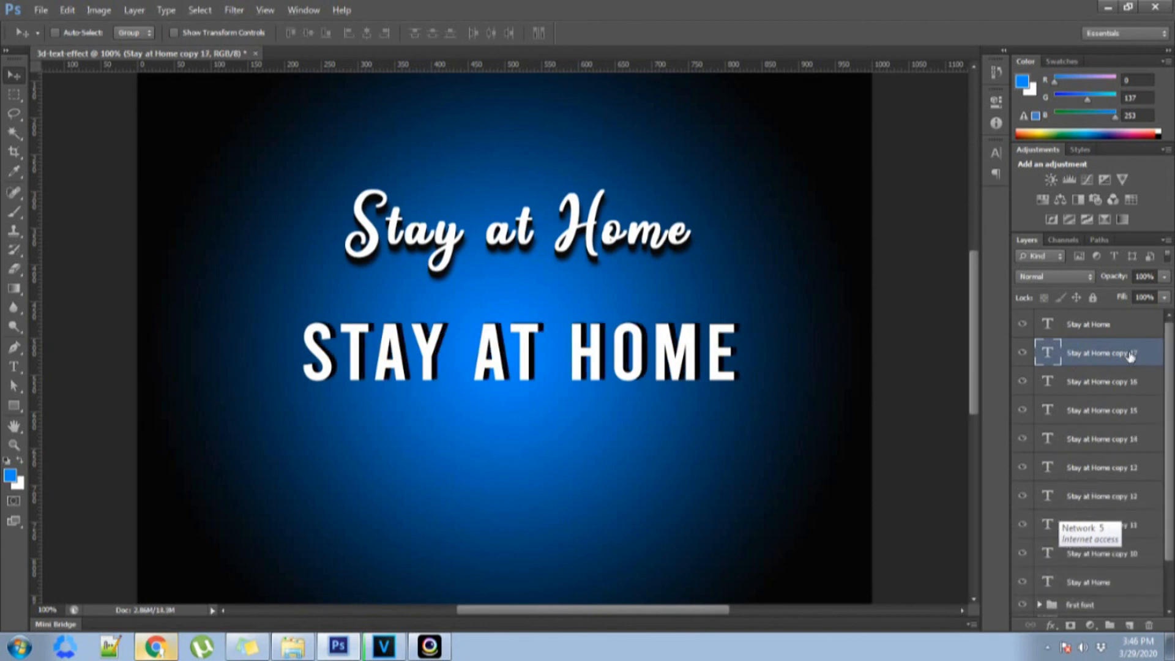
key(ctrl+j)
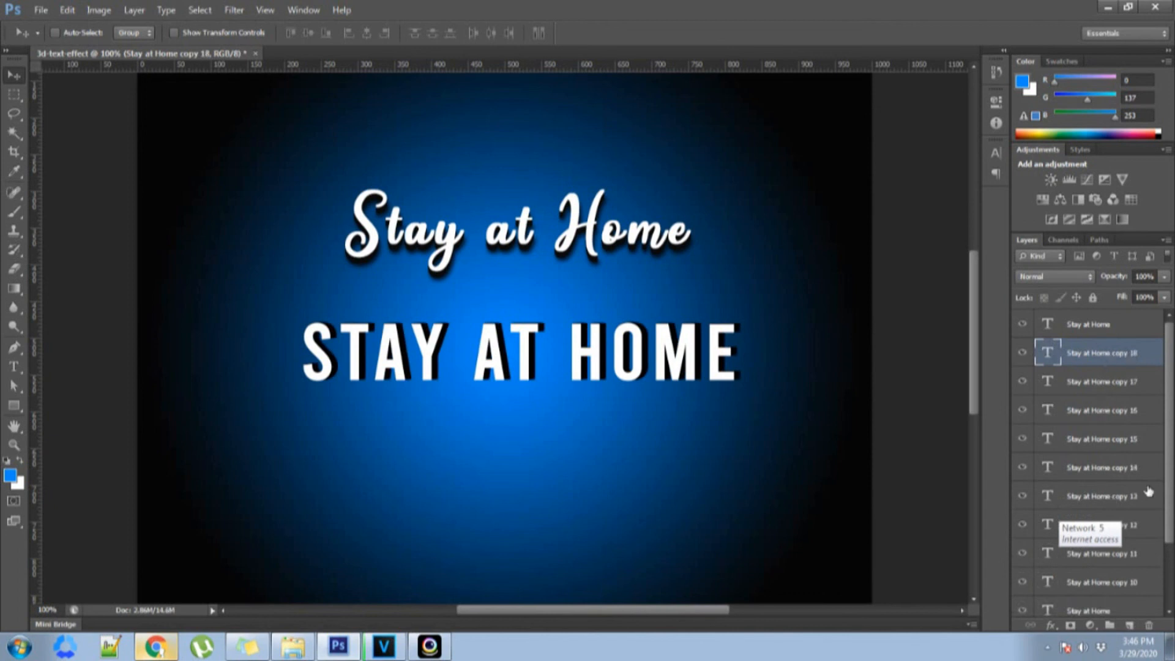
Delete all the right-shifted black text copies, from "Stay at Home copy 10" through "copy 18"
scroll(1147, 486, down, 1)
click(1148, 555)
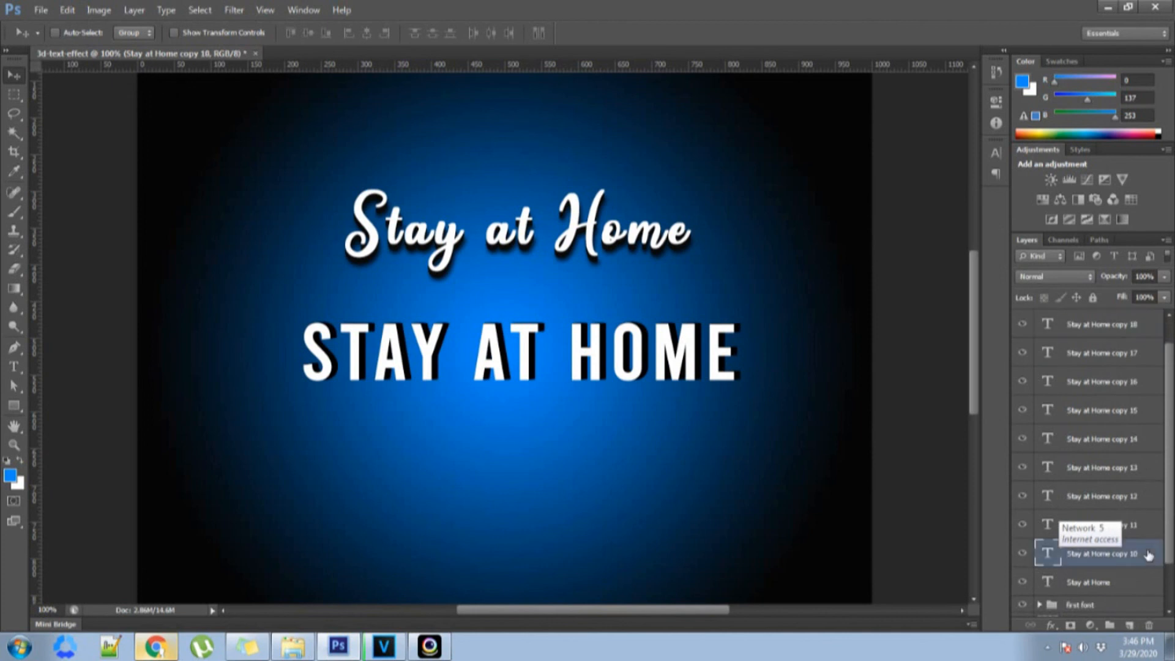
shift+click(1126, 331)
scroll(1129, 395, up, 1)
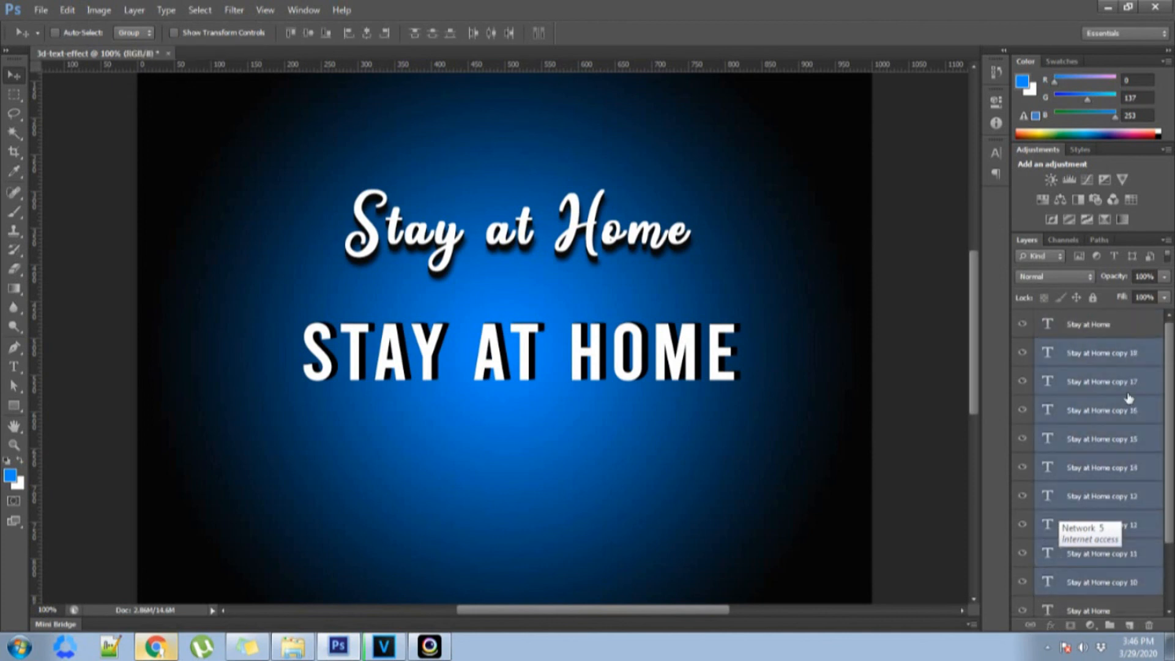
key(ctrl+e)
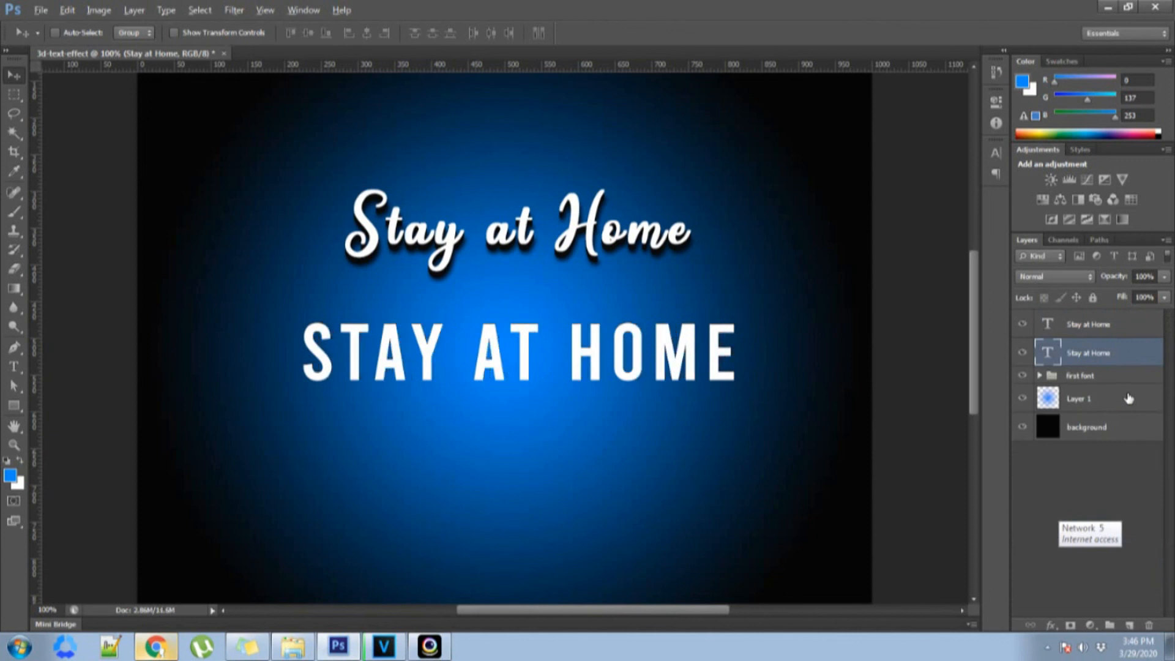
Stack eleven copies of the black uppercase text, each nudged slightly further to the left, beneath the white text
key(ctrl+j)
key(ctrl+j)
key(ctrl+j)
key(ctrl+j)
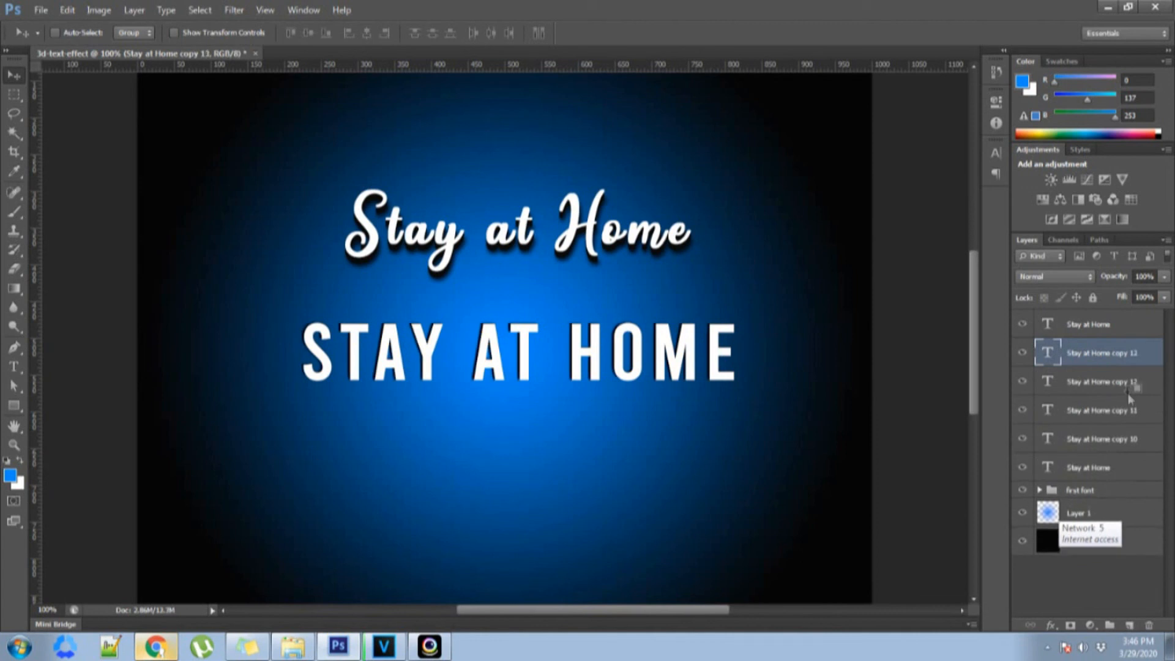
key(ctrl+alt+Left)
key(ctrl+alt+Left)
key(ctrl+alt+Left)
key(ctrl+alt+Left)
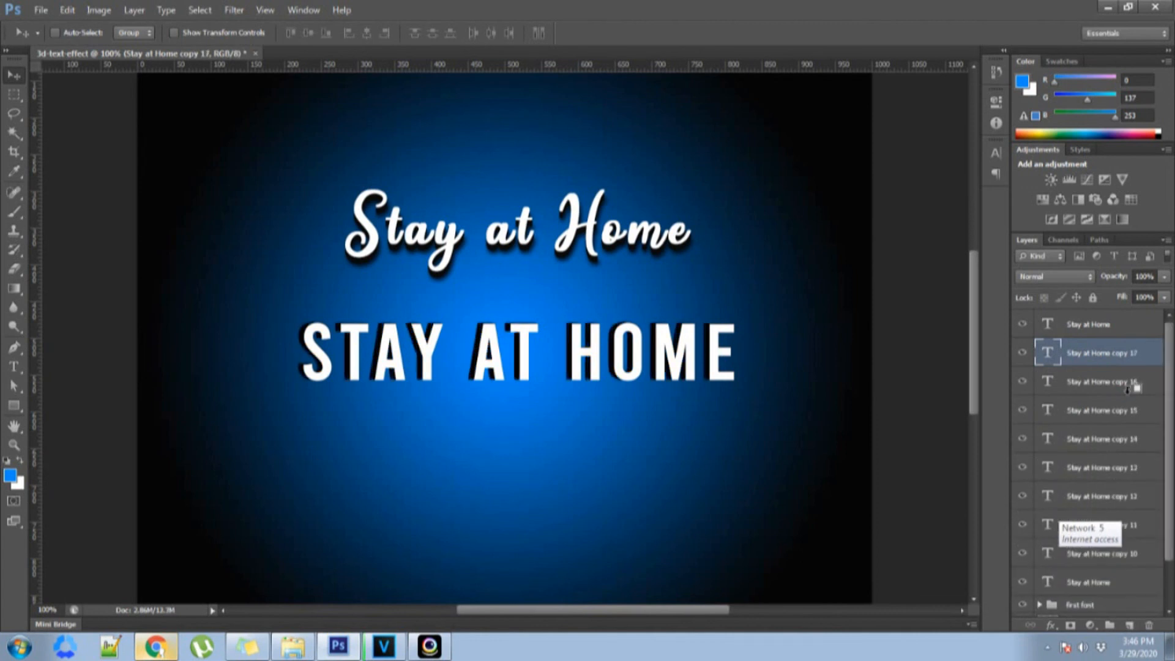
key(ctrl+alt+Left)
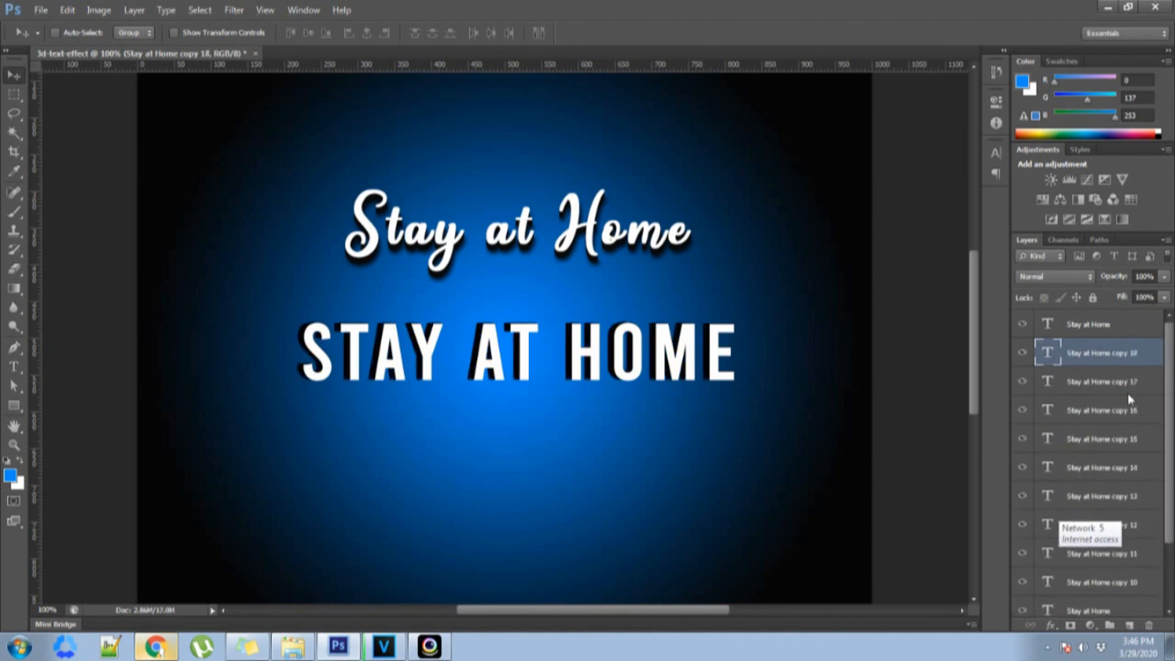
key(ctrl+alt+Left)
key(ctrl+alt+Left)
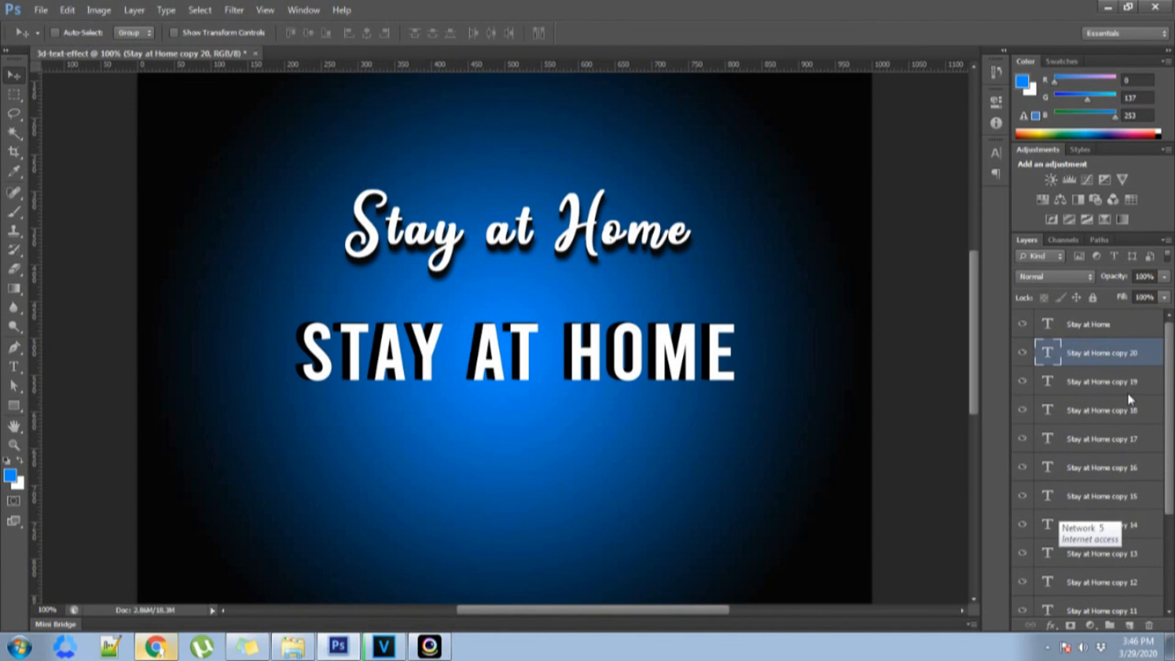
Delete all the left-shifted black text copies, from "Stay at Home copy 10" through "copy 20"
scroll(1126, 459, down, 5)
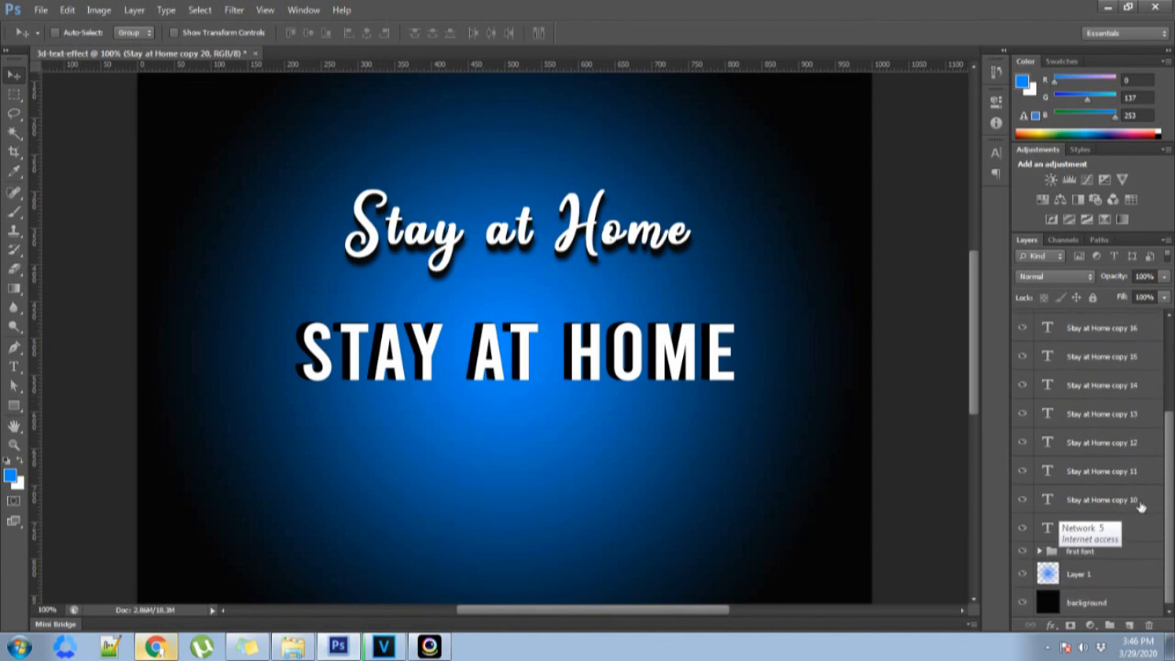
shift+click(1139, 503)
key(Delete)
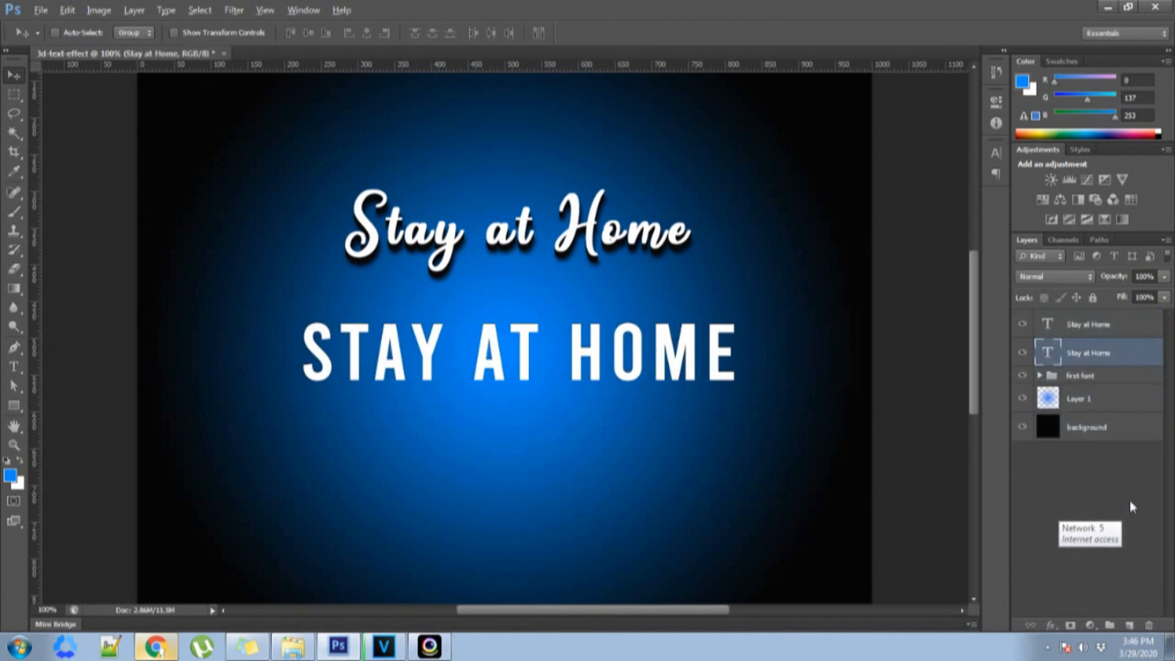
Stack fifteen copies of the black uppercase text, each nudged slightly further upward, beneath the white text
key(ctrl+z)
key(alt+Up)
key(alt+Up)
key(alt+Up)
key(alt+Up)
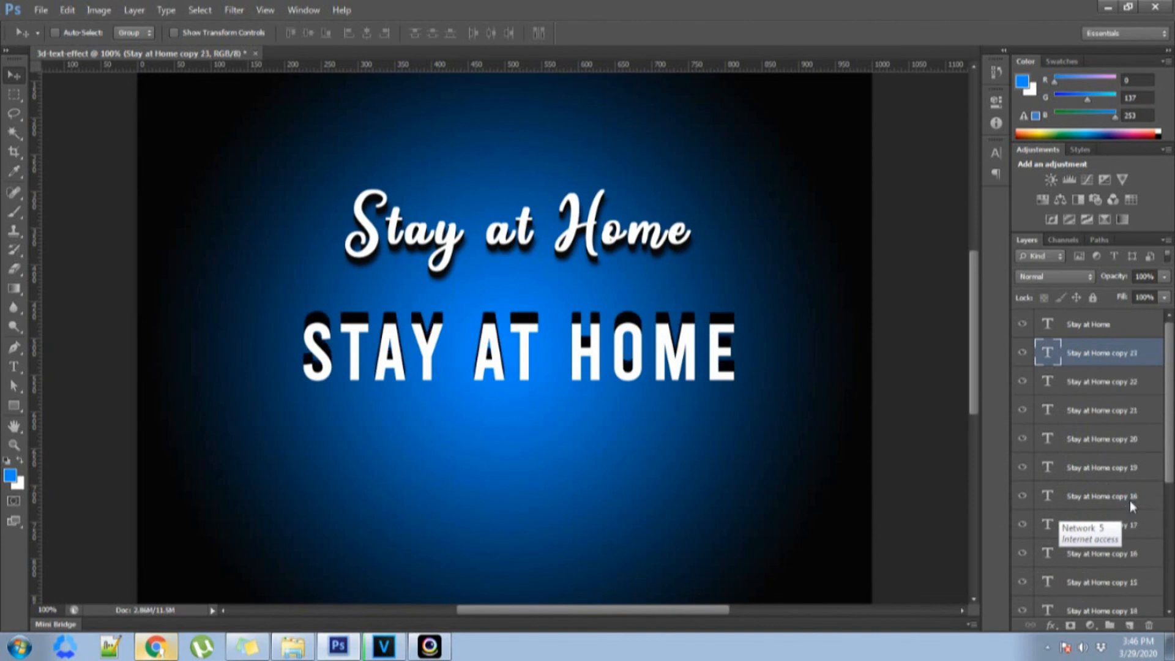
key(alt+Up)
Delete all the upward-shifted black text copies, from "Stay at Home copy 10" through "copy 24"
scroll(1131, 505, down, 5)
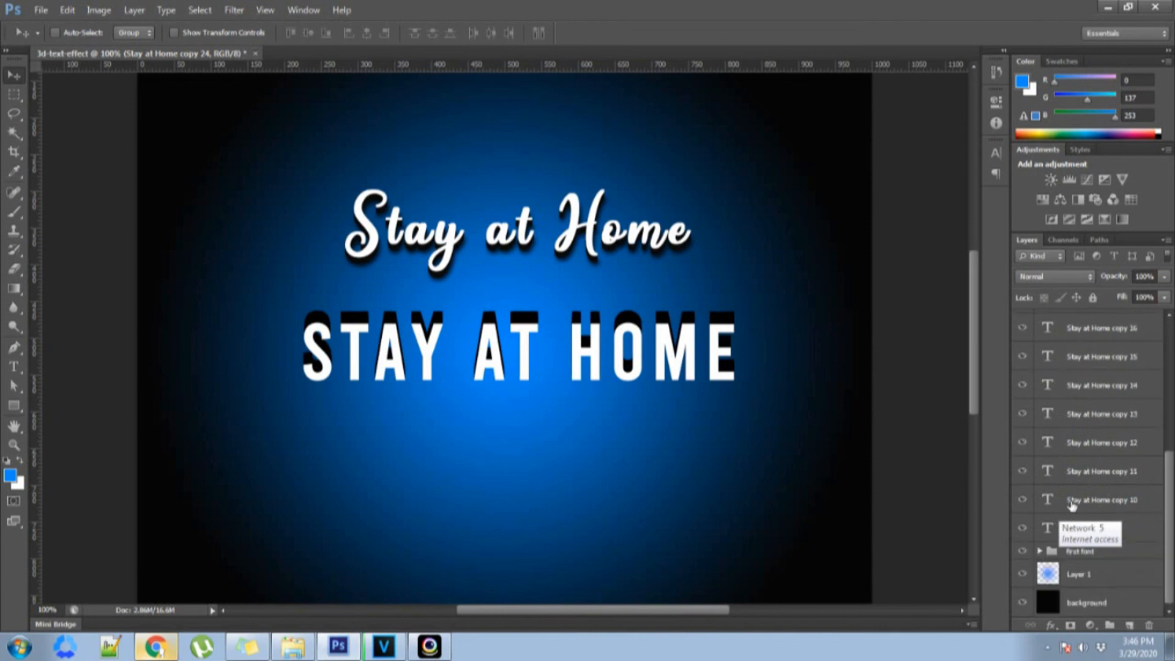
shift+click(1072, 503)
key(Delete)
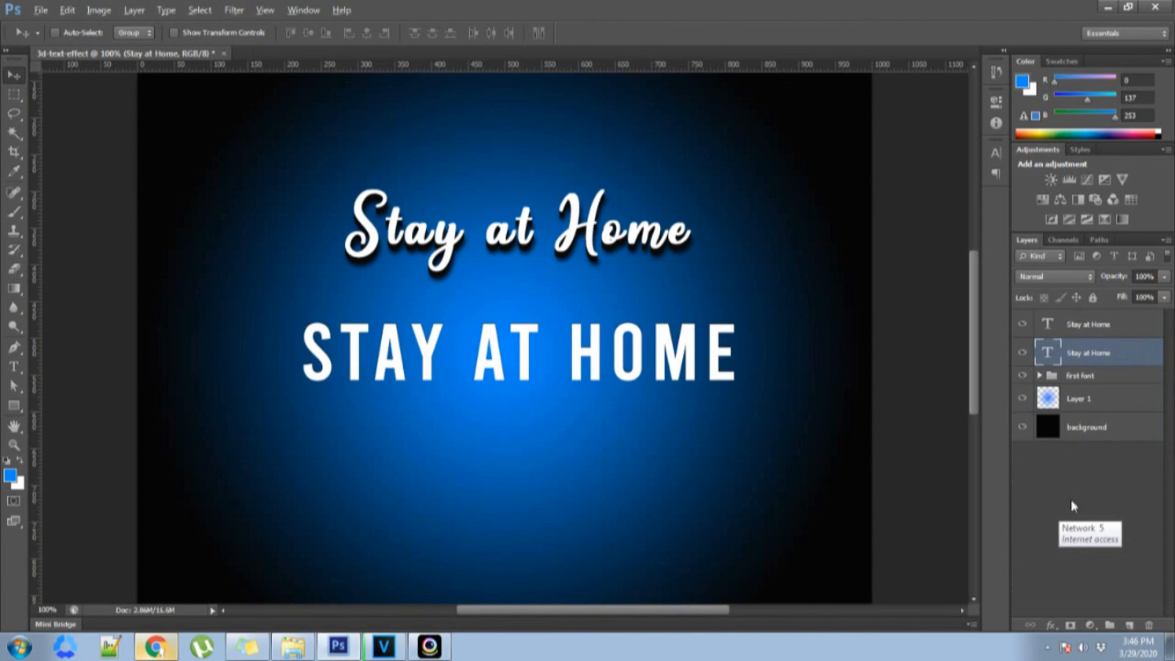
Stack fourteen copies of the black uppercase text, each nudged slightly further downward, beneath the white text
key(ctrl+z)
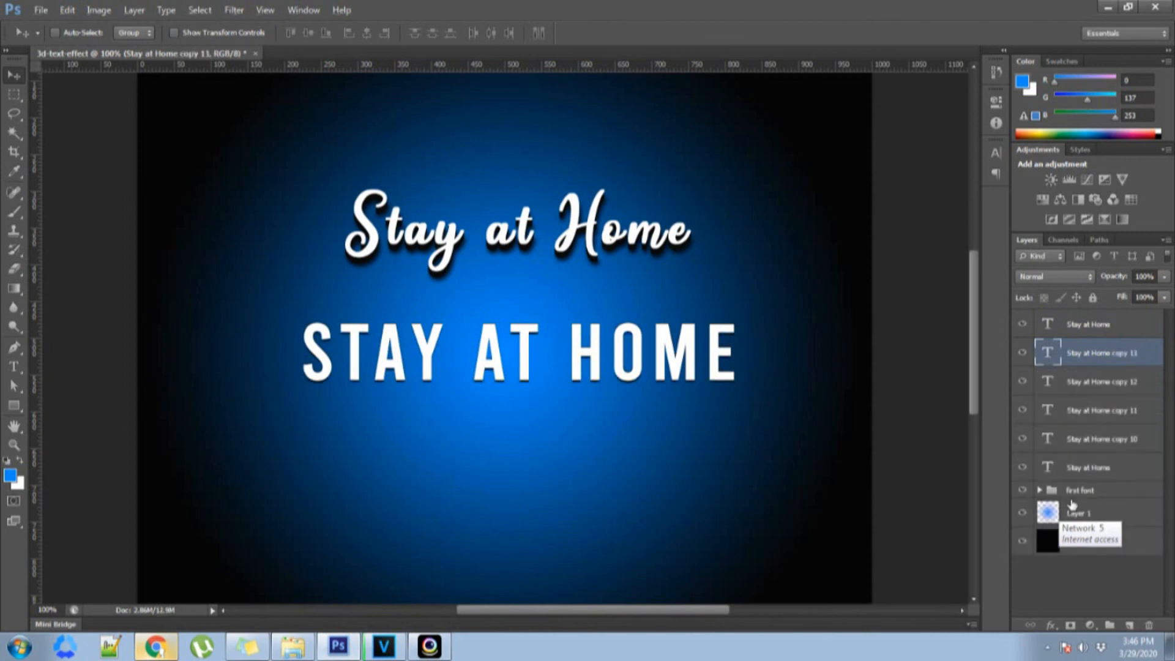
key(alt+Down)
key(alt+Down)
key(alt+Down)
key(alt+Down)
key(alt+Down)
key(alt+Down)
key(alt+Down)
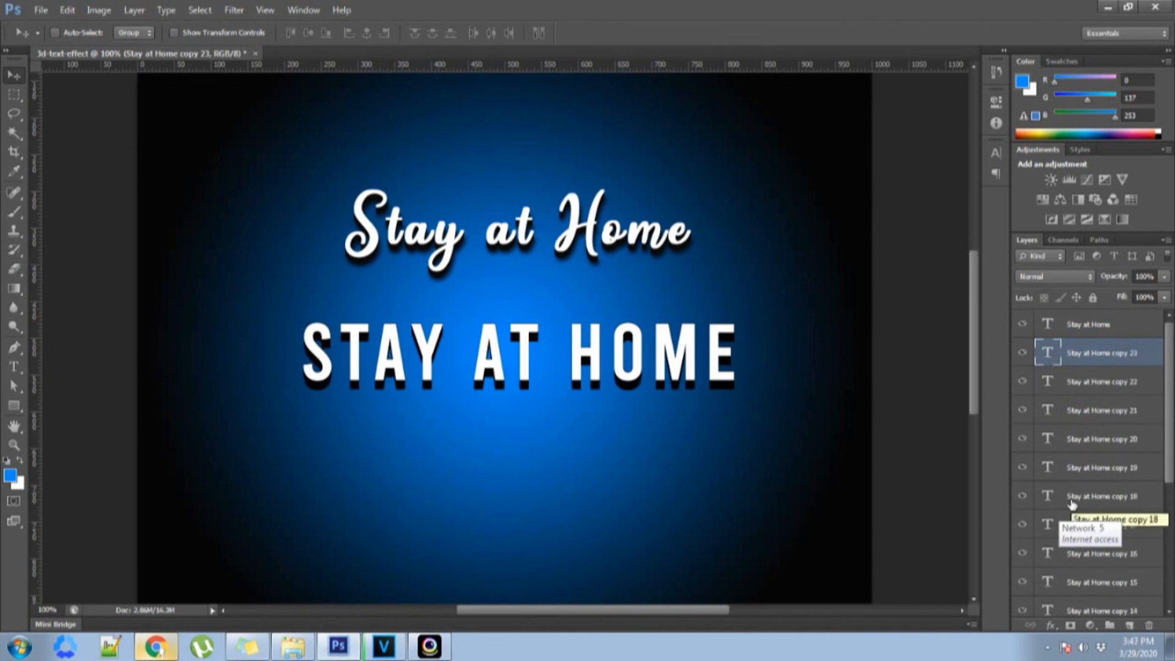
Delete all the downward-shifted black text copies, from "Stay at Home copy 10" through "copy 23"
scroll(1072, 505, down, 3)
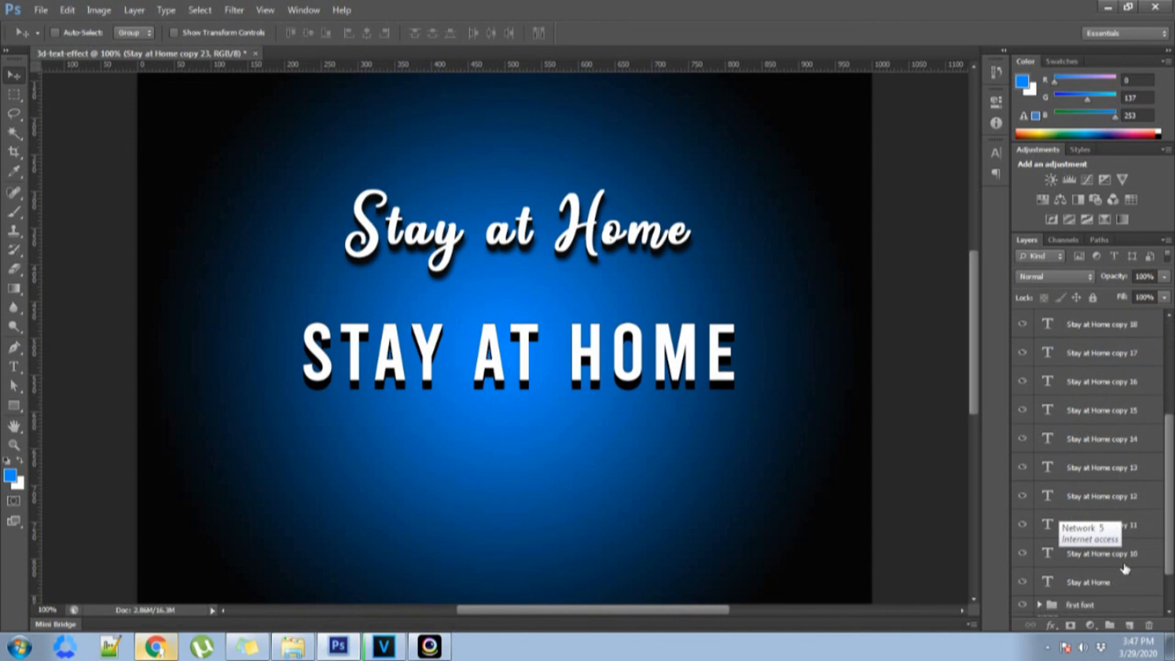
shift+click(1133, 558)
key(Delete)
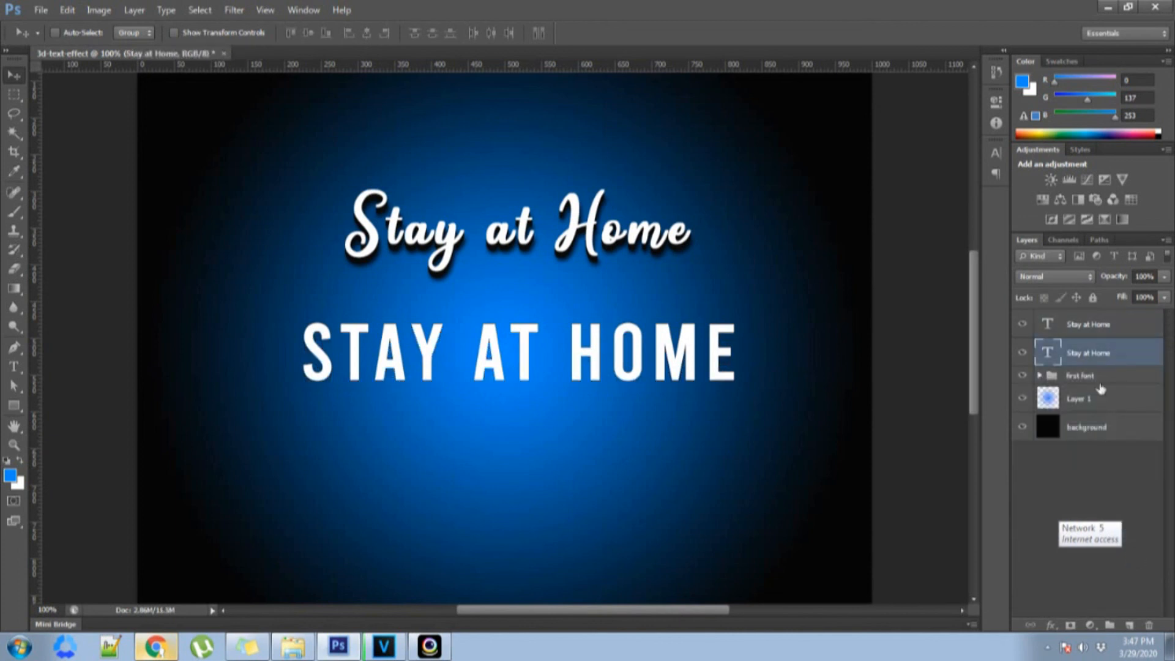
Stack ten copies of the black uppercase text beneath the white text, each nudged slightly further to the right
key(alt+Down)
key(alt+Down)
key(alt+Down)
key(alt+Down)
key(alt+Down)
key(alt+Down)
key(alt+Down)
key(alt+Down)
key(alt+Down)
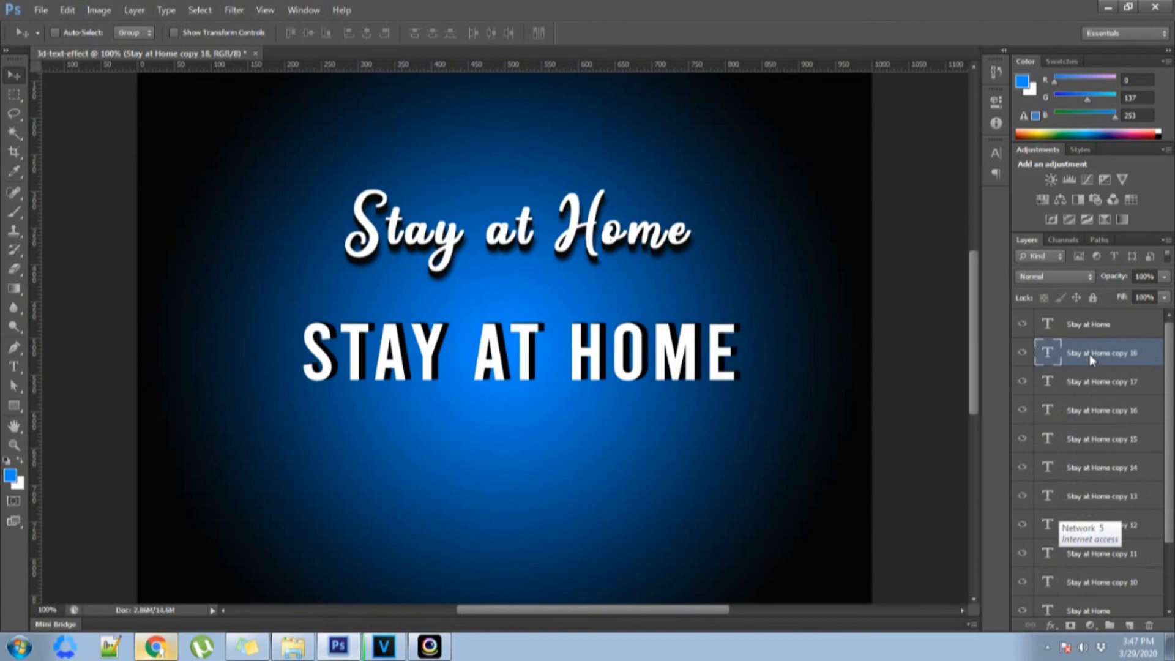
key(alt+Down)
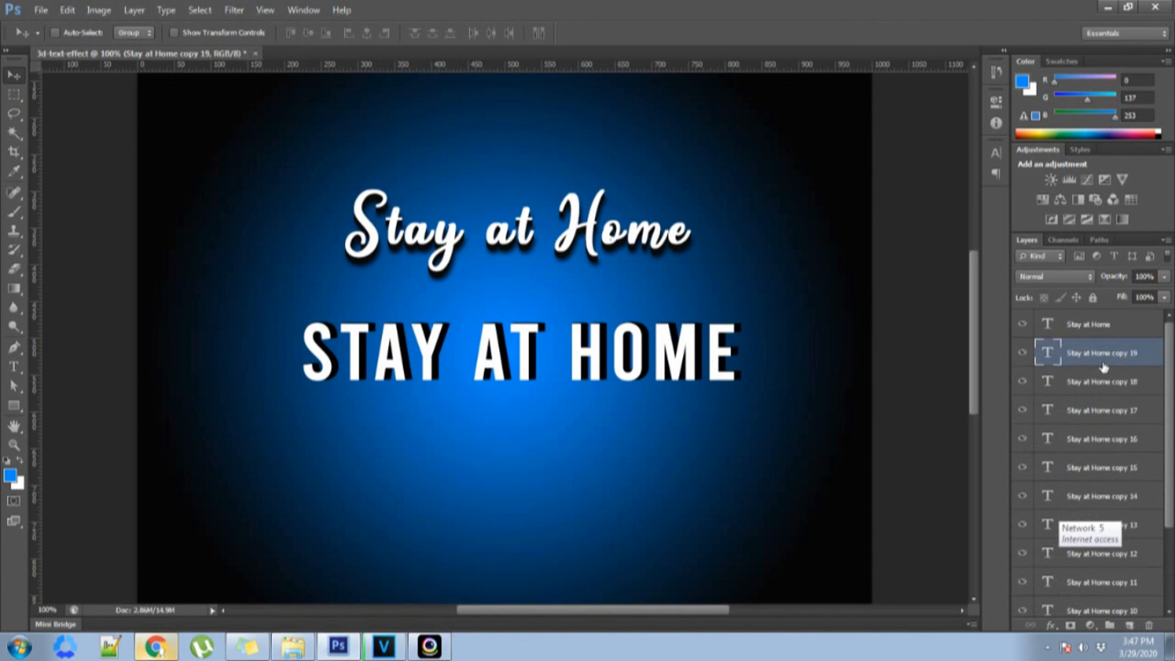
Recolor all of the white uppercase "STAY AT HOME" text on the topmost layer to golden yellow #e2c606
scroll(1137, 566, down, 2)
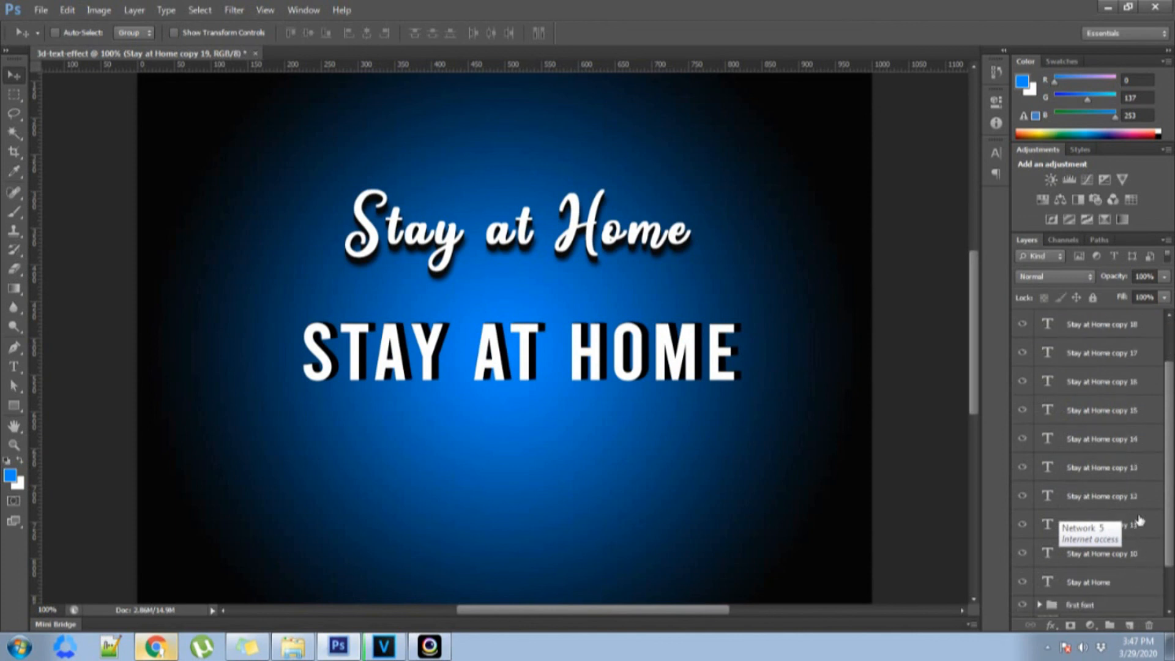
scroll(1166, 465, up, 2)
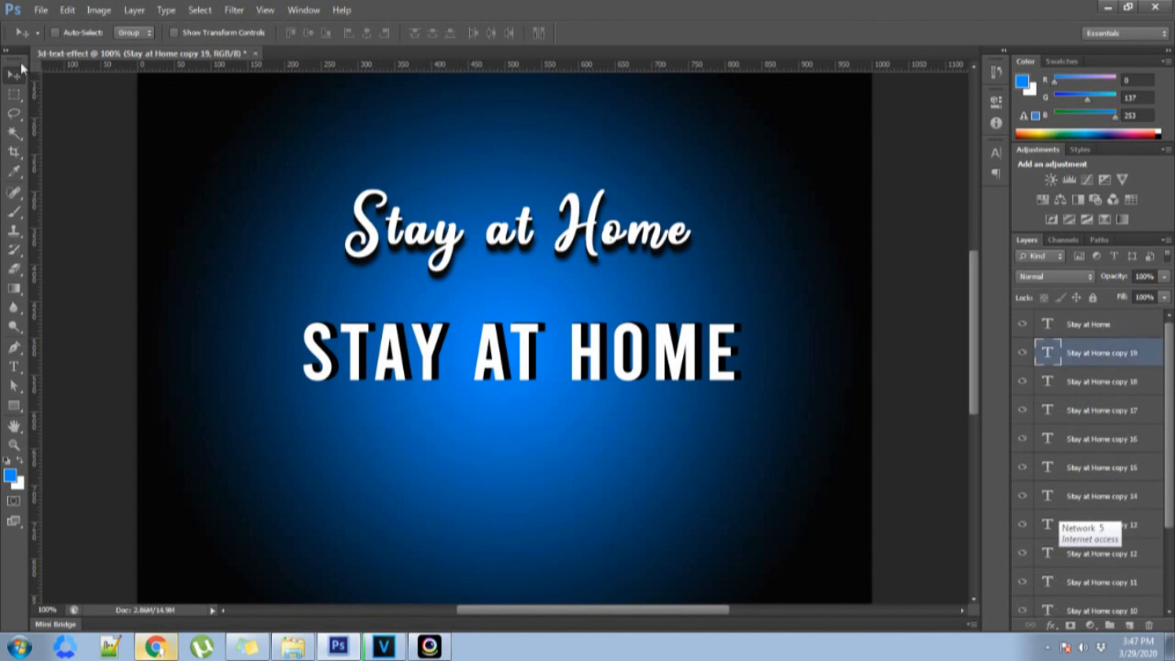
click(1134, 325)
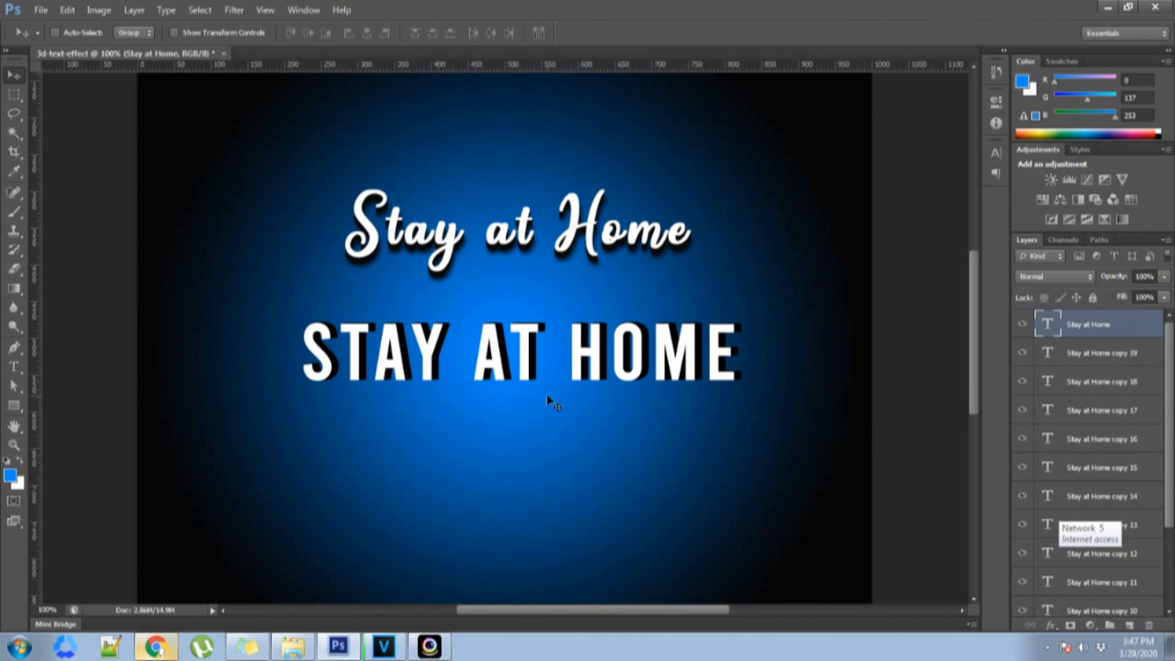
key(t)
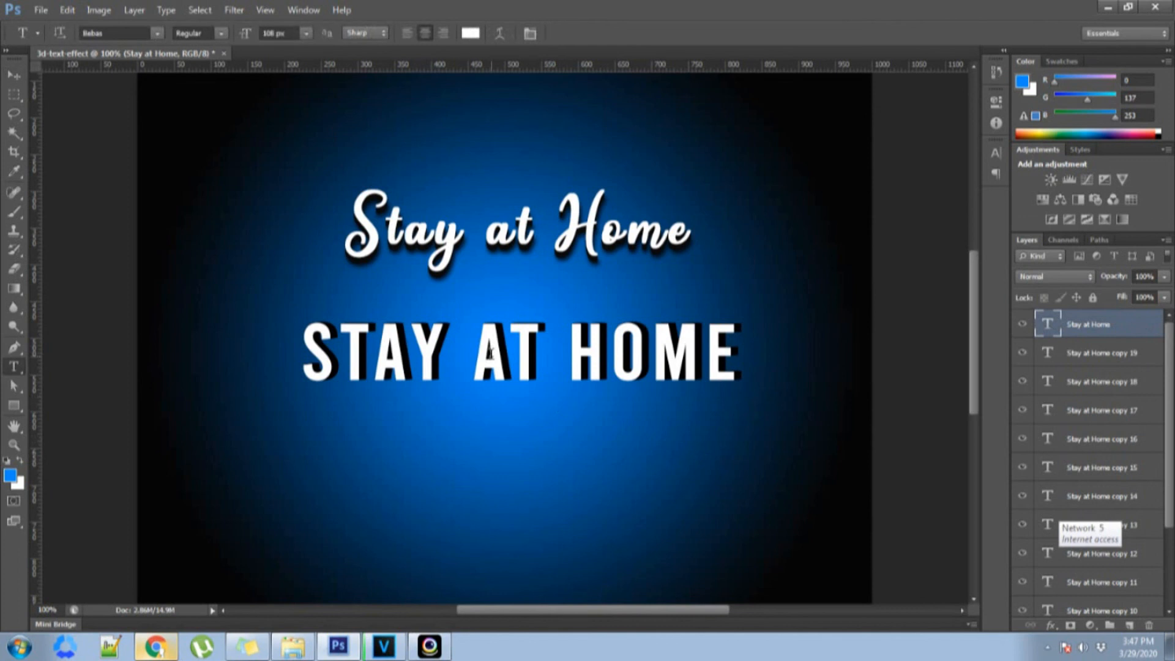
click(490, 350)
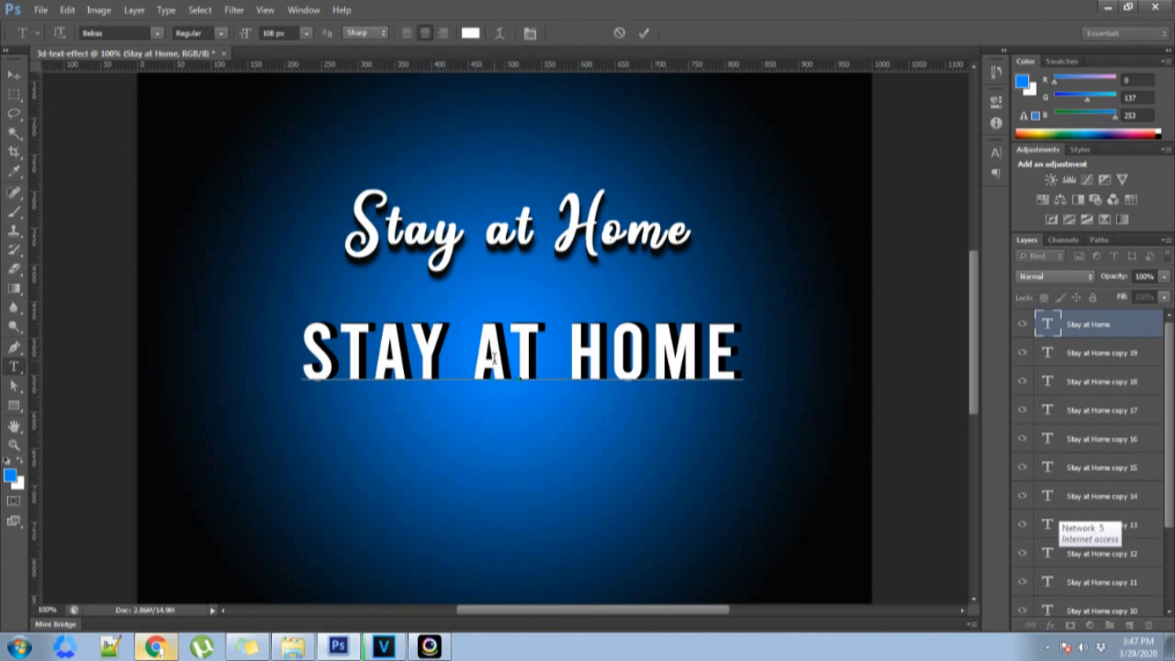
key(ctrl+a)
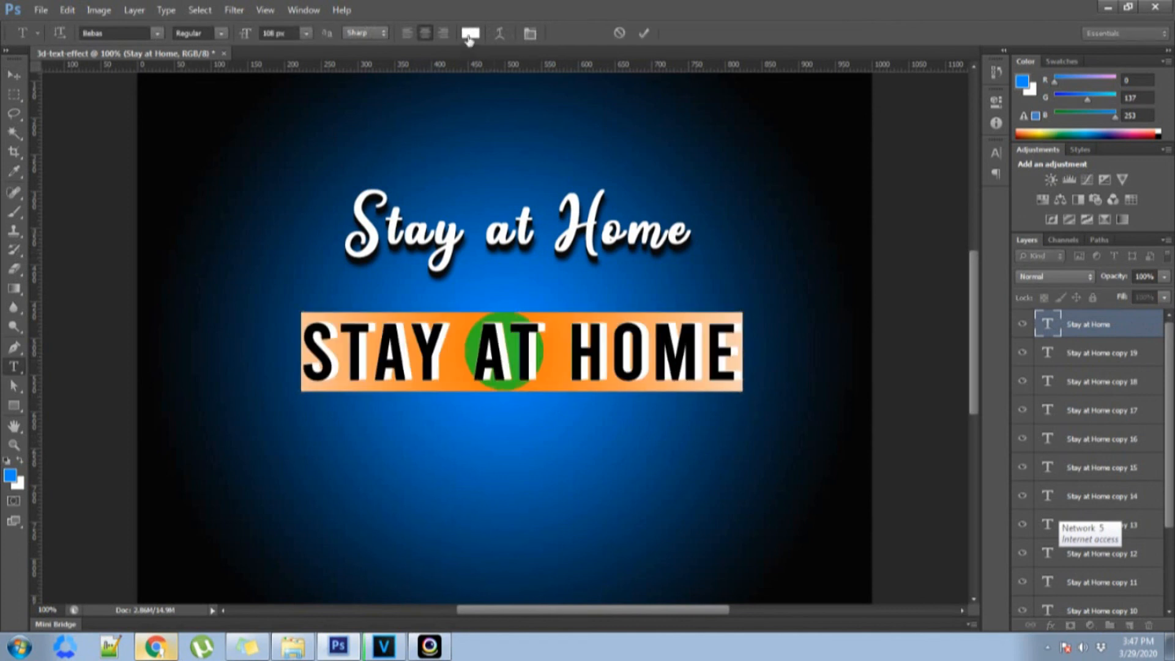
click(469, 37)
drag(890, 450, 977, 355)
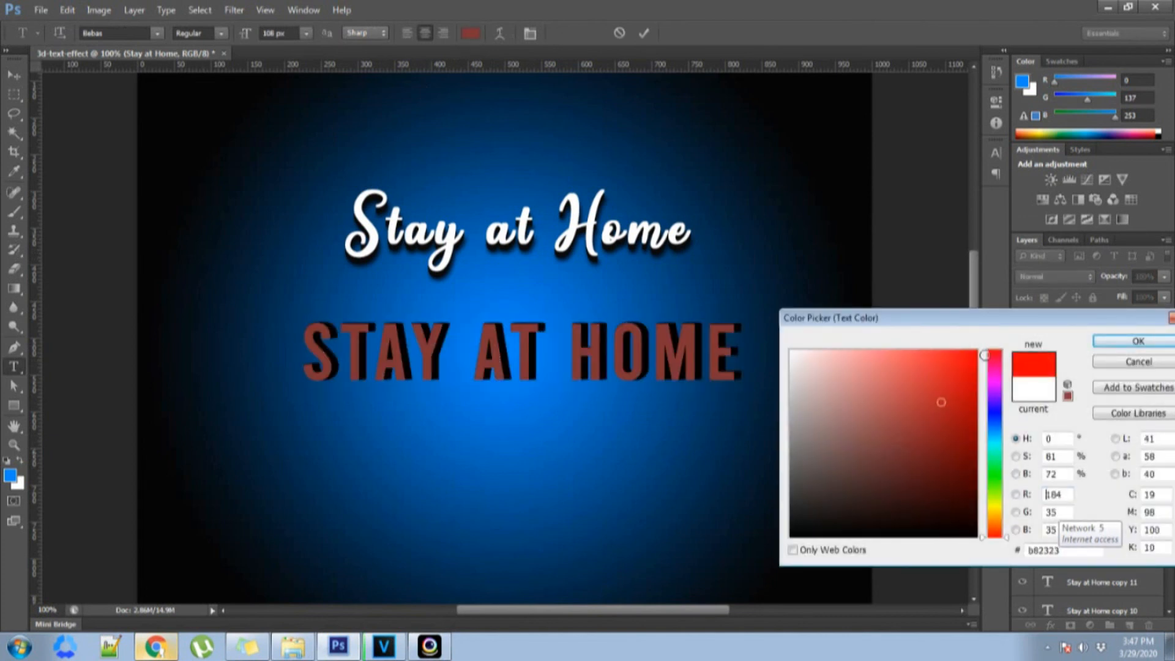
click(997, 450)
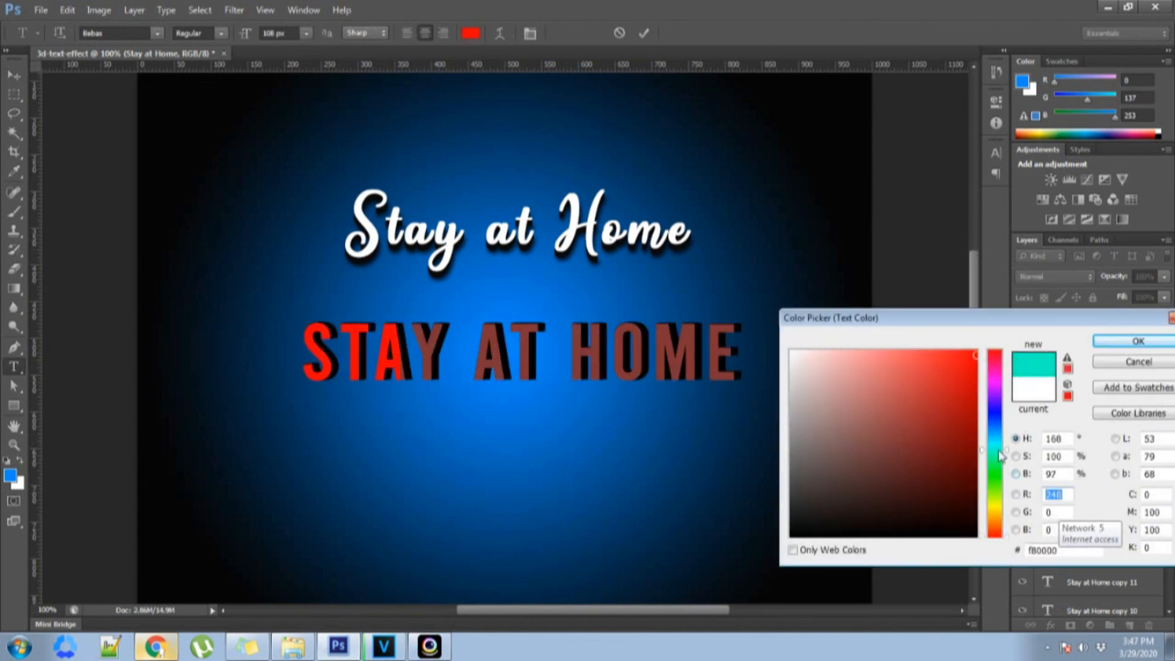
click(997, 503)
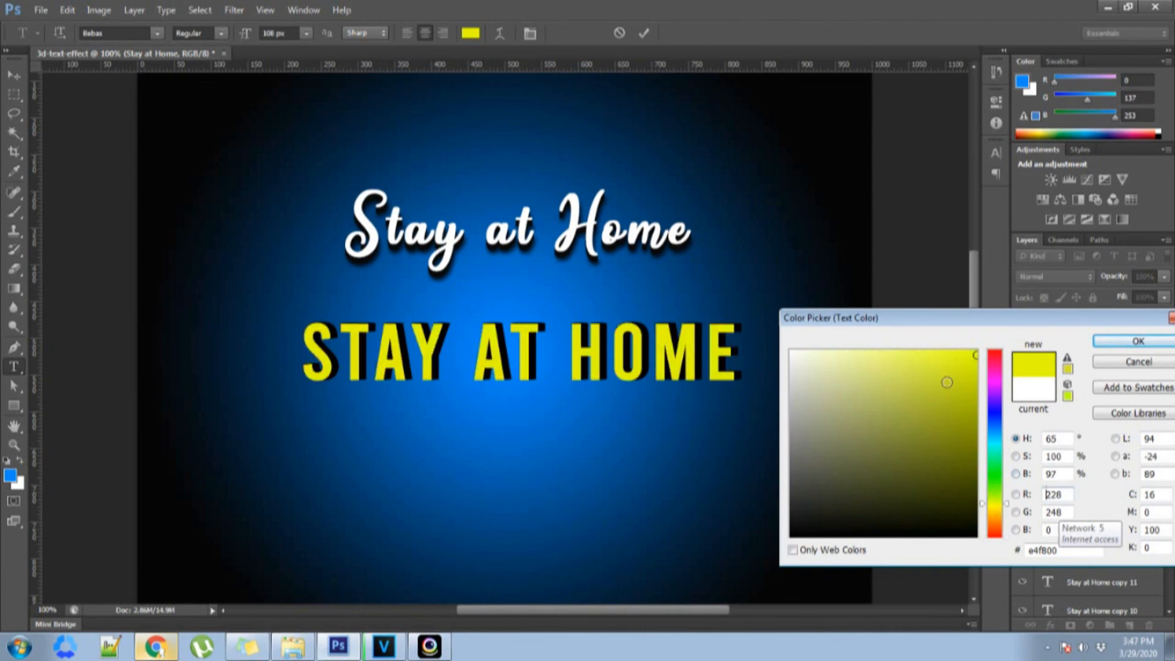
drag(952, 367, 924, 344)
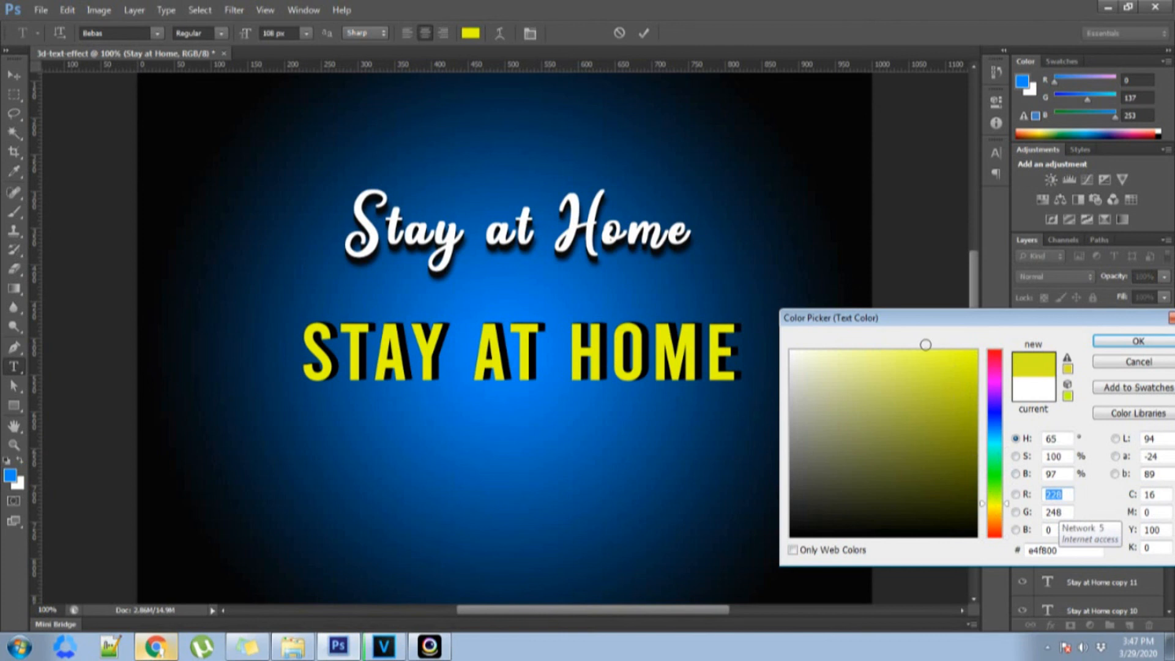
click(996, 511)
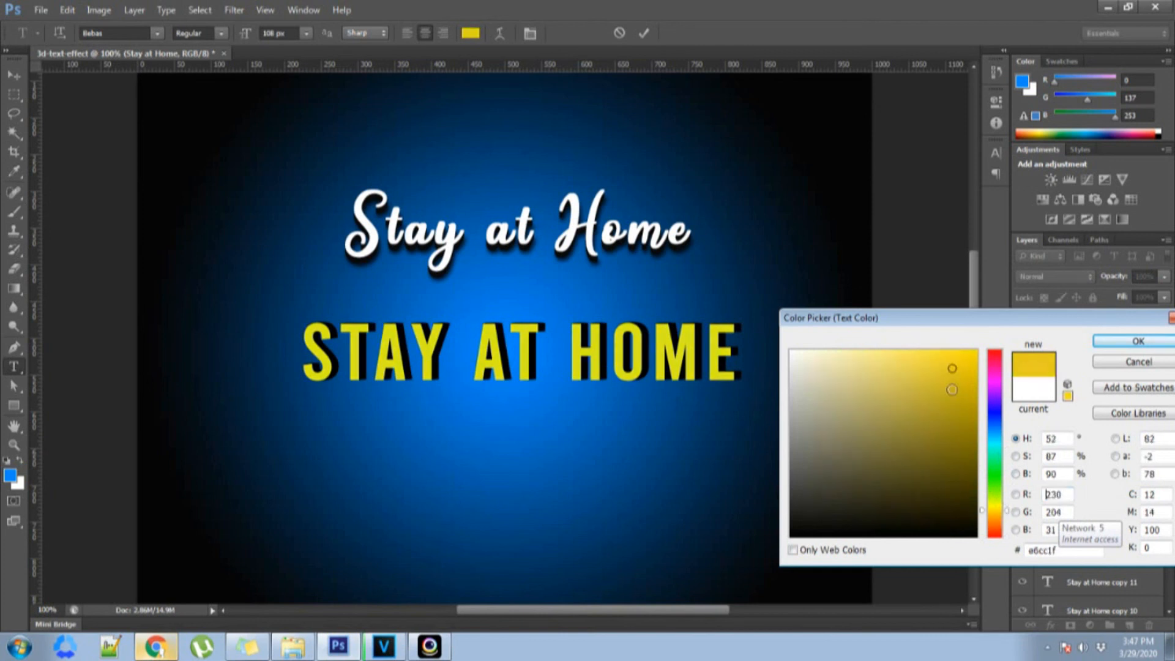
click(972, 371)
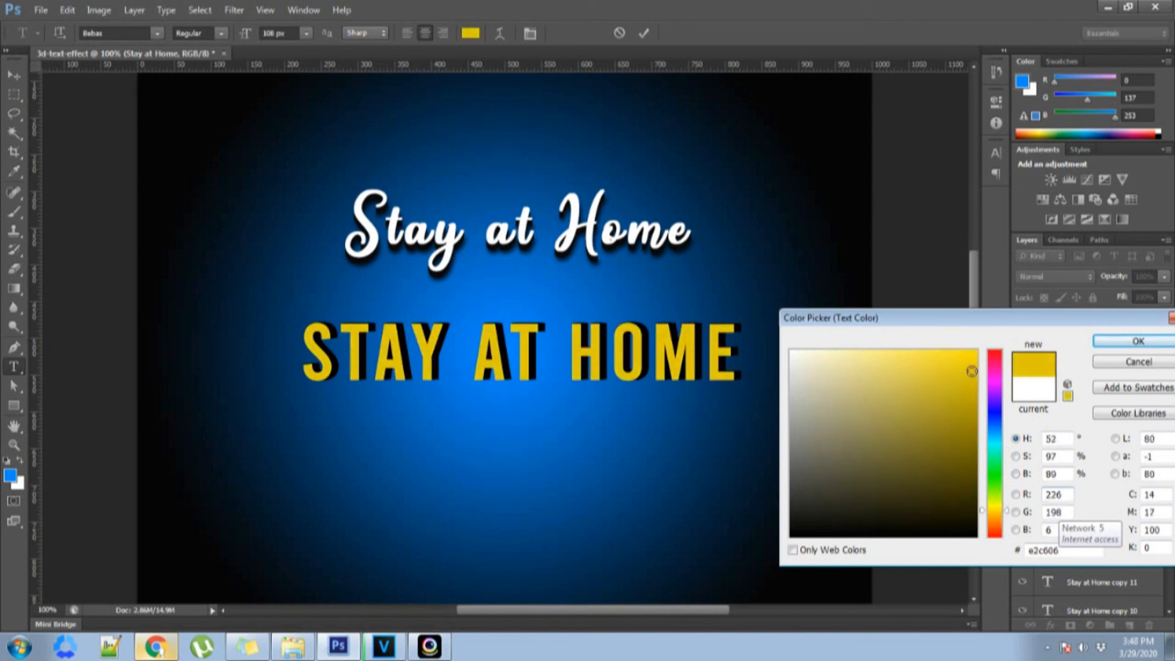
click(1130, 342)
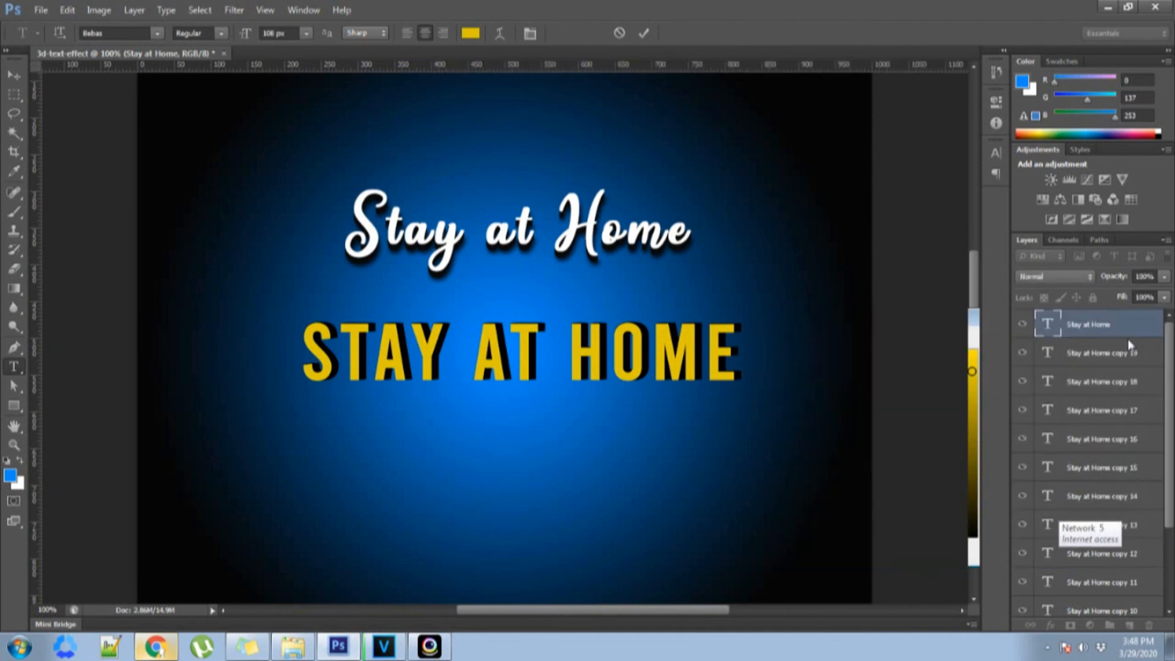